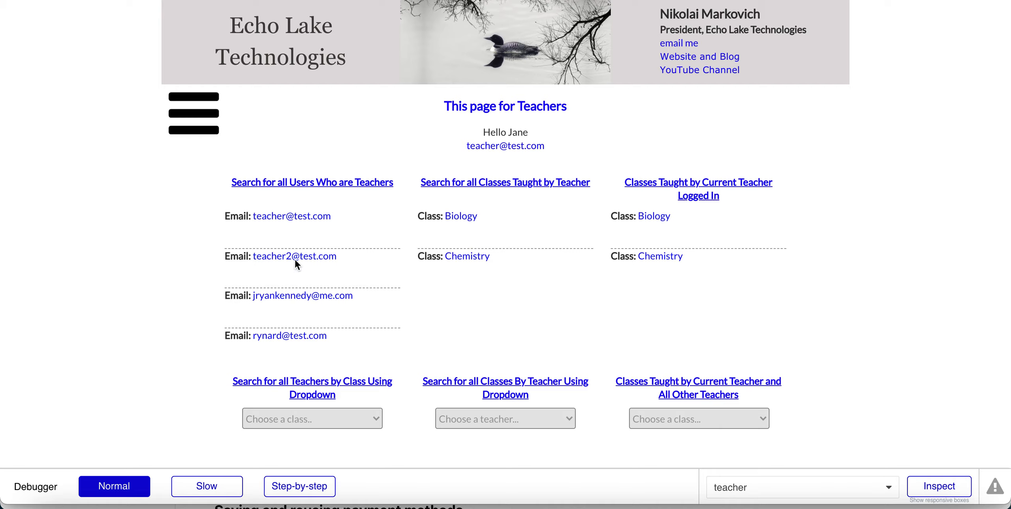
# In the 'Choose a class..' dropdown, pick Biology, then Algebra, leaving one teacher email listed.
pyautogui.scroll(-5, 294, 264)
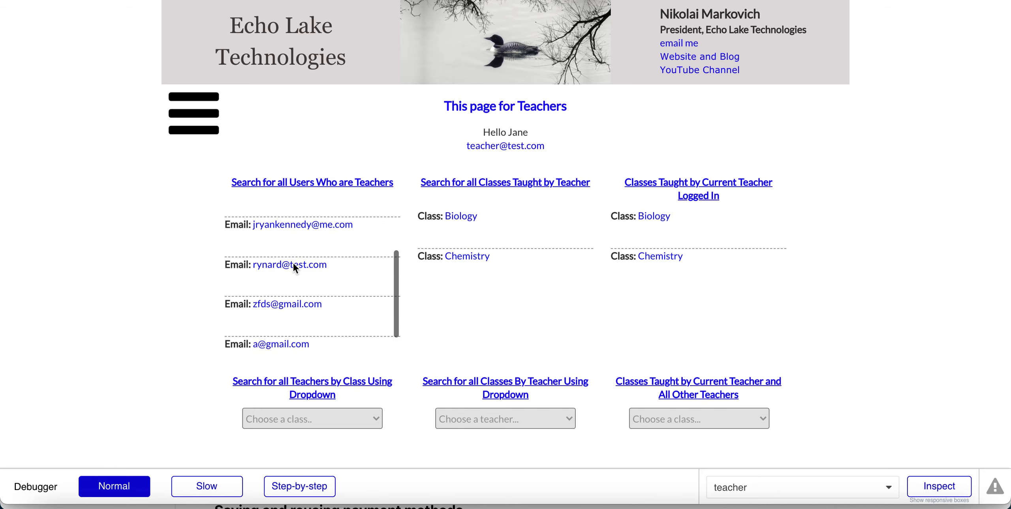
pyautogui.scroll(5, 293, 263)
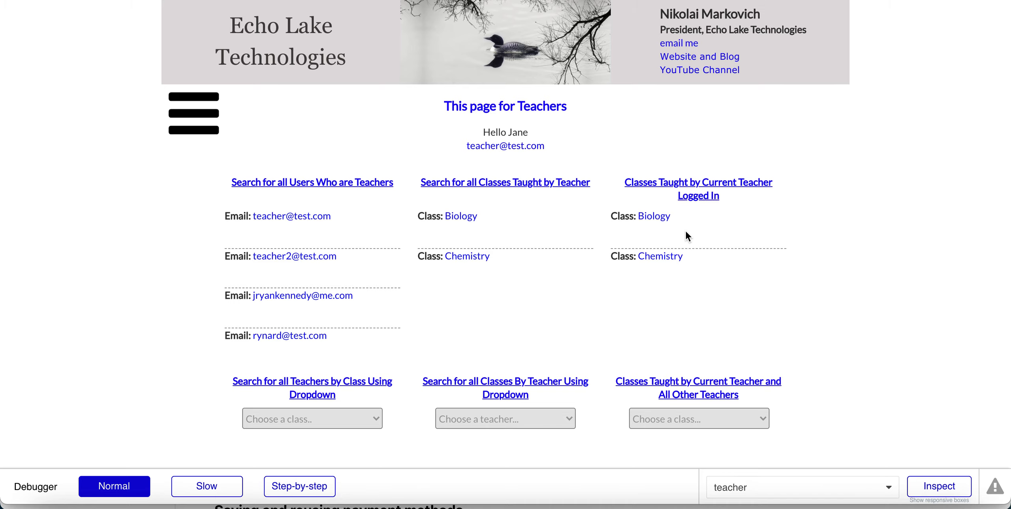
pyautogui.scroll(-3, 396, 297)
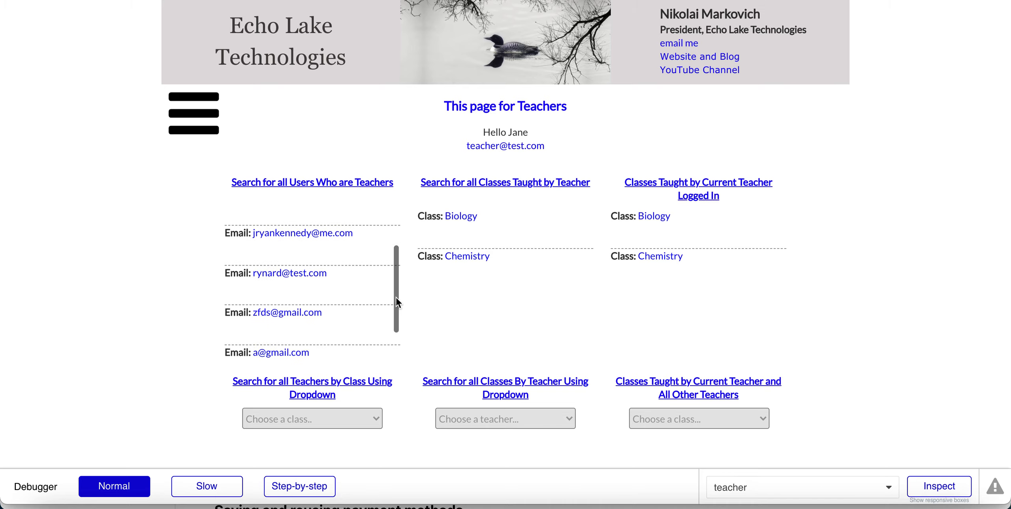
pyautogui.scroll(2, 396, 297)
pyautogui.scroll(-3, 139, 369)
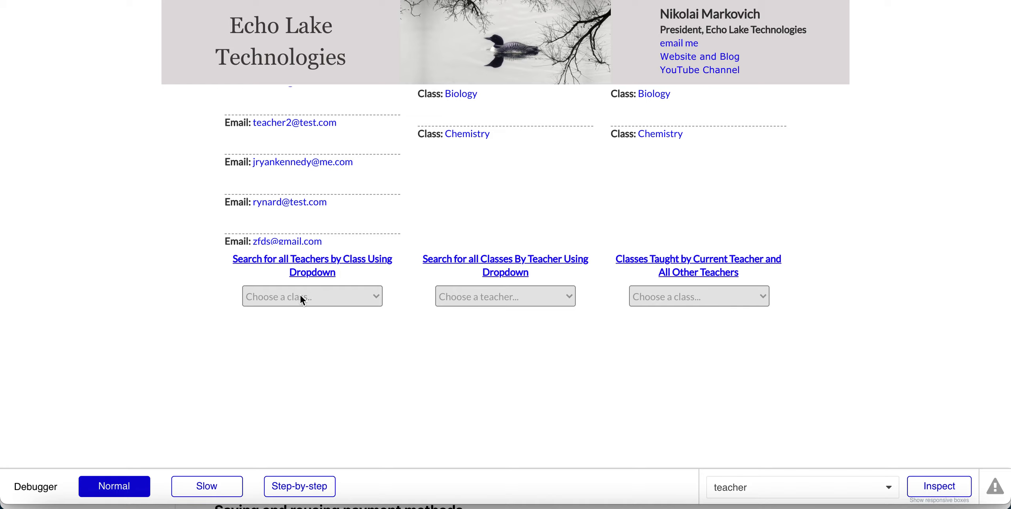
pyautogui.click(284, 302)
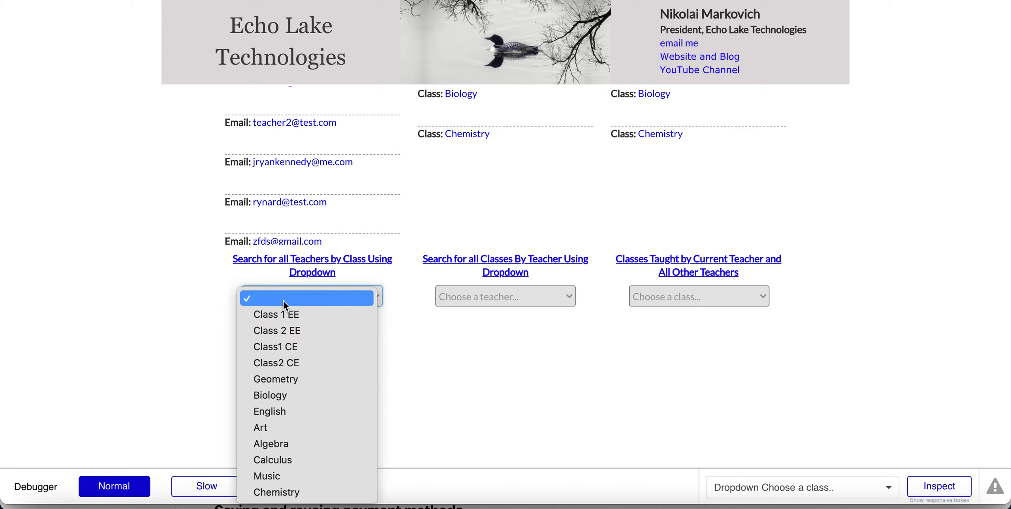
pyautogui.click(272, 394)
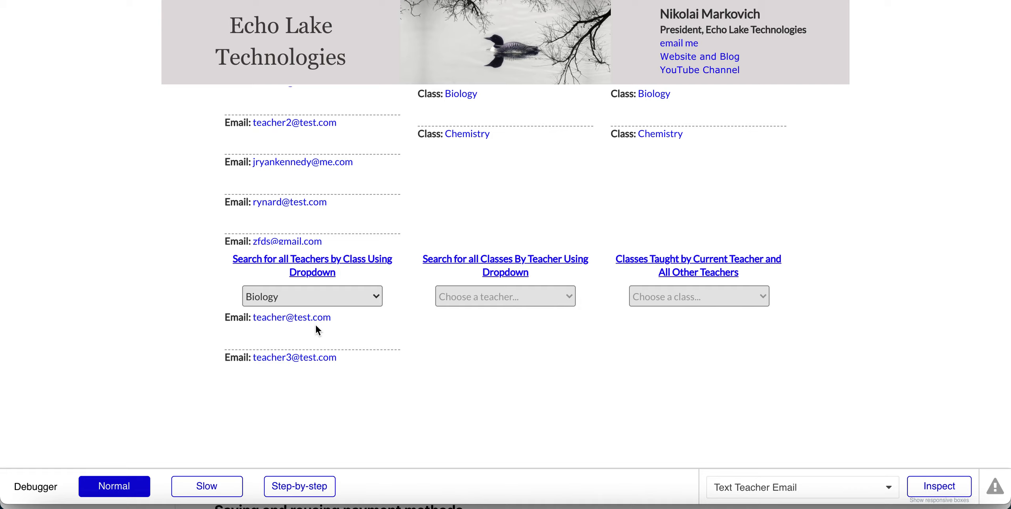
pyautogui.click(274, 303)
pyautogui.click(271, 345)
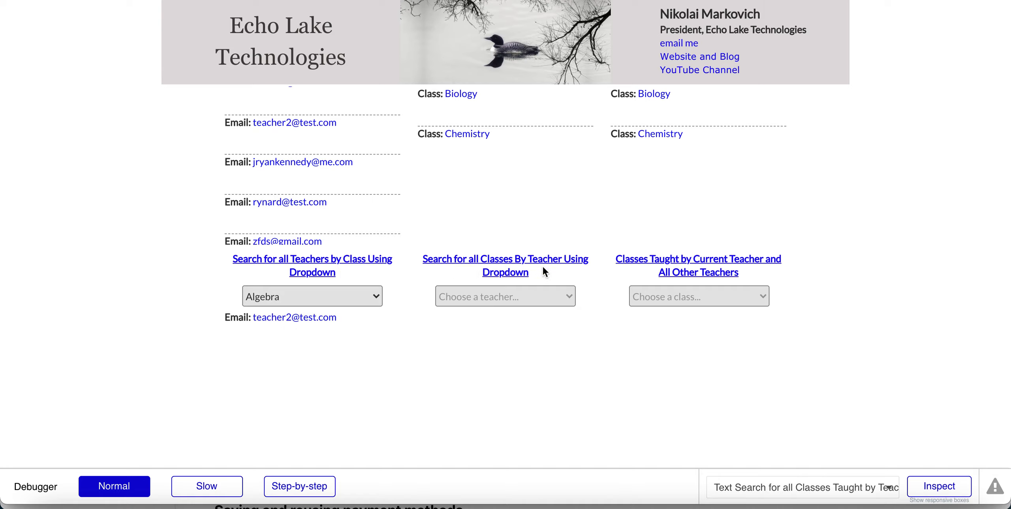
pyautogui.click(491, 298)
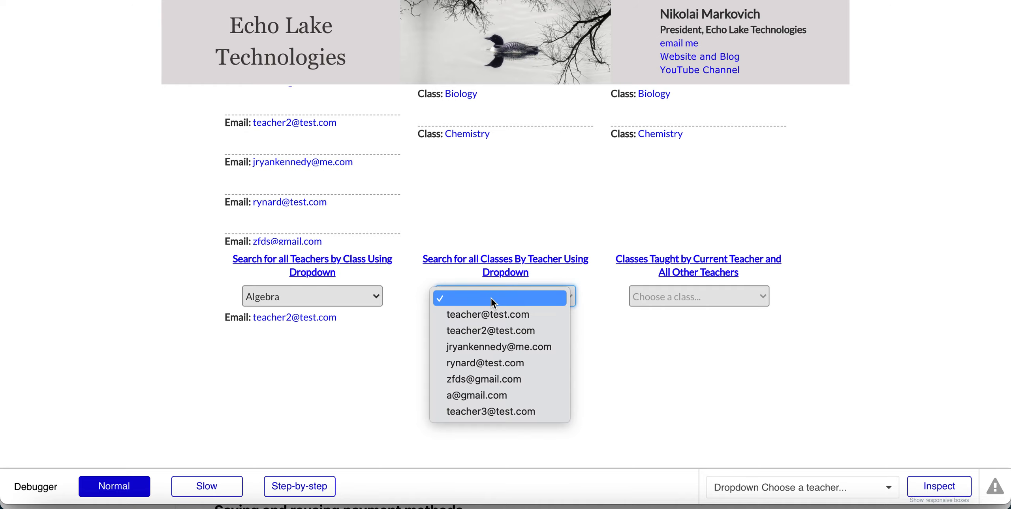
pyautogui.click(477, 316)
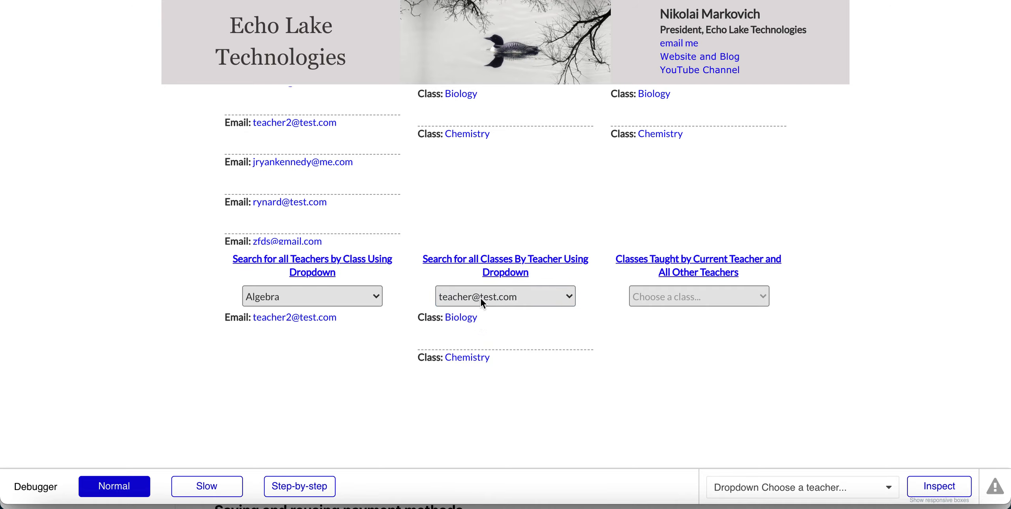
pyautogui.scroll(3, 480, 298)
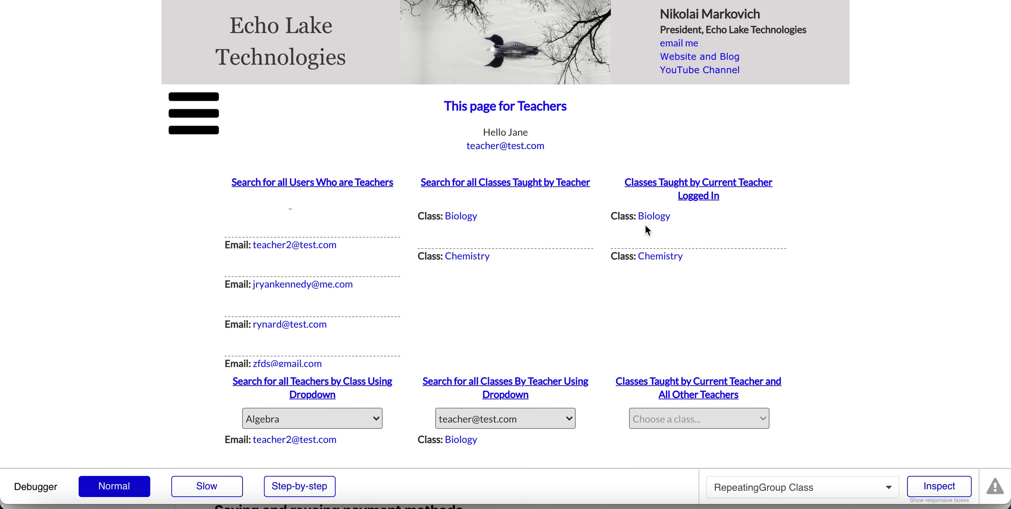
pyautogui.scroll(-2, 439, 428)
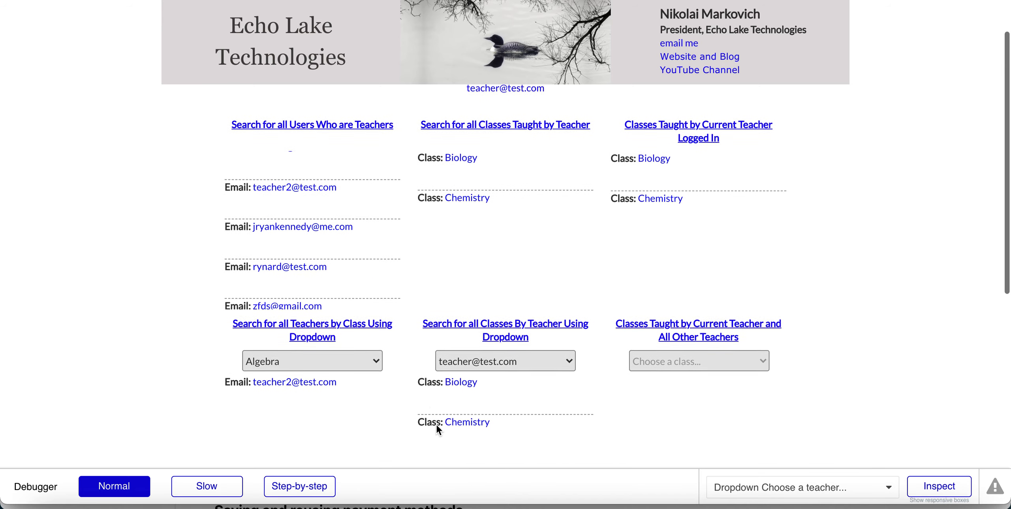
pyautogui.scroll(-3, 437, 427)
pyautogui.click(463, 271)
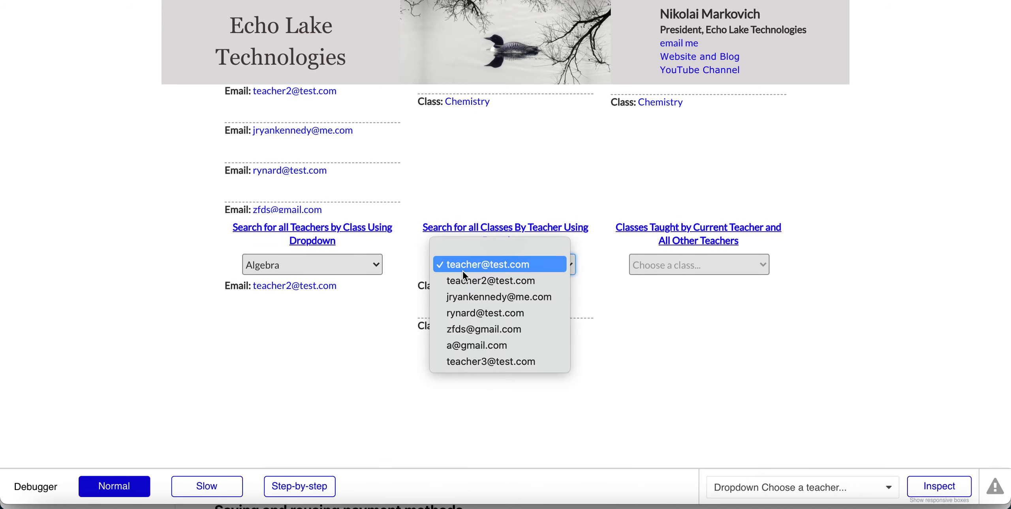
pyautogui.click(463, 281)
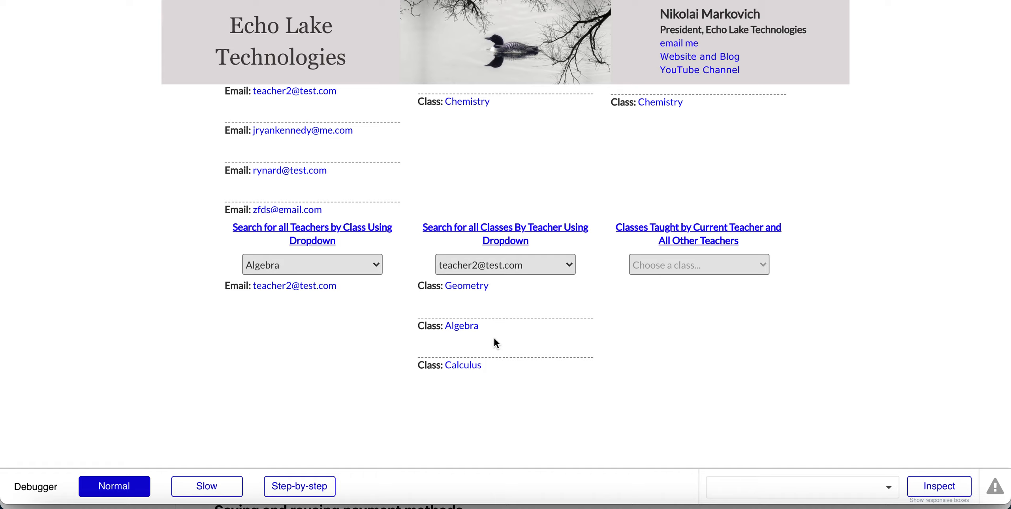
# Switch the class filter for teacher emails back to Biology.
pyautogui.click(316, 263)
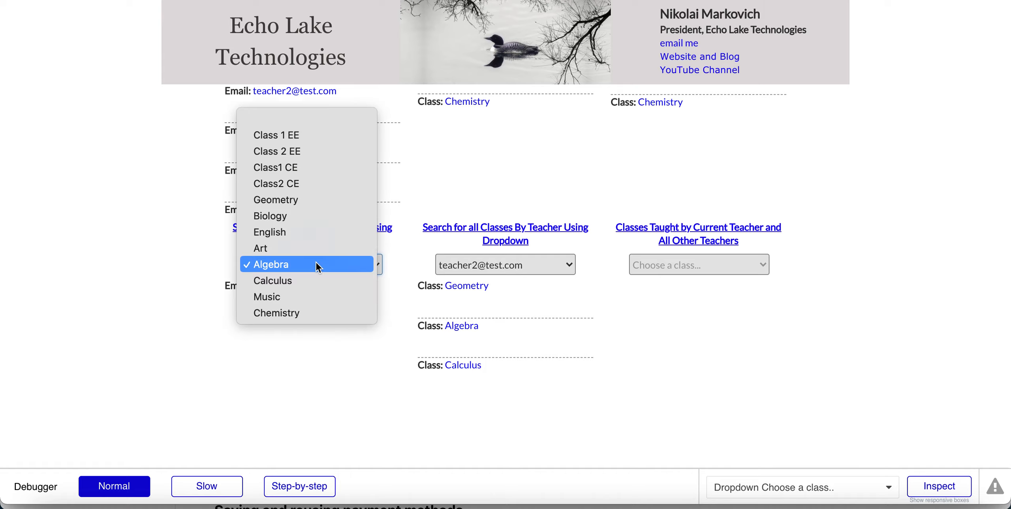
pyautogui.click(185, 288)
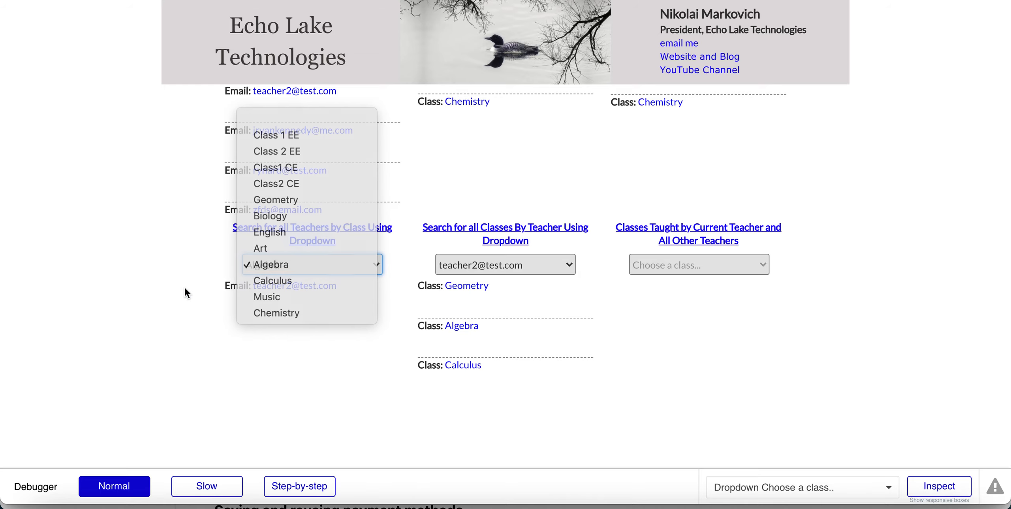
pyautogui.click(267, 269)
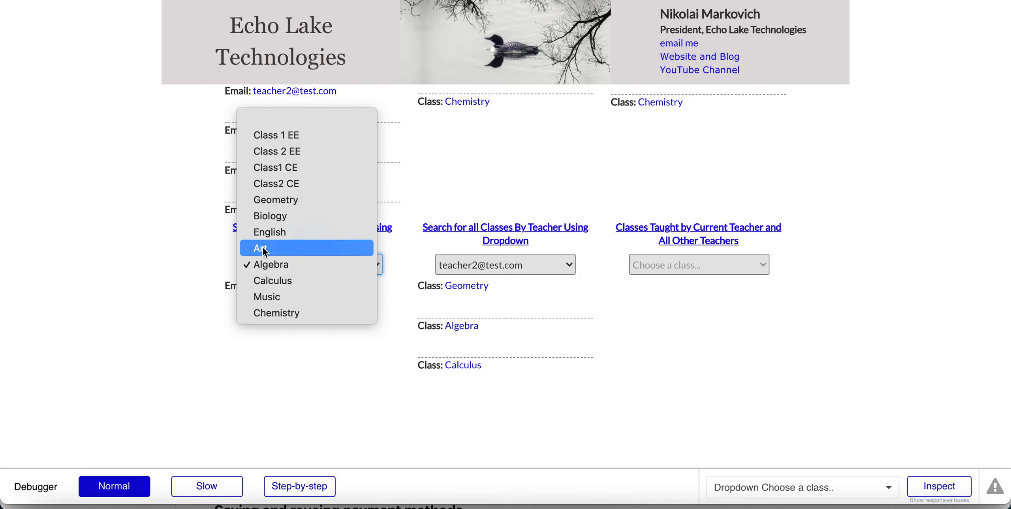
pyautogui.click(261, 220)
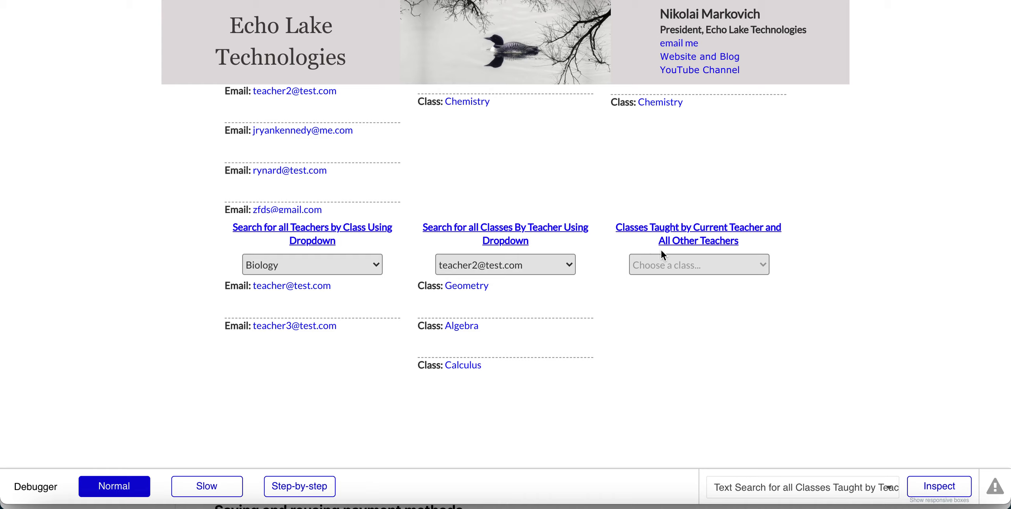
# In the third class dropdown, pick Biology, try Chemistry, then return to Biology's two teachers.
pyautogui.click(669, 266)
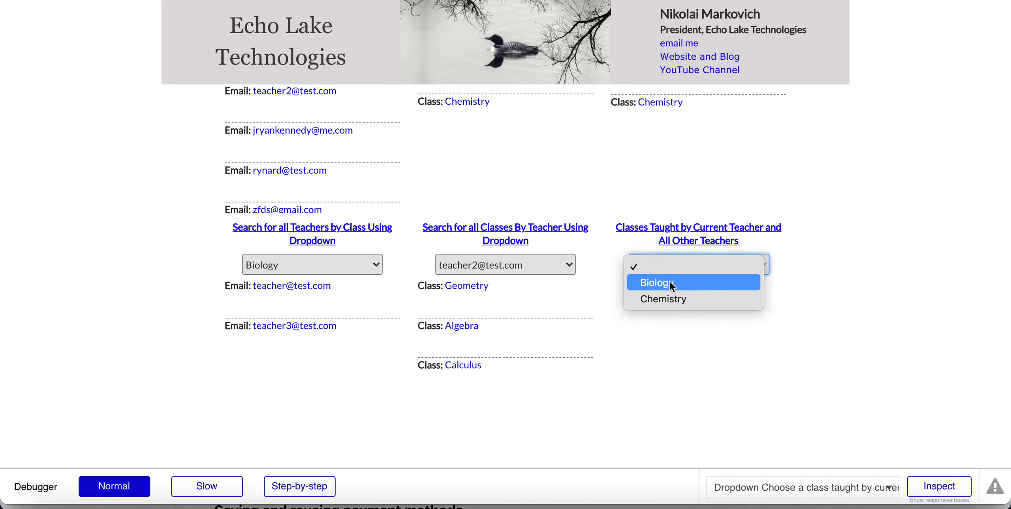
pyautogui.click(658, 284)
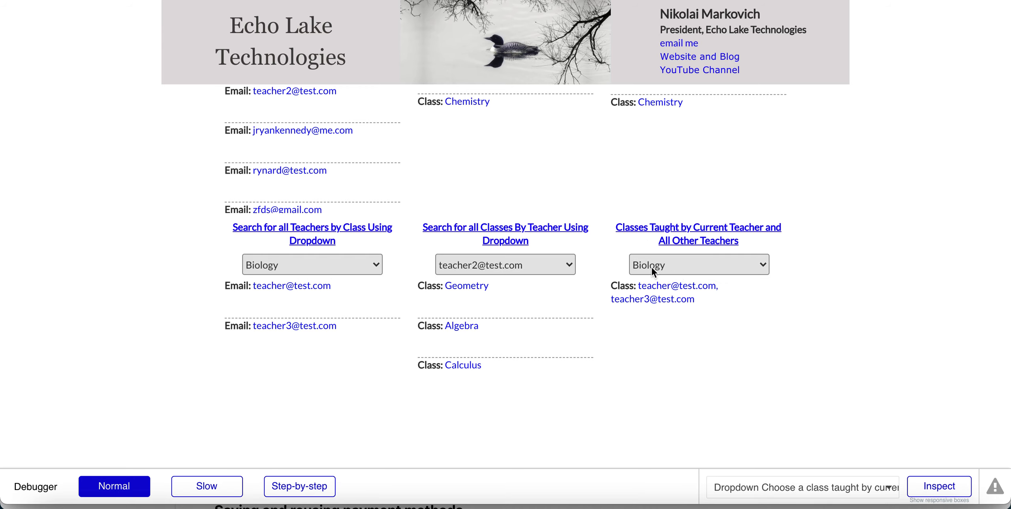
pyautogui.scroll(4, 651, 267)
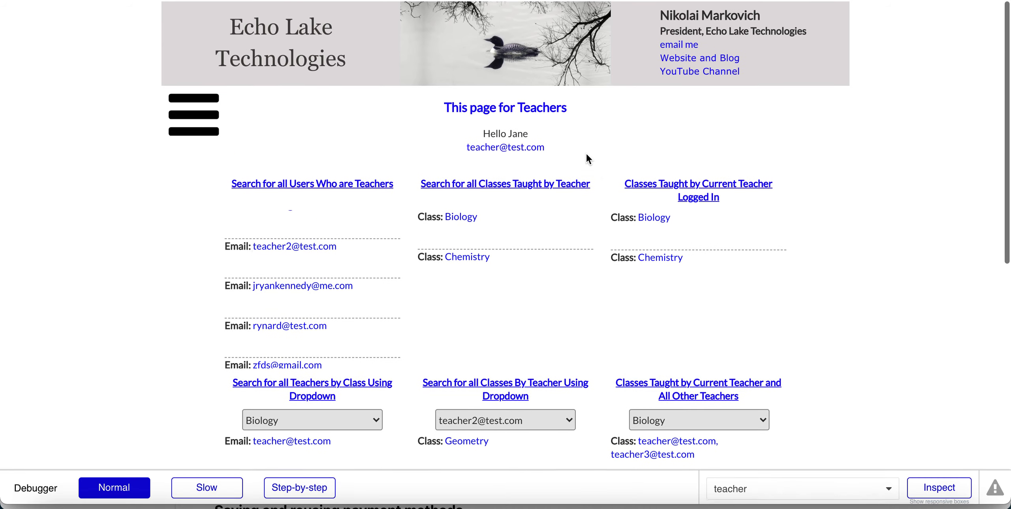
pyautogui.scroll(-3, 650, 406)
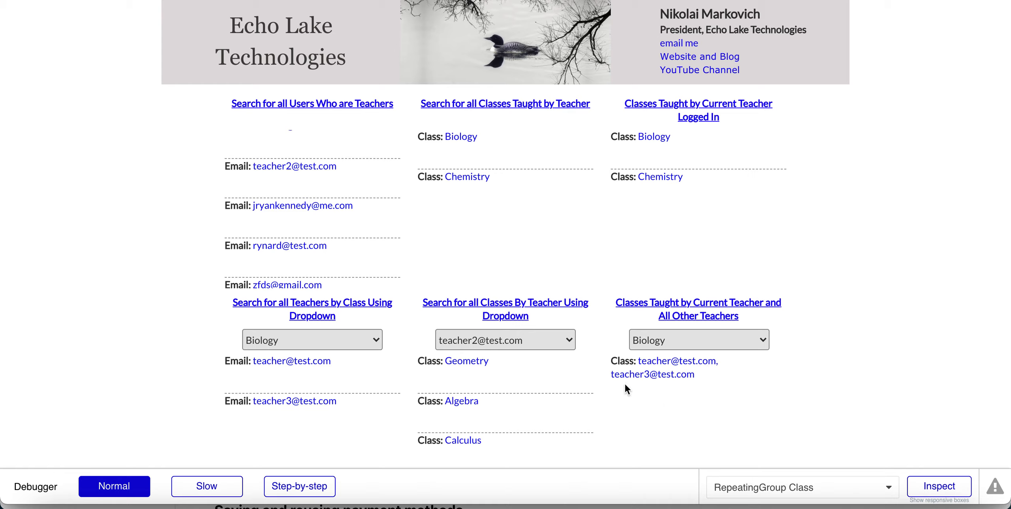
pyautogui.click(681, 344)
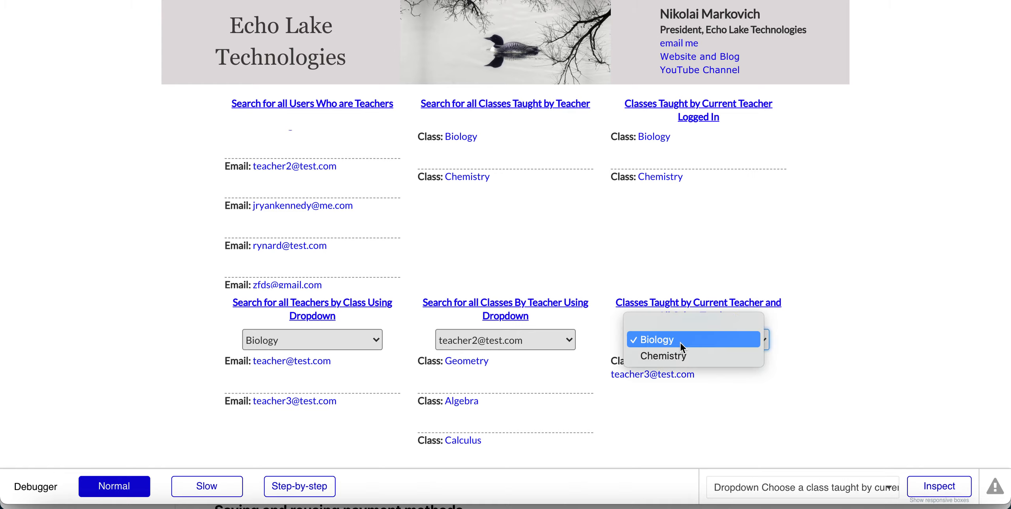
pyautogui.click(666, 354)
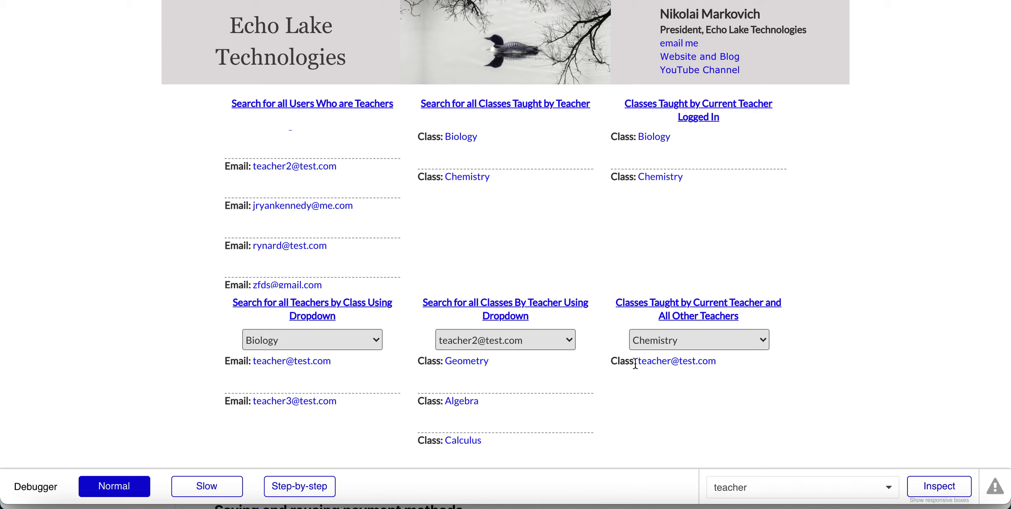
pyautogui.click(683, 340)
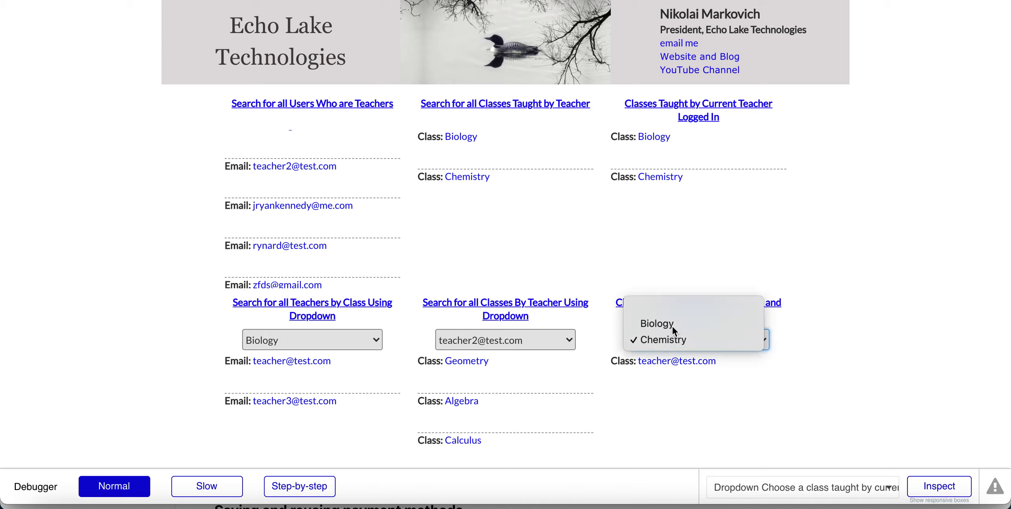
pyautogui.click(672, 326)
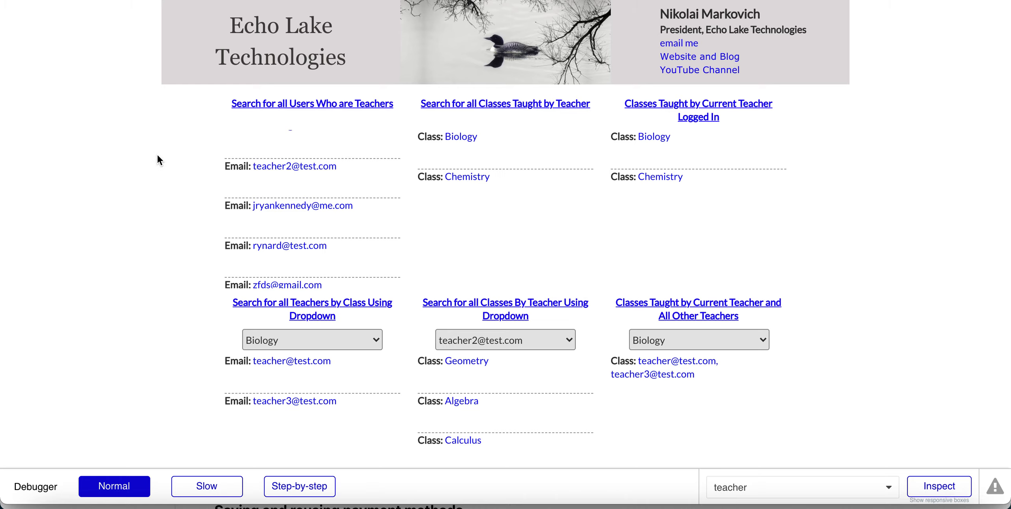
pyautogui.scroll(3, 157, 155)
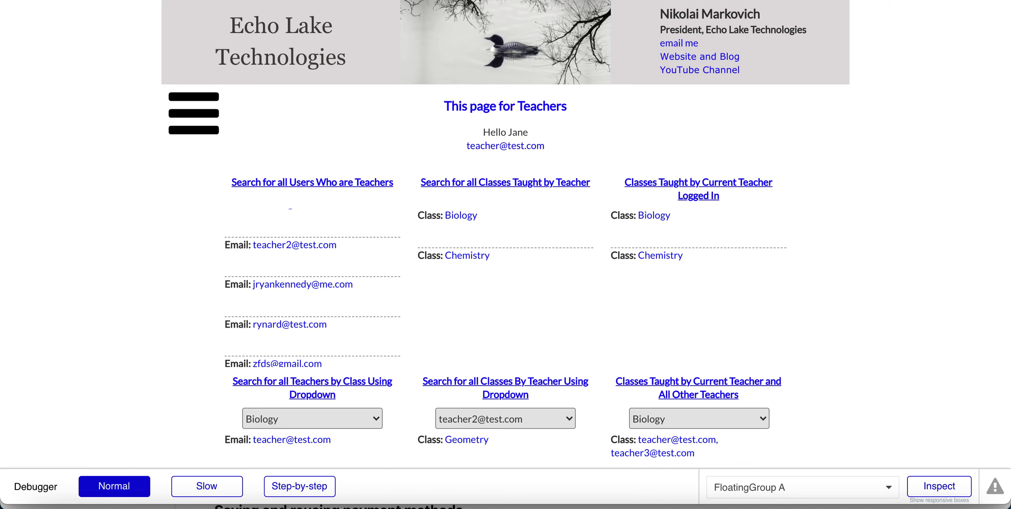
# Return to the editor and bring up the app's Data tab data types.
pyautogui.hotkey('ctrl', 'shift', 'Tab')
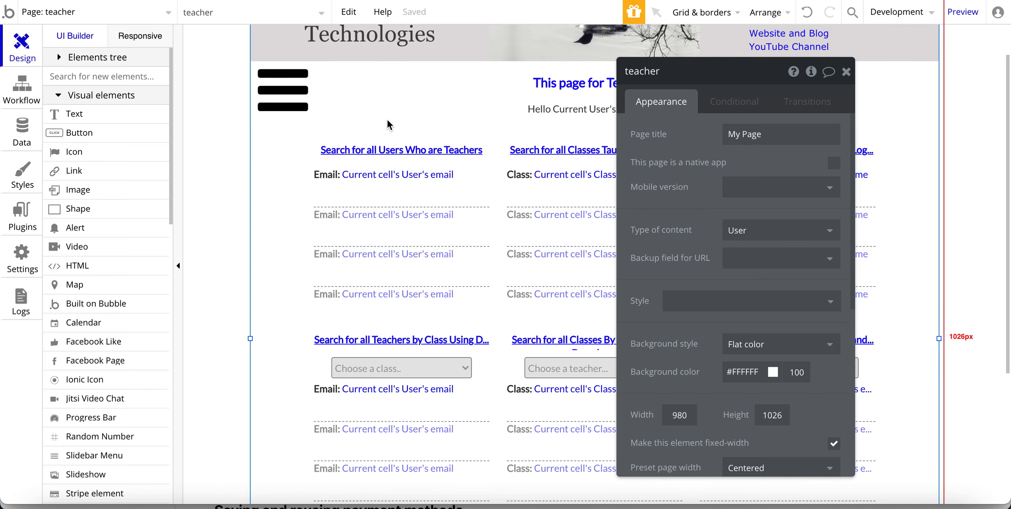
pyautogui.scroll(1, 257, 194)
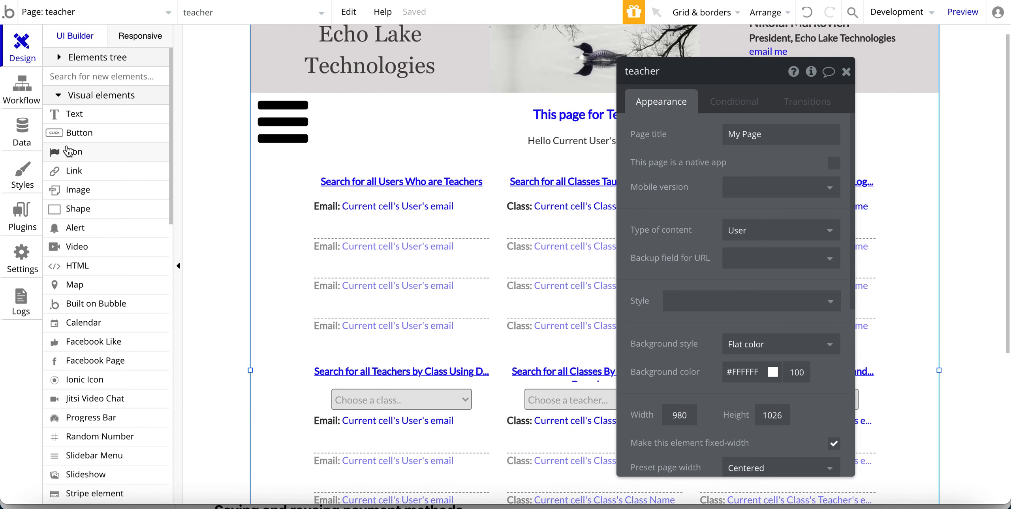
pyautogui.click(22, 139)
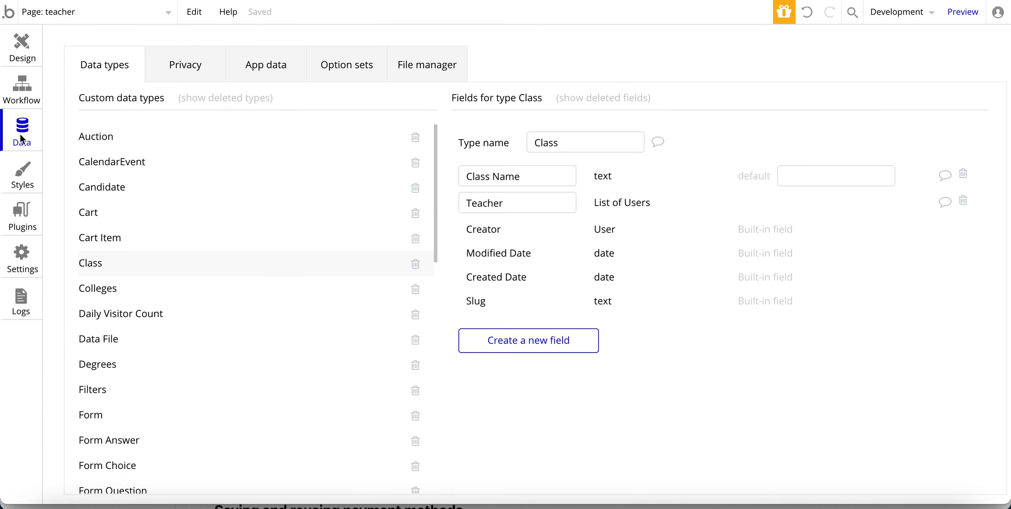
pyautogui.scroll(-1, 189, 267)
pyautogui.scroll(-14, 189, 268)
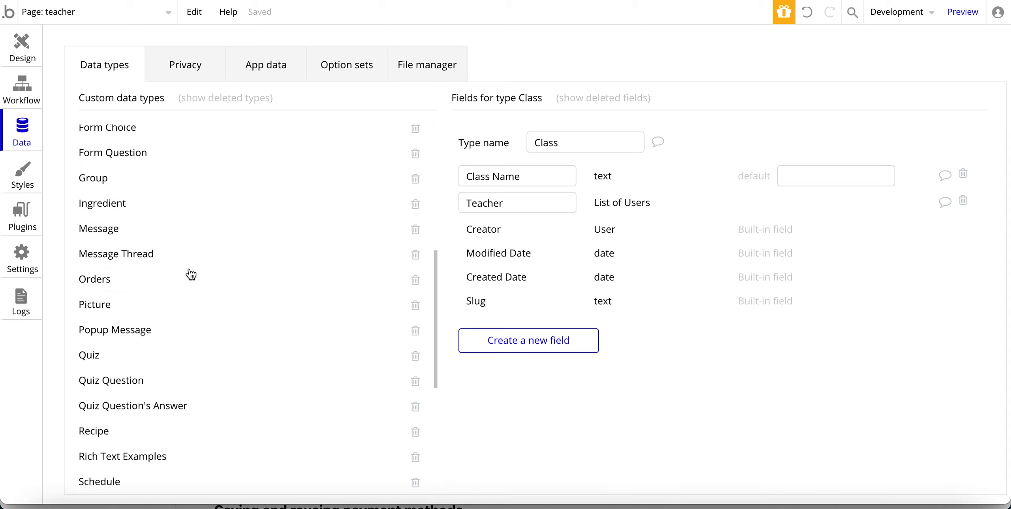
pyautogui.scroll(-1, 186, 275)
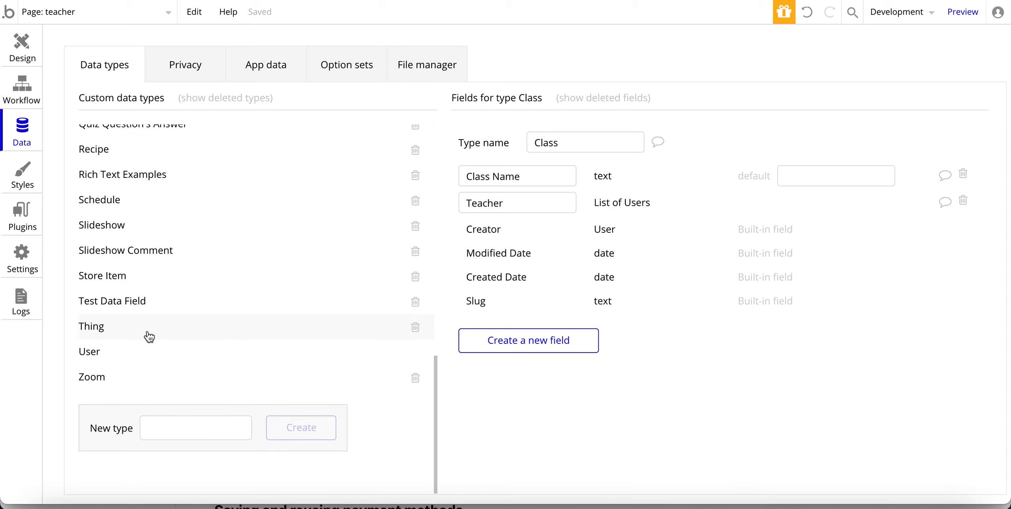
# Review the User type's fields, selecting the Type of User field name without changing it.
pyautogui.click(102, 357)
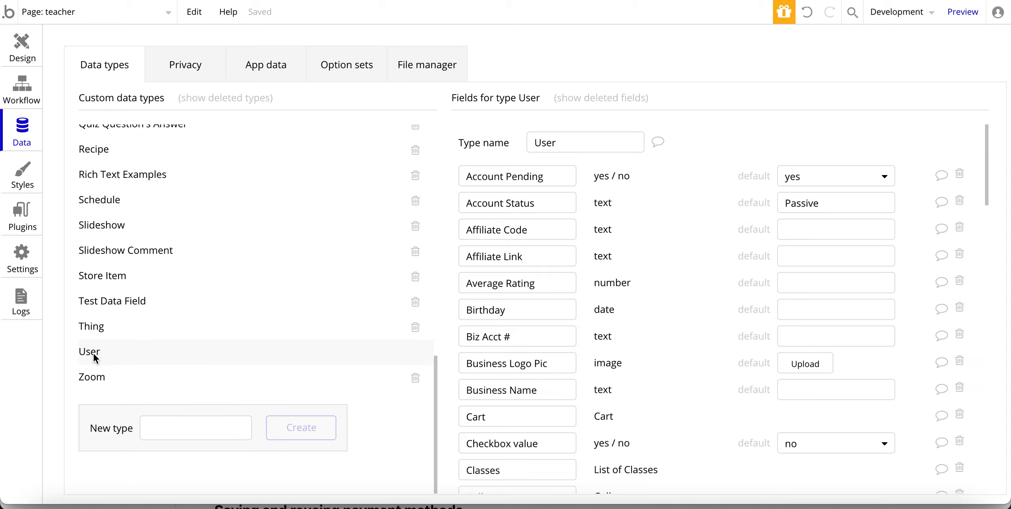
pyautogui.scroll(-10, 541, 294)
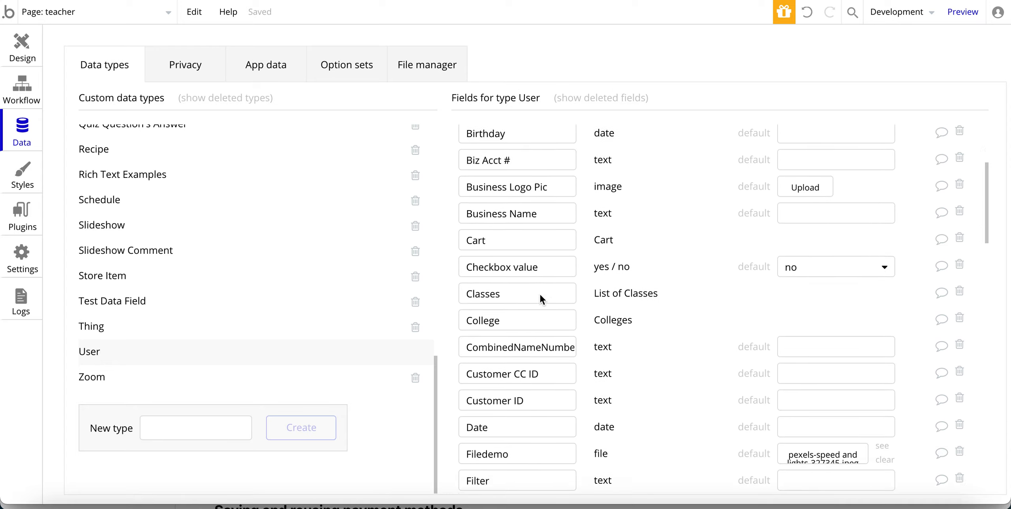
pyautogui.scroll(-20, 540, 294)
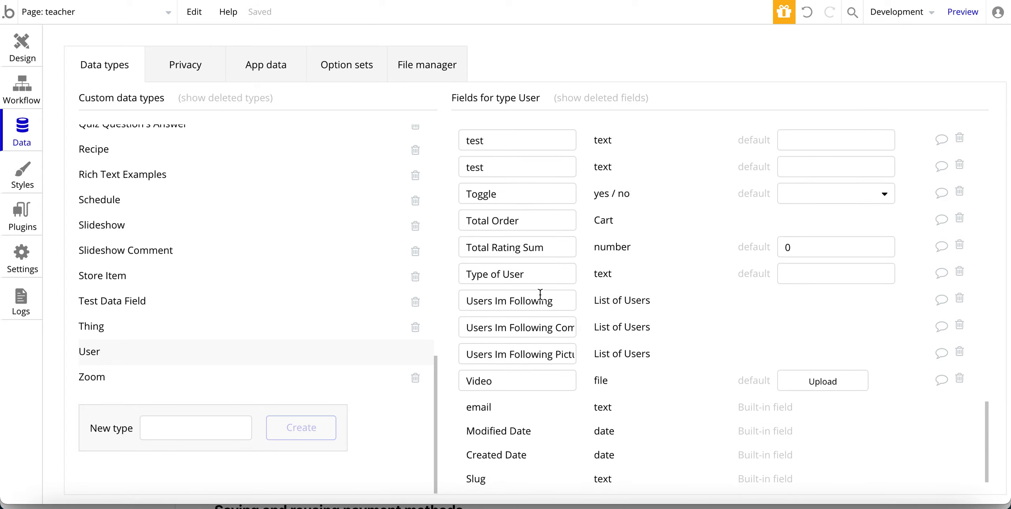
pyautogui.scroll(3, 540, 294)
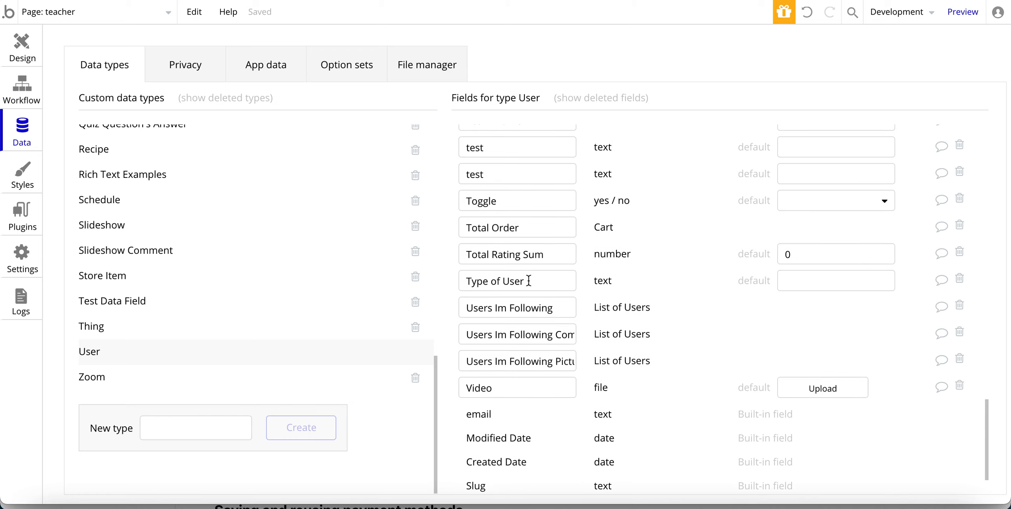
pyautogui.click(530, 280)
pyautogui.moveTo(530, 280); pyautogui.dragTo(466, 281)
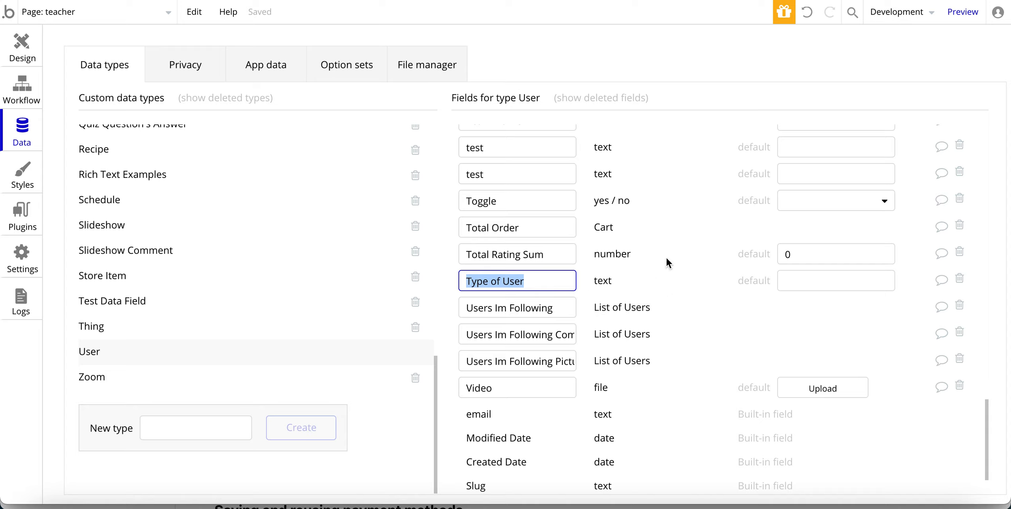
pyautogui.click(621, 283)
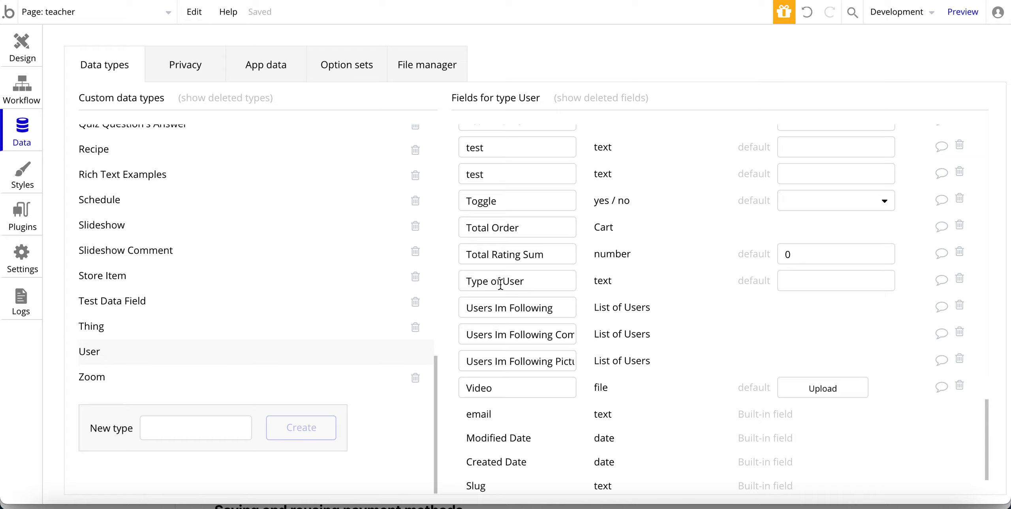
# Show the Class type's fields: text Class Name and a Teacher list of Users.
pyautogui.scroll(5, 529, 285)
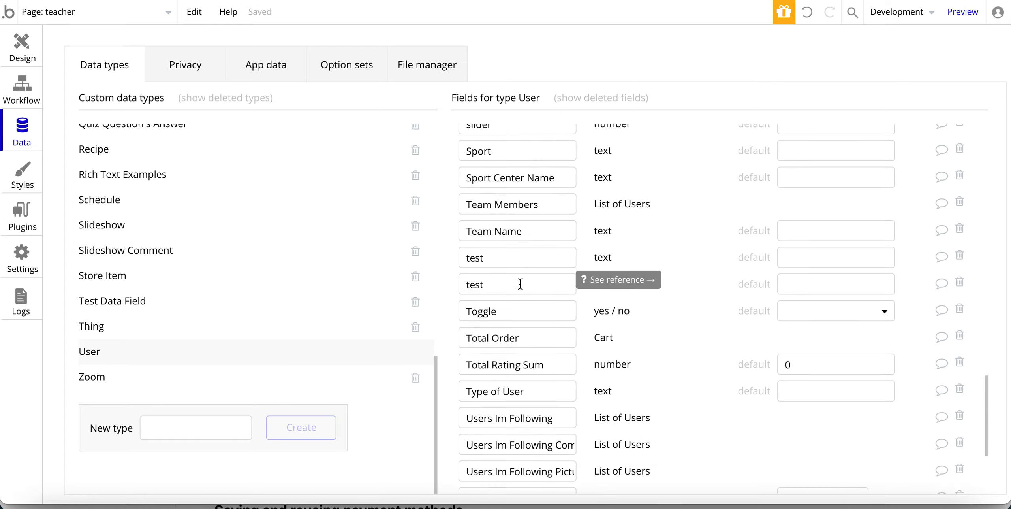
pyautogui.scroll(12, 520, 284)
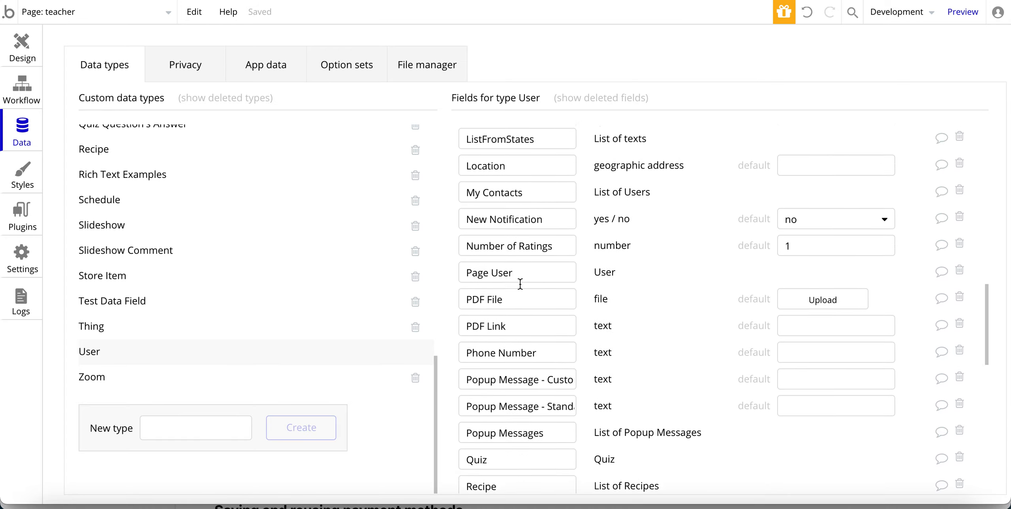
pyautogui.scroll(9, 520, 284)
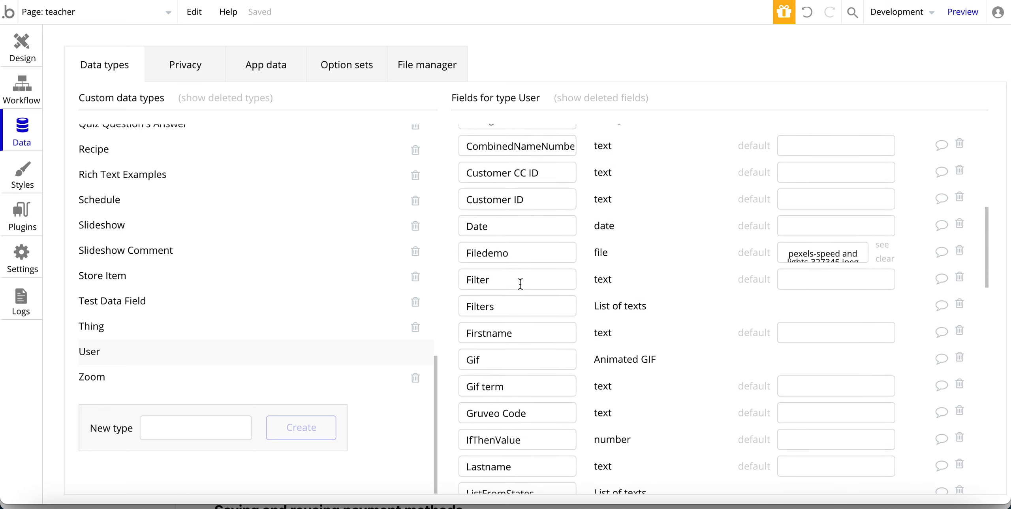
pyautogui.scroll(3, 520, 284)
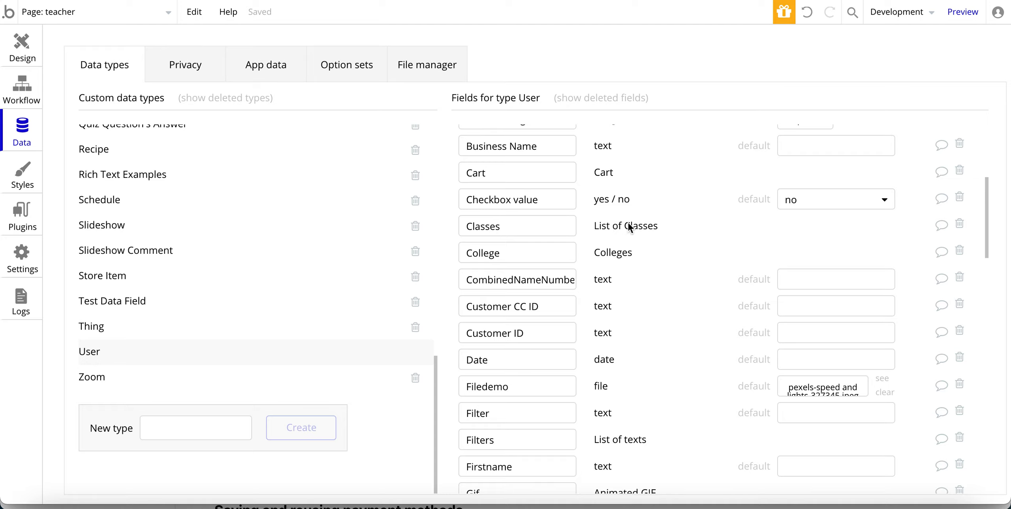
pyautogui.scroll(8, 135, 230)
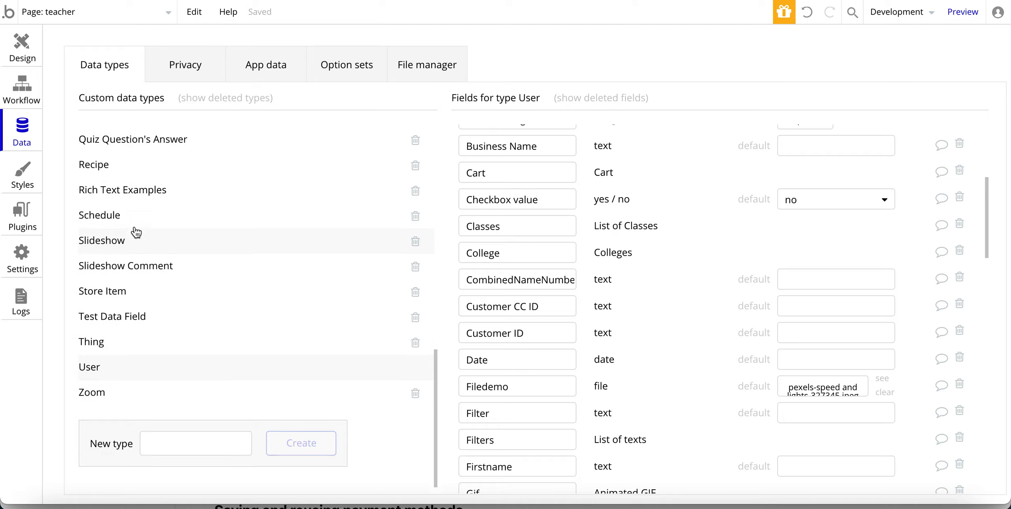
pyautogui.scroll(6, 136, 230)
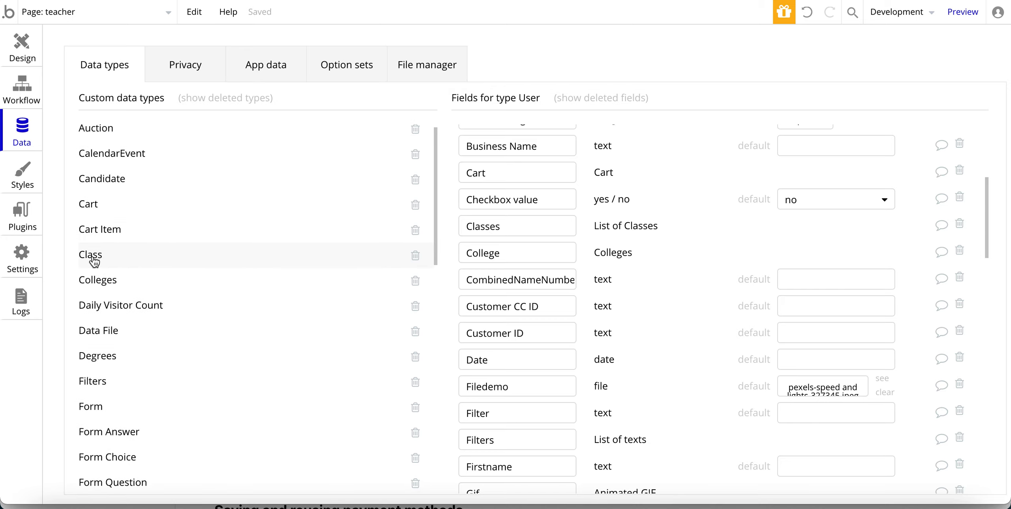
pyautogui.click(93, 256)
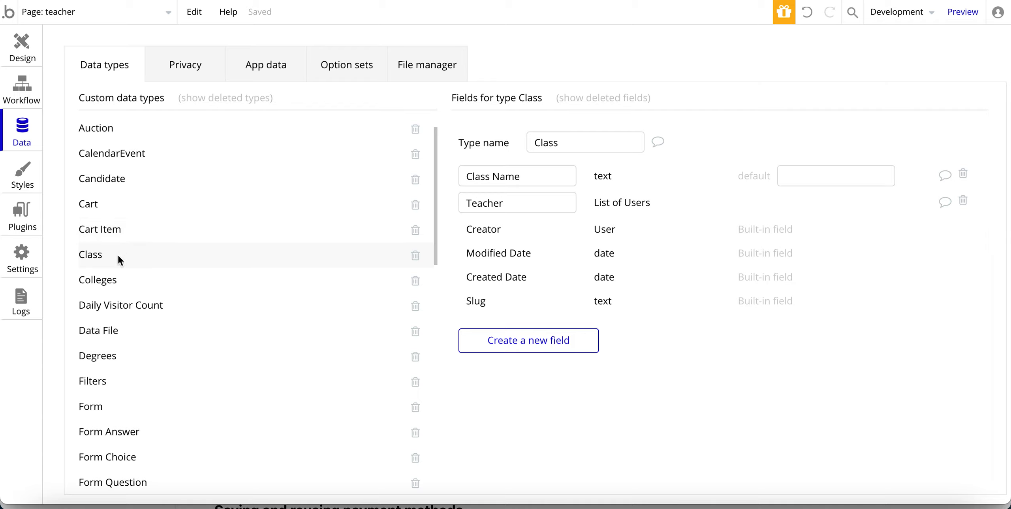
pyautogui.scroll(-15, 118, 255)
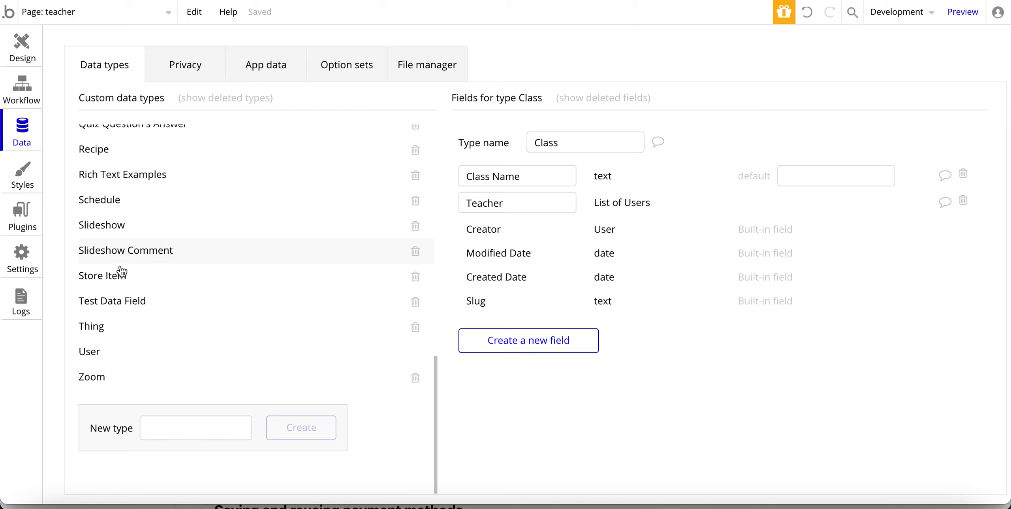
# Create a new data type named 'Class demo'.
pyautogui.click(154, 424)
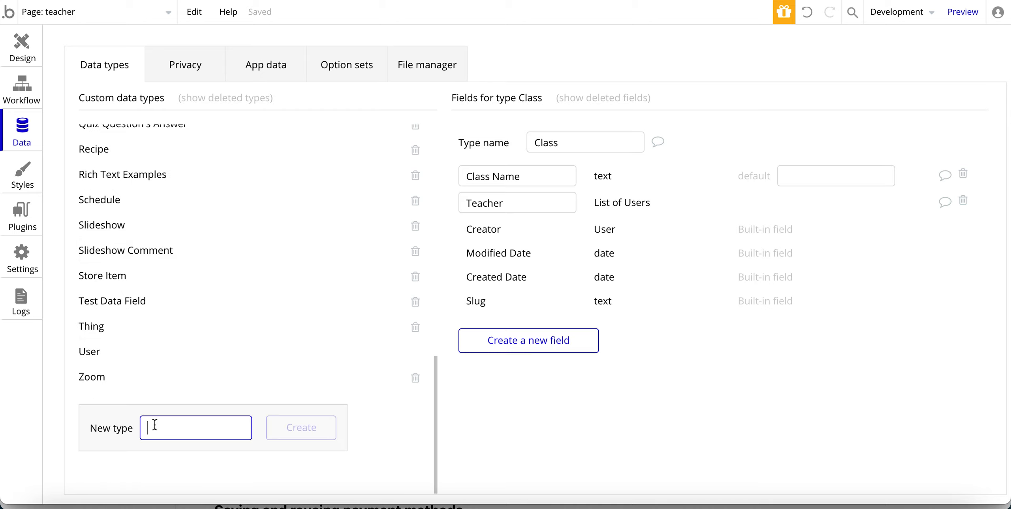
pyautogui.write('Class')
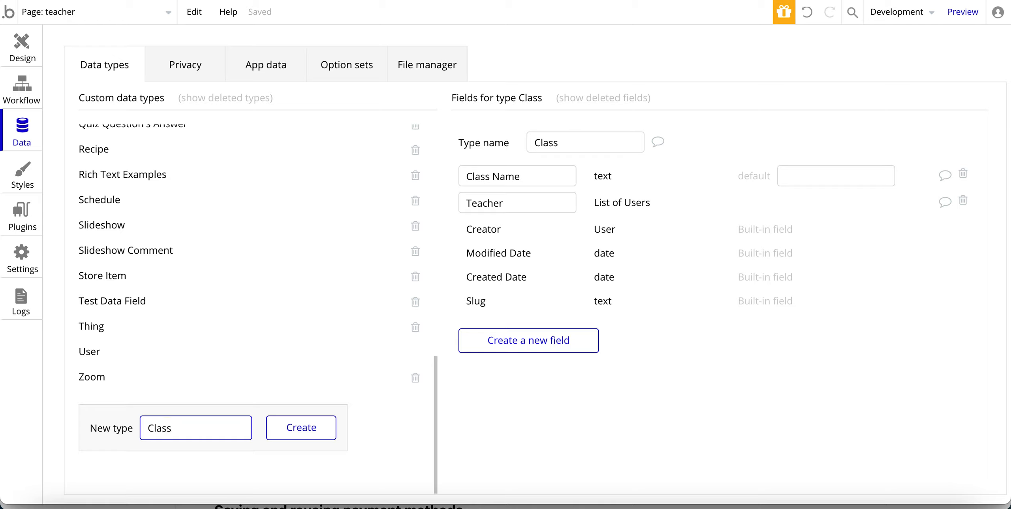
pyautogui.write('demo')
pyautogui.click(173, 429)
pyautogui.click(299, 437)
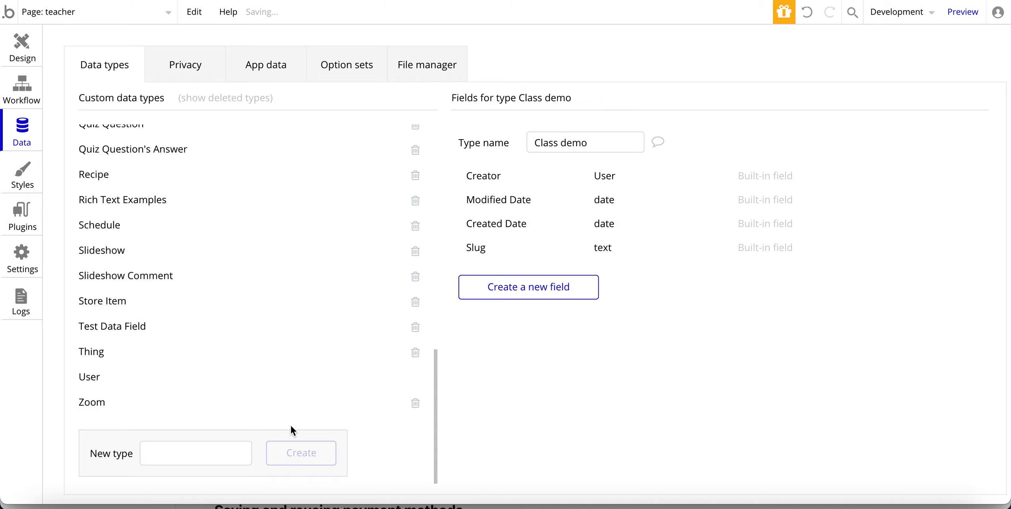
# Compare the existing Class type's fields with the new Class Demo type.
pyautogui.scroll(20, 272, 352)
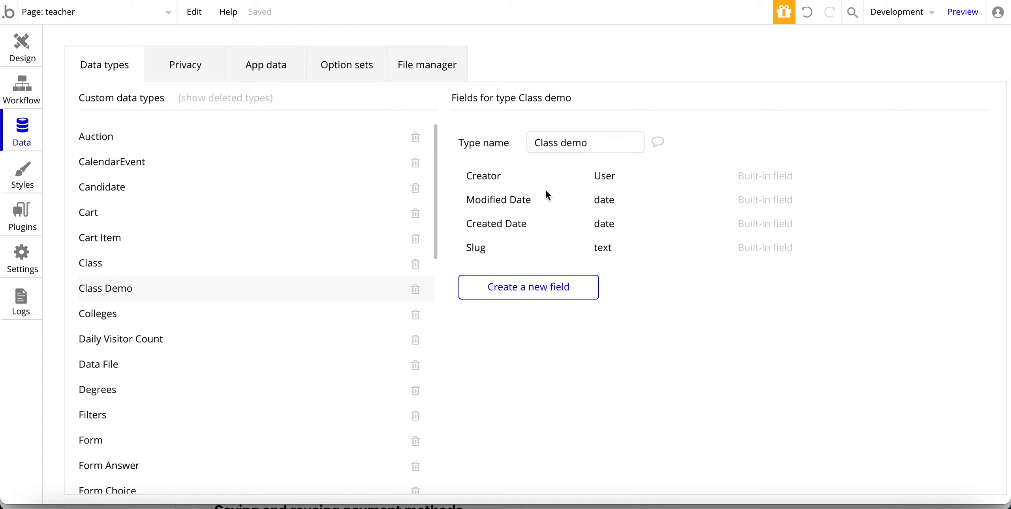
pyautogui.click(91, 264)
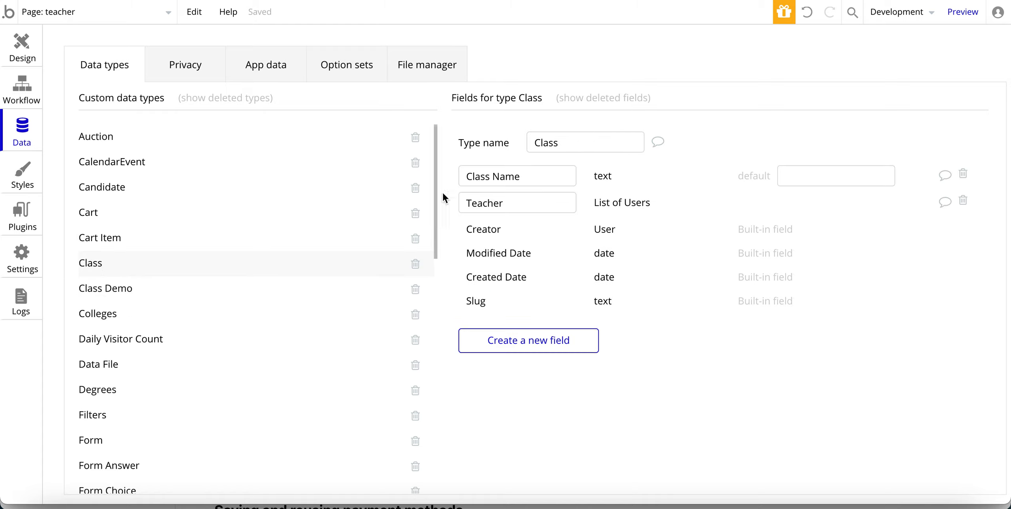
pyautogui.click(143, 287)
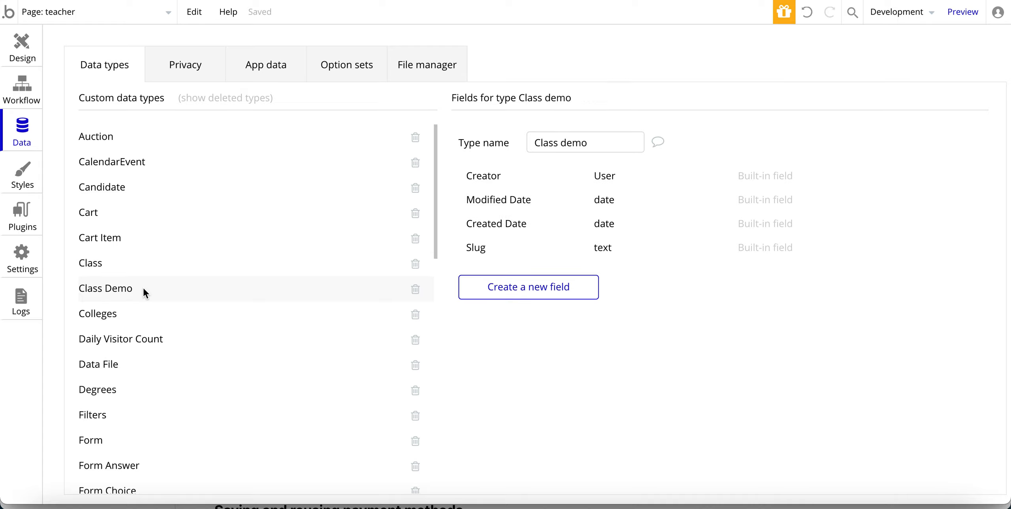
# Add a text field 'Class name' to Class demo, checking against the Class type.
pyautogui.click(517, 295)
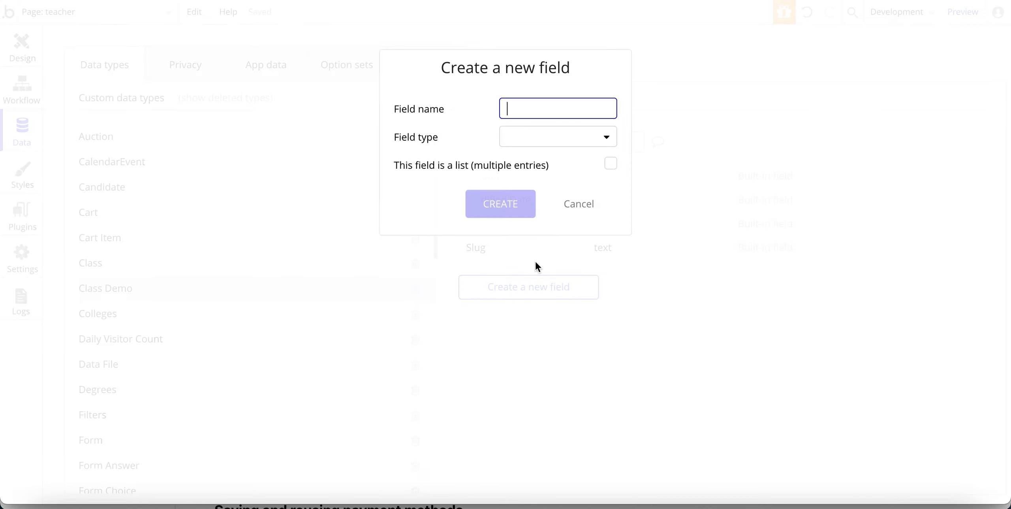
pyautogui.write('Class name')
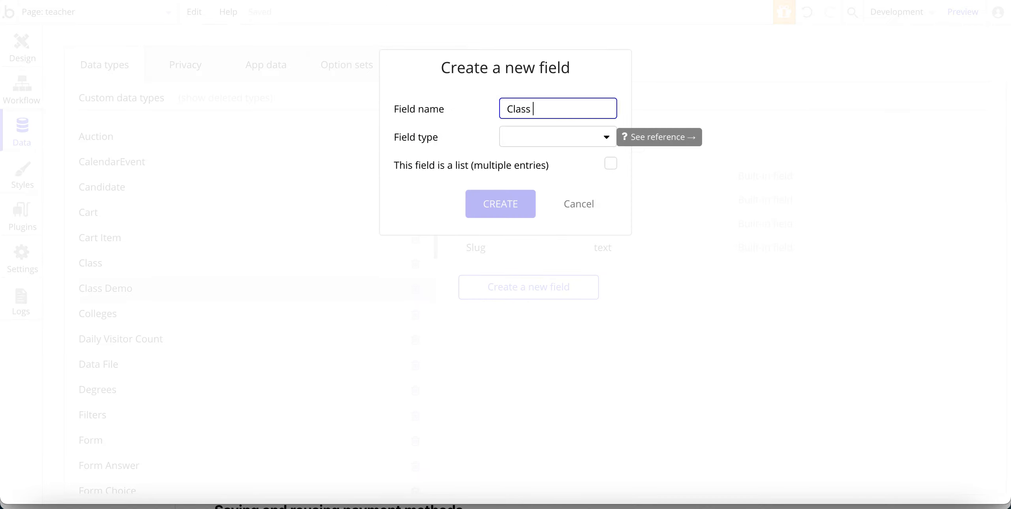
pyautogui.click(526, 138)
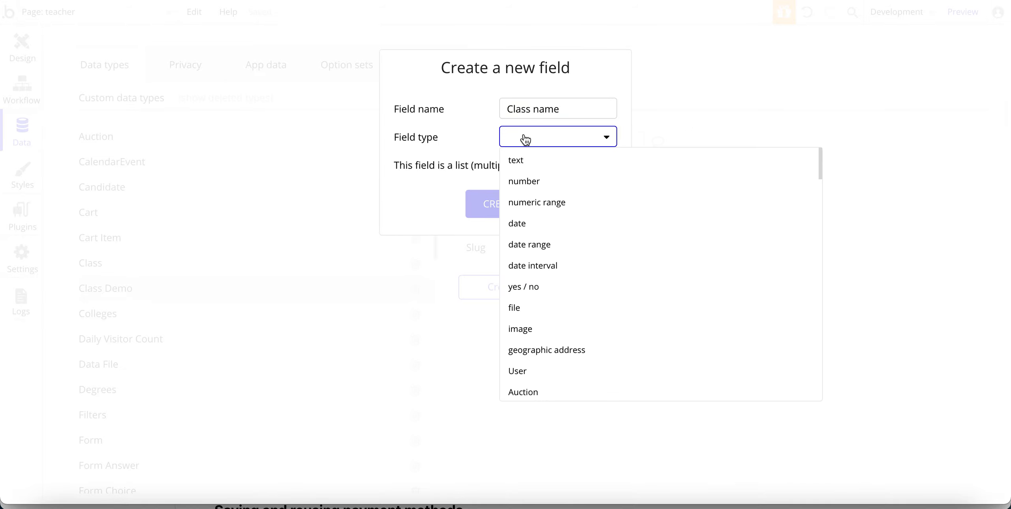
pyautogui.click(519, 160)
pyautogui.click(505, 216)
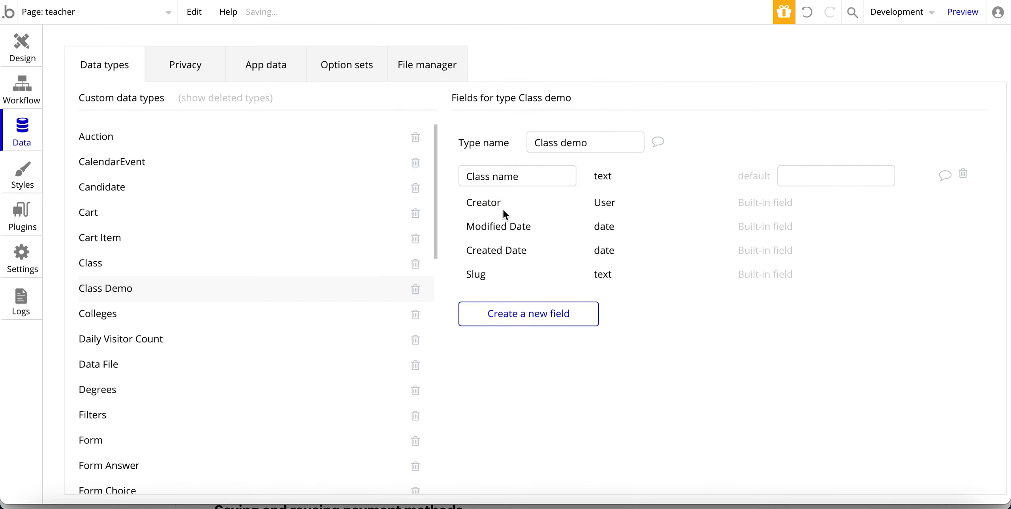
pyautogui.click(131, 268)
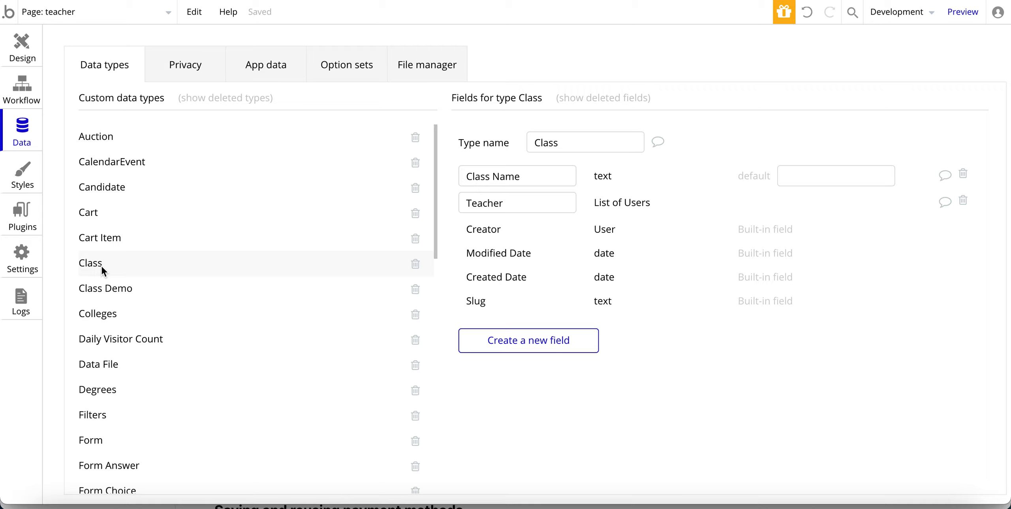
pyautogui.click(97, 288)
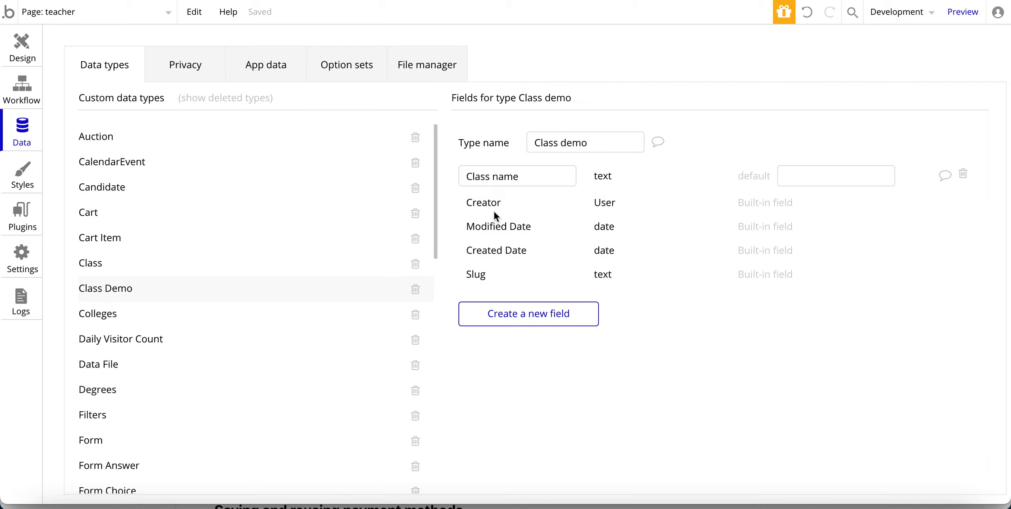
# Add a 'Teachers' field of type User, as a list, to Class demo.
pyautogui.click(517, 314)
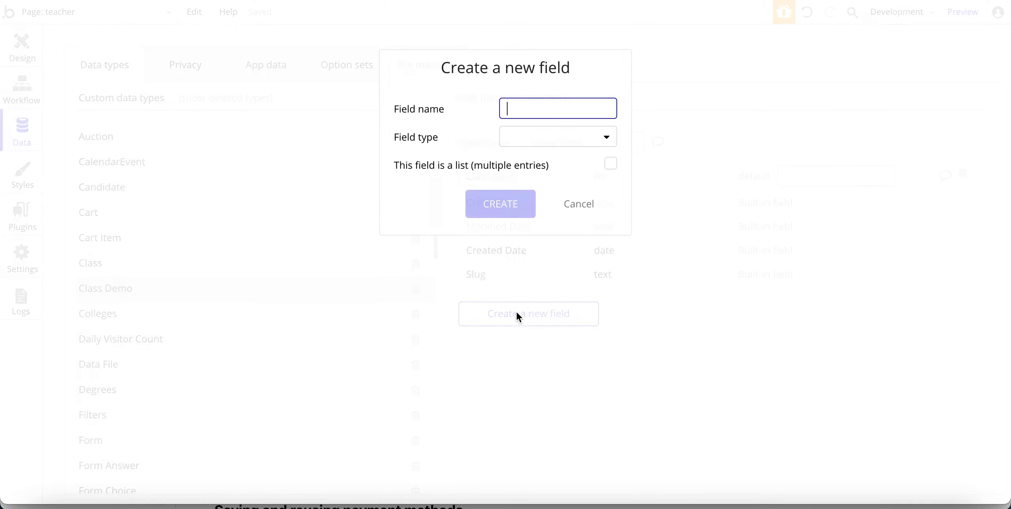
pyautogui.write('Teachers')
pyautogui.click(515, 143)
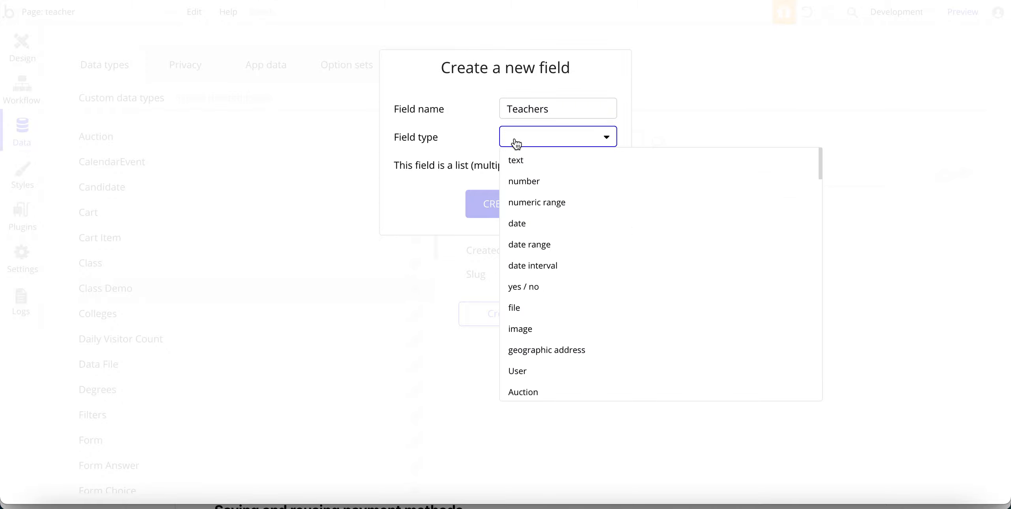
pyautogui.click(521, 373)
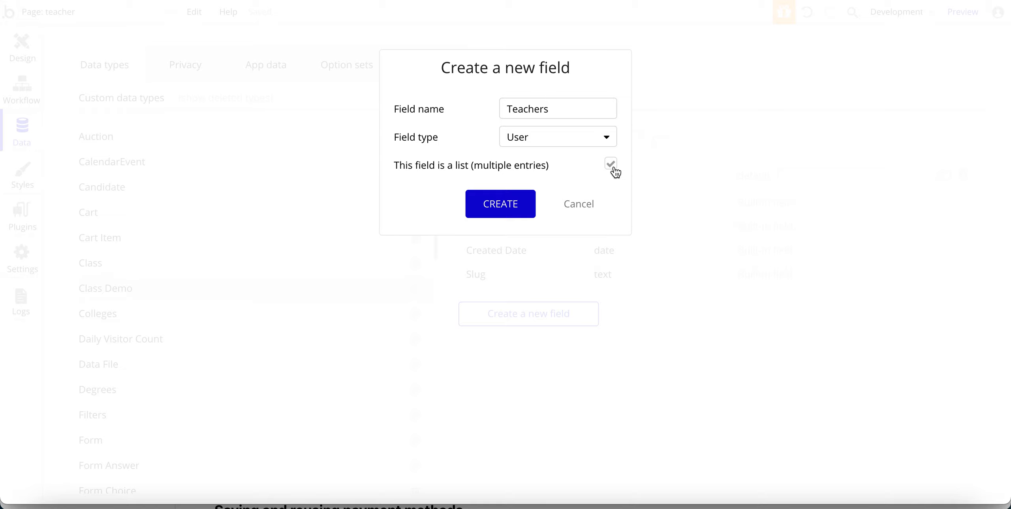
pyautogui.click(498, 204)
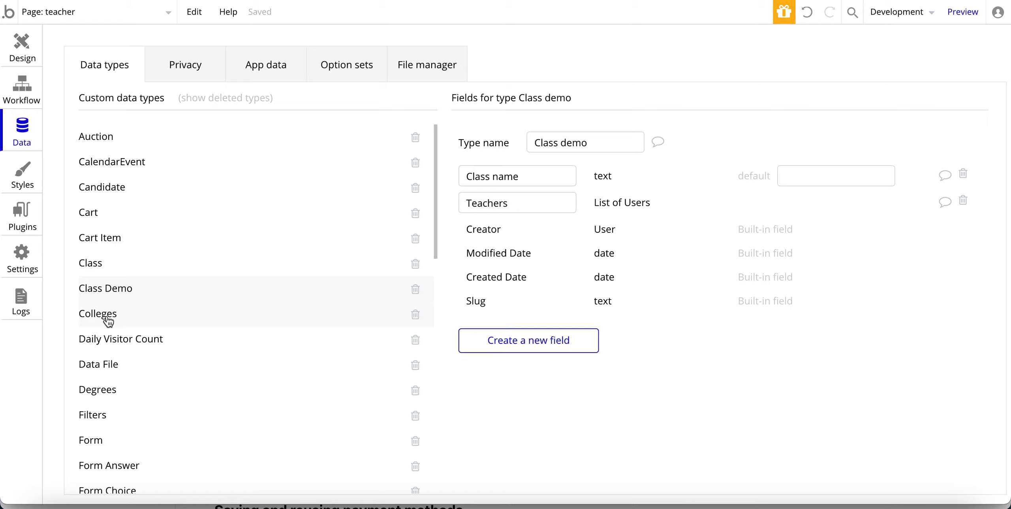
# Compare the fields of the Class and Class Demo data types.
pyautogui.click(92, 263)
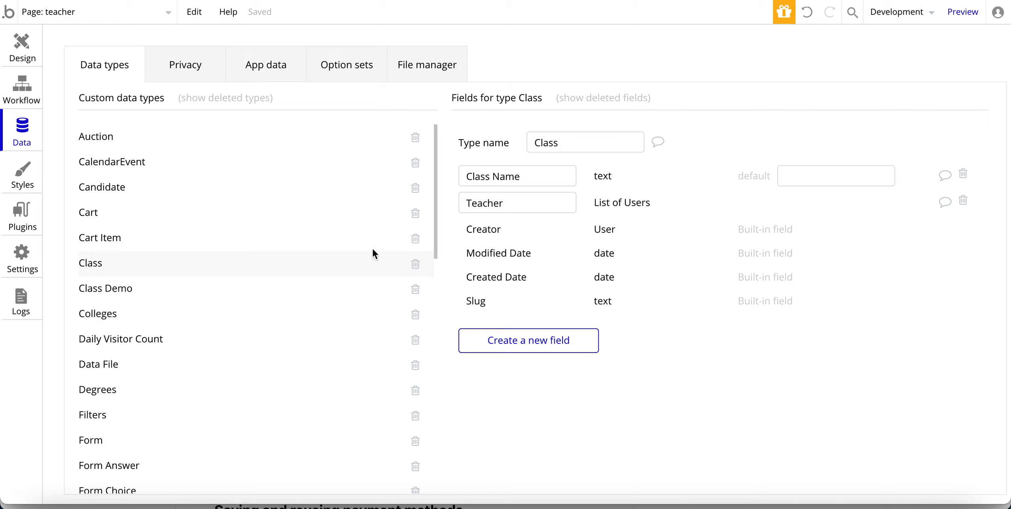
pyautogui.click(103, 288)
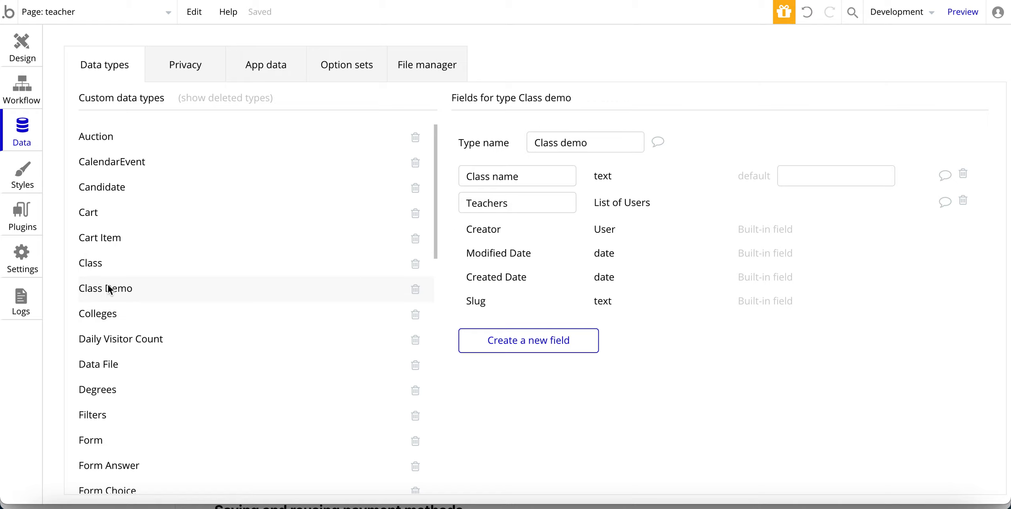
pyautogui.scroll(-15, 114, 268)
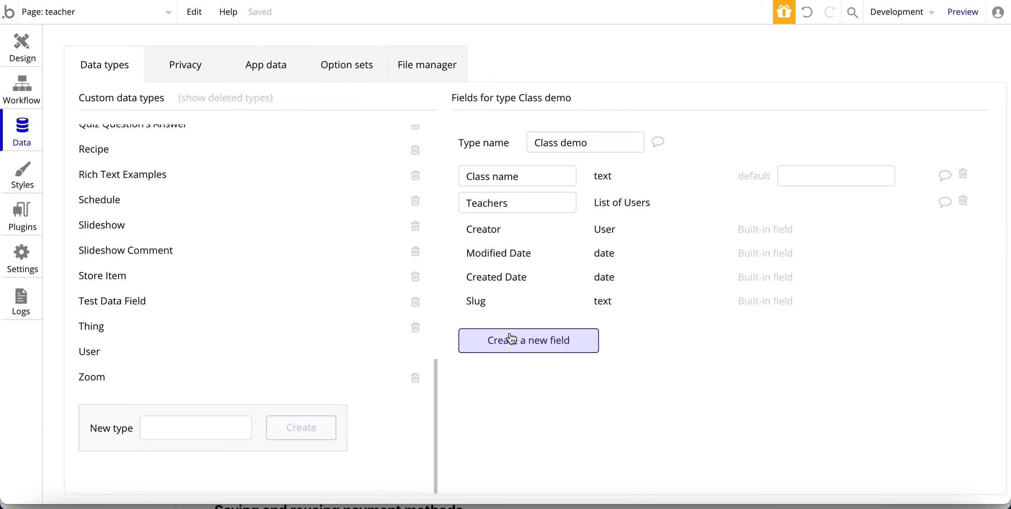
pyautogui.scroll(7, 193, 296)
pyautogui.scroll(8, 193, 296)
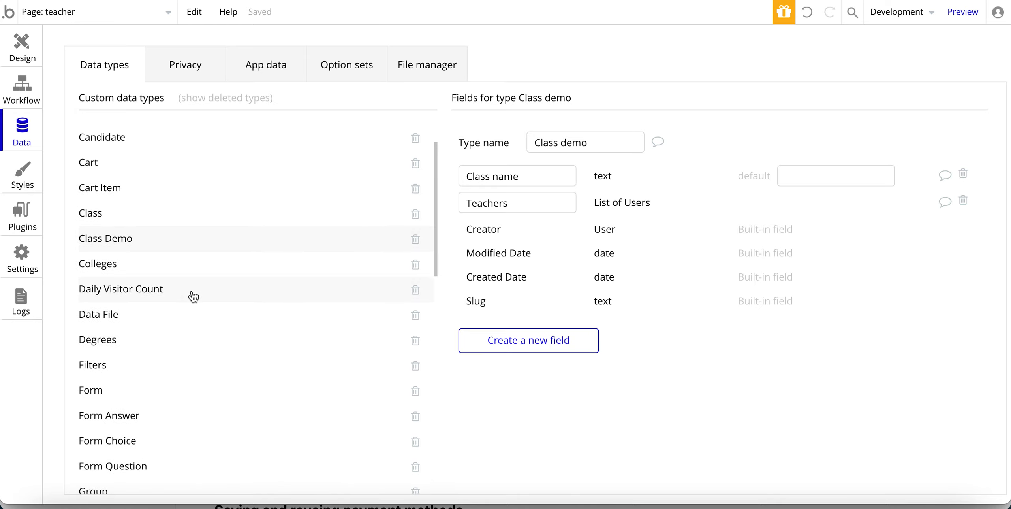
# Delete the Class Demo data type and scroll through the User type's fields.
pyautogui.click(416, 283)
pyautogui.scroll(-5, 255, 331)
pyautogui.scroll(-8, 256, 331)
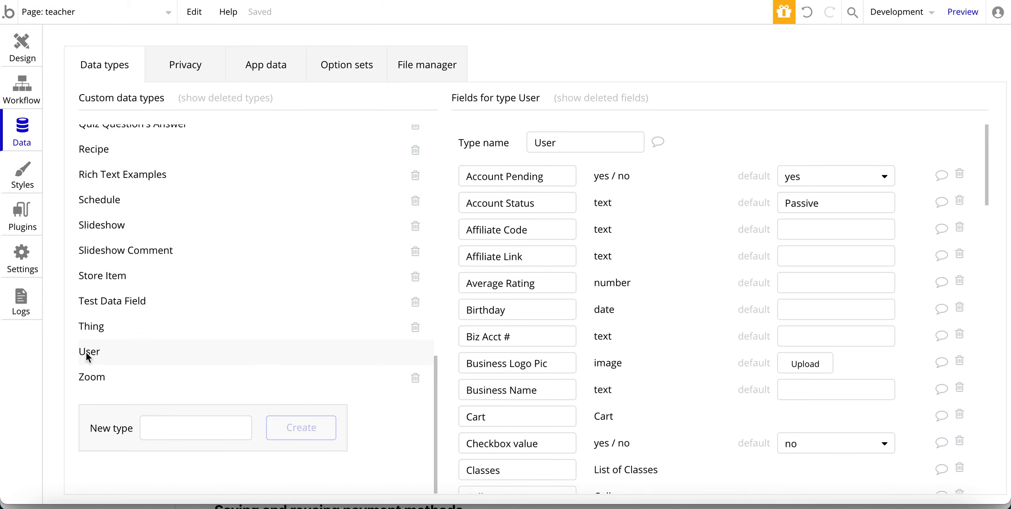
pyautogui.scroll(-4, 553, 304)
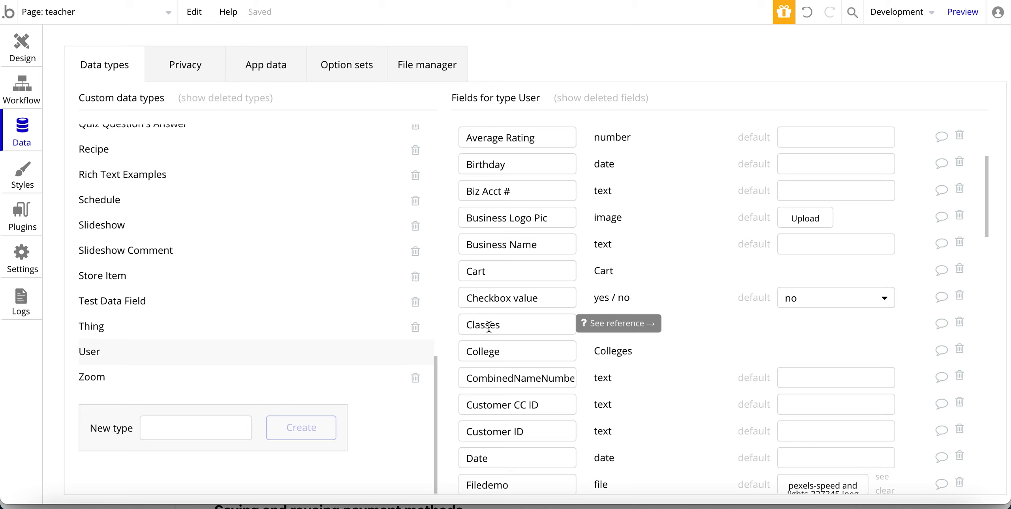
pyautogui.scroll(-2, 489, 326)
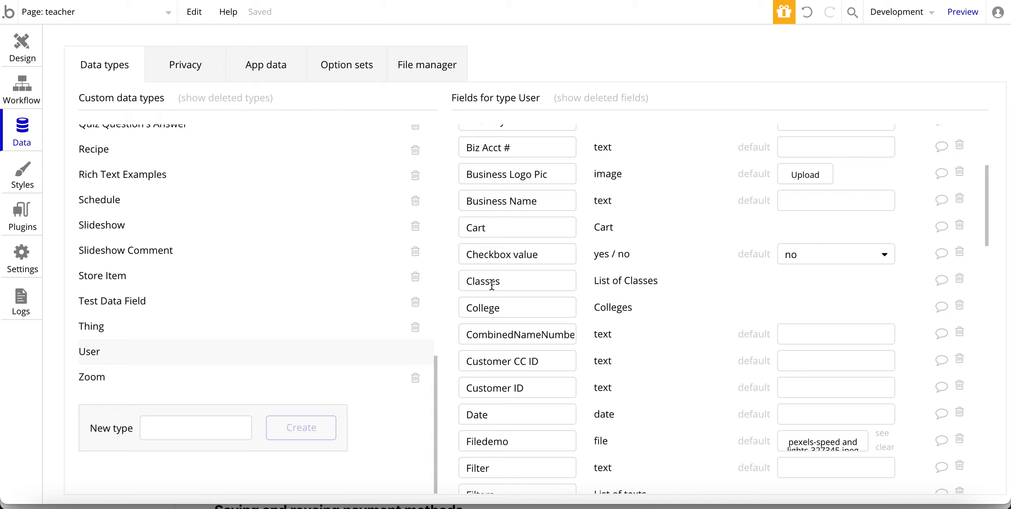
pyautogui.scroll(-10, 520, 341)
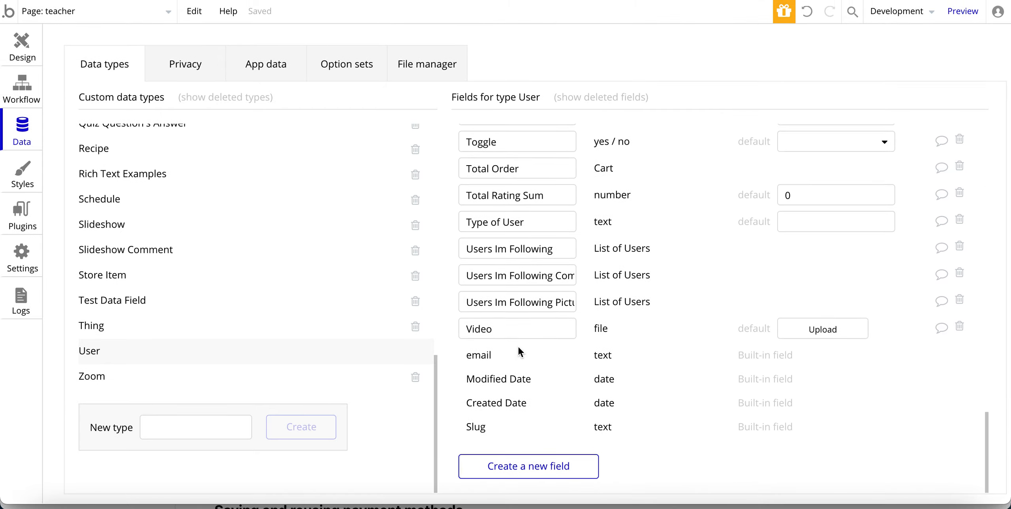
pyautogui.click(492, 464)
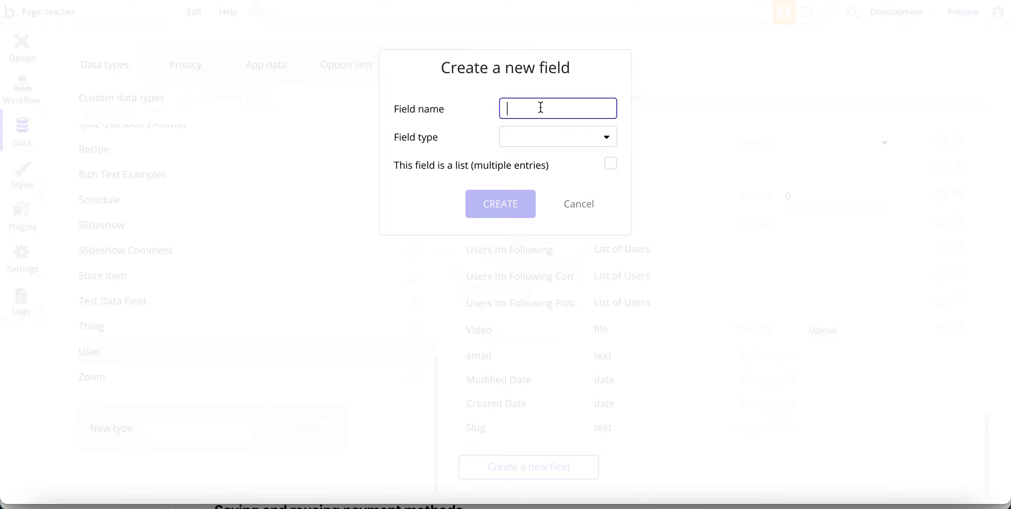
pyautogui.write('Class')
pyautogui.click(537, 137)
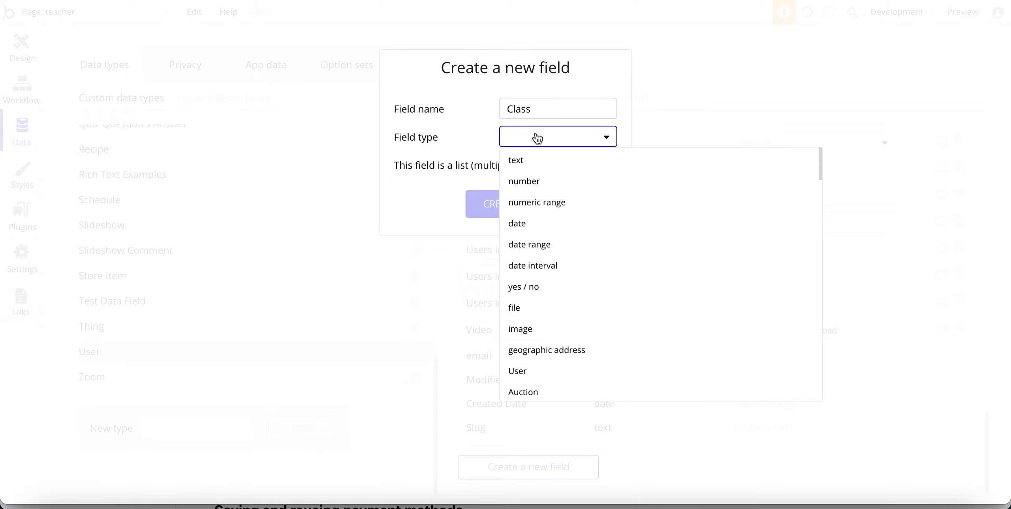
pyautogui.scroll(-2, 532, 250)
pyautogui.scroll(-4, 532, 250)
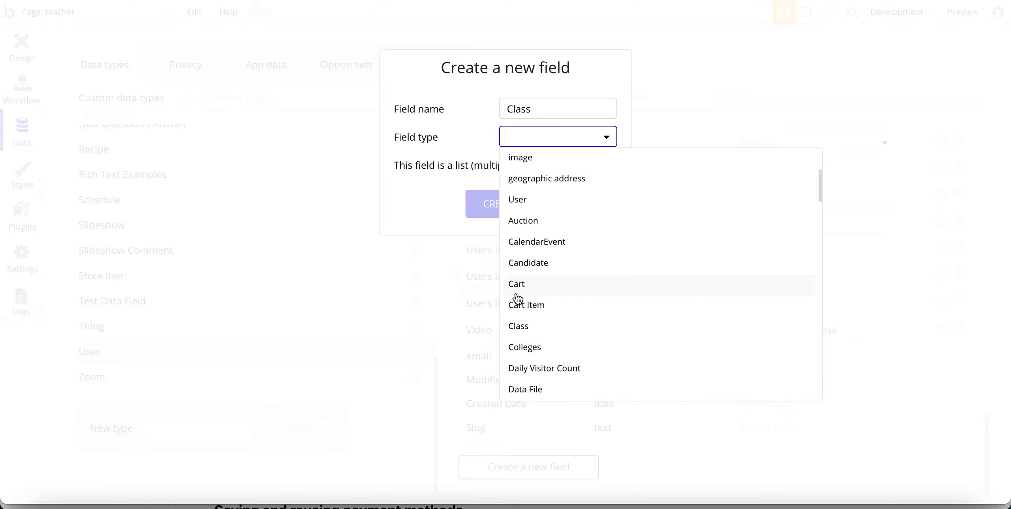
pyautogui.click(517, 325)
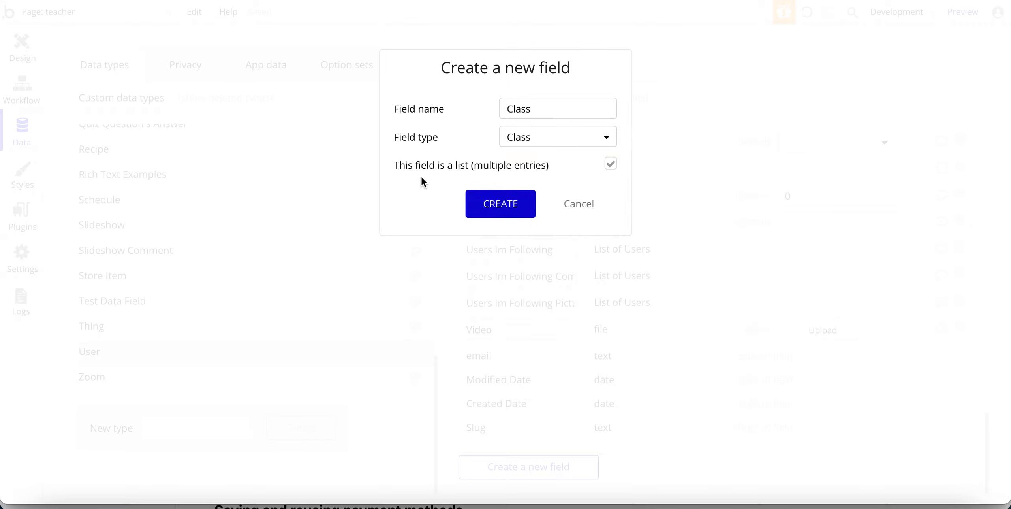
pyautogui.click(586, 208)
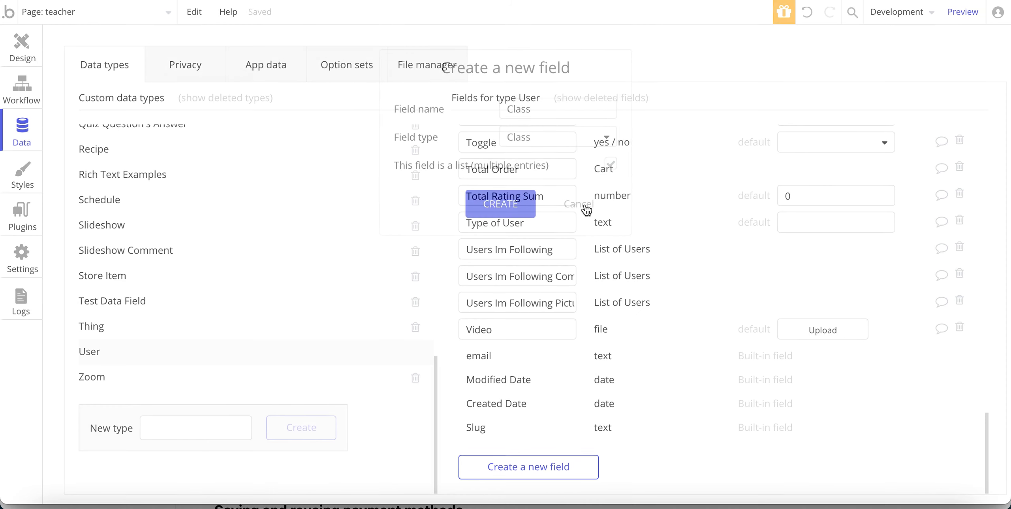
pyautogui.scroll(5, 529, 244)
pyautogui.scroll(10, 523, 245)
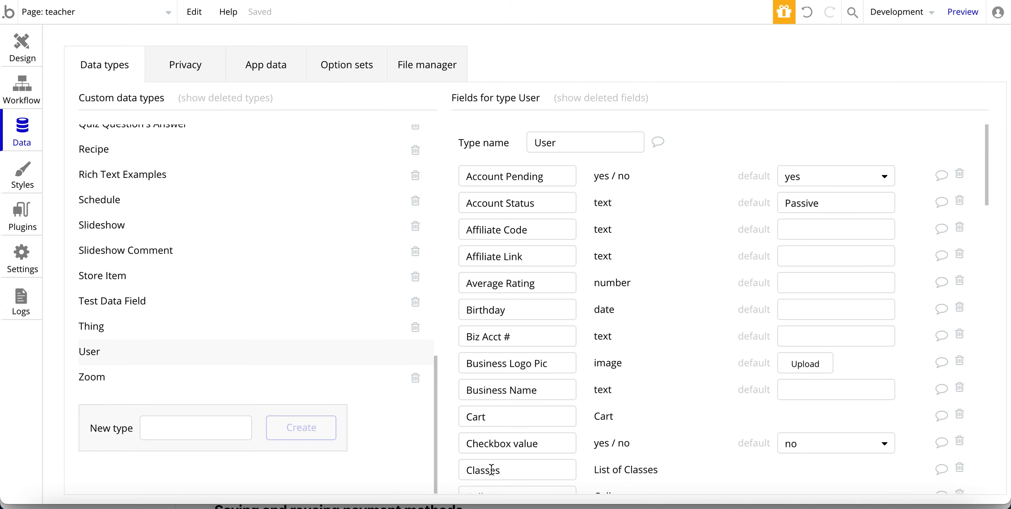
pyautogui.scroll(-4, 489, 468)
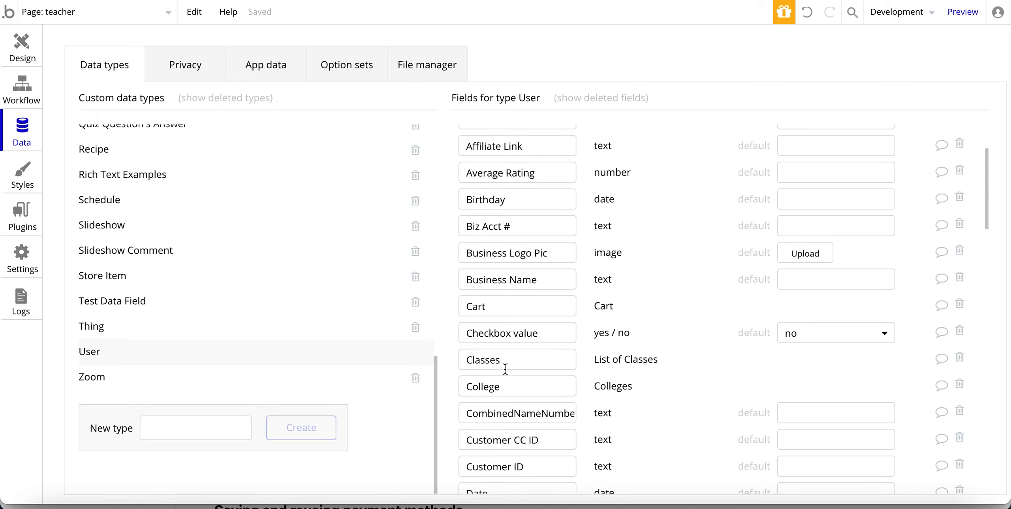
pyautogui.scroll(-1, 505, 368)
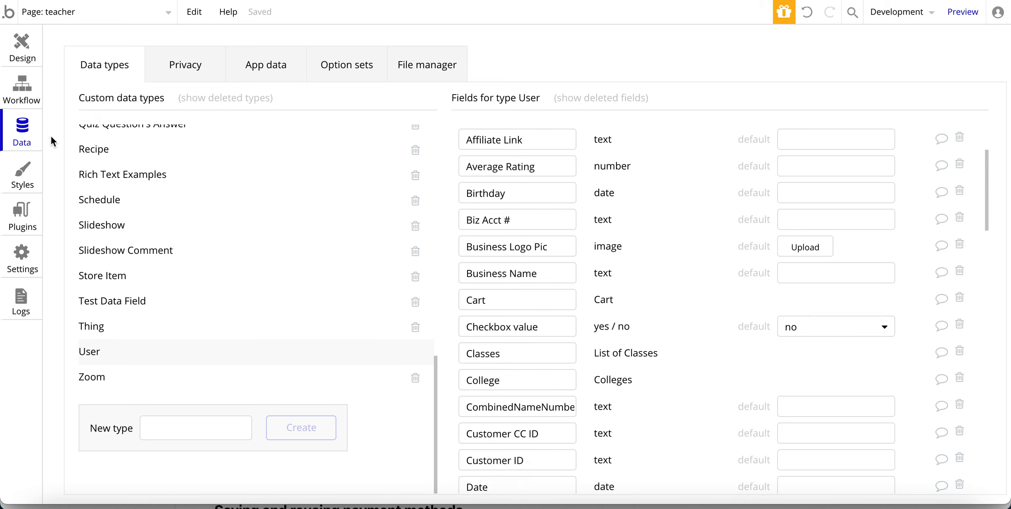
# Back in the design editor, select the teacher emails repeating group to inspect it.
pyautogui.click(22, 89)
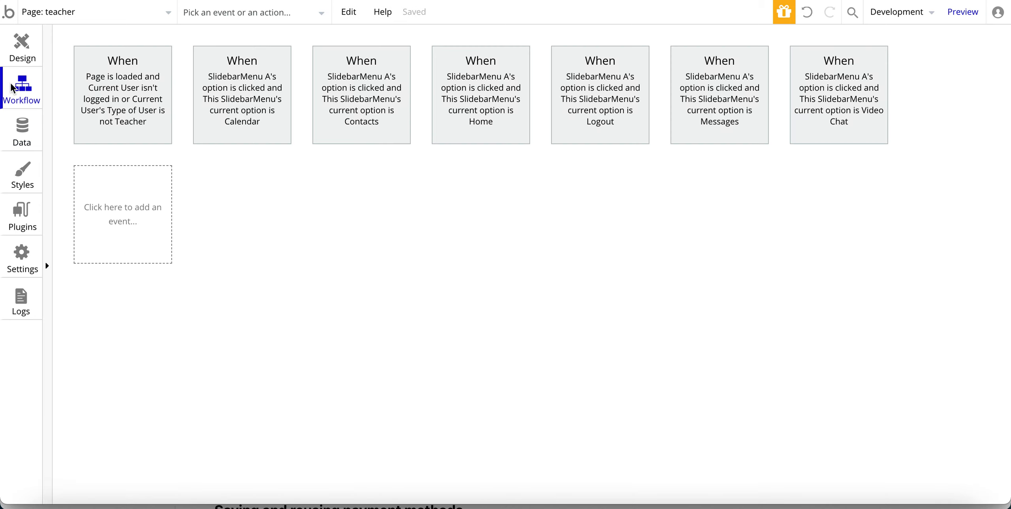
pyautogui.click(24, 49)
pyautogui.click(381, 246)
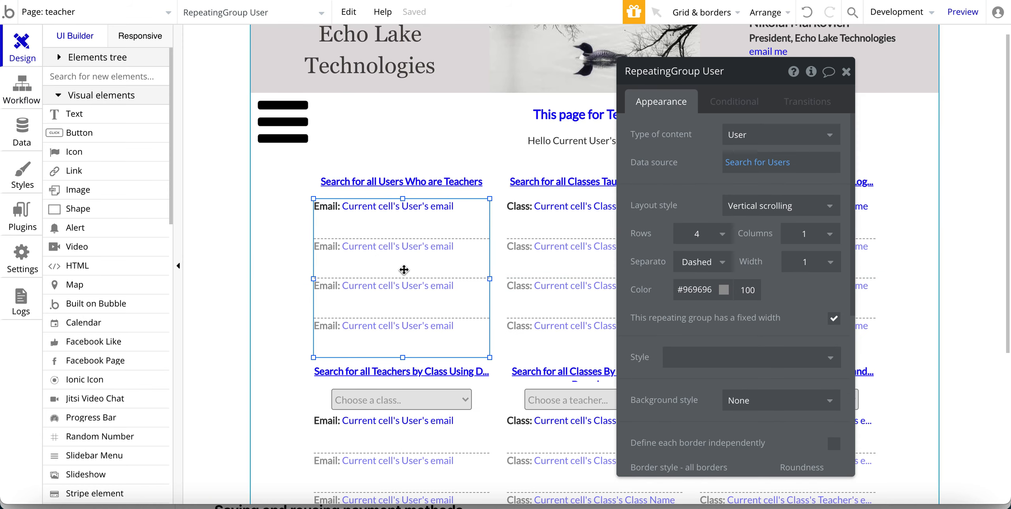
pyautogui.scroll(-1, 97, 336)
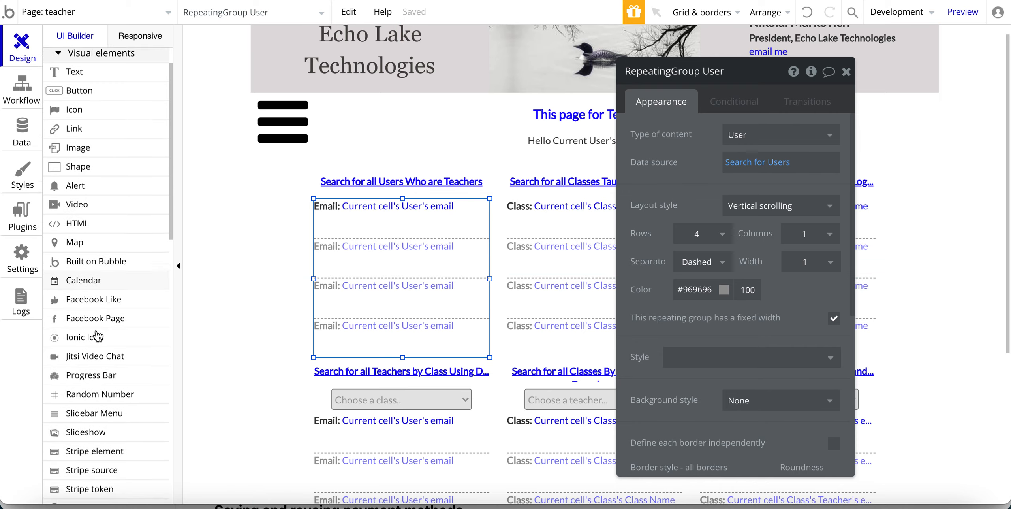
pyautogui.scroll(-1, 98, 336)
pyautogui.scroll(2, 97, 335)
pyautogui.scroll(-3, 87, 295)
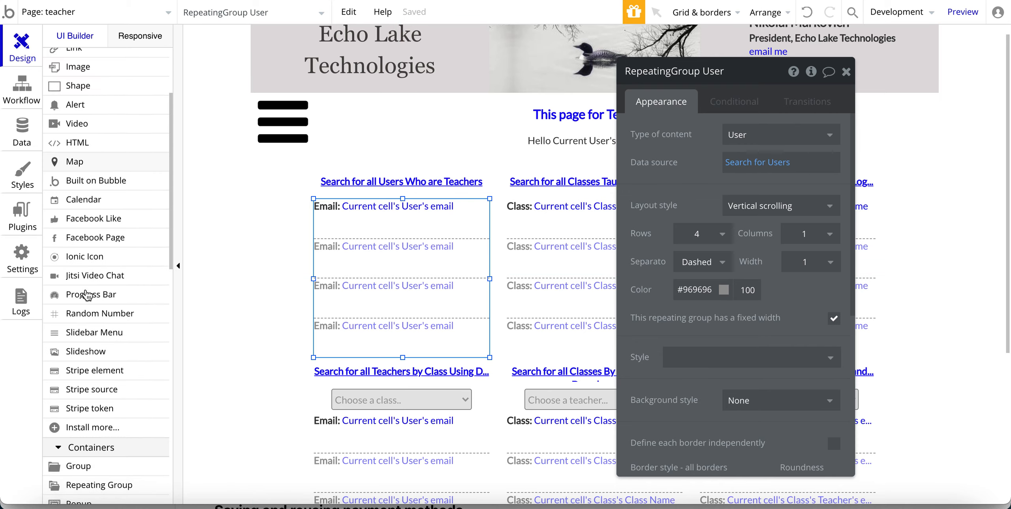
pyautogui.scroll(-4, 88, 295)
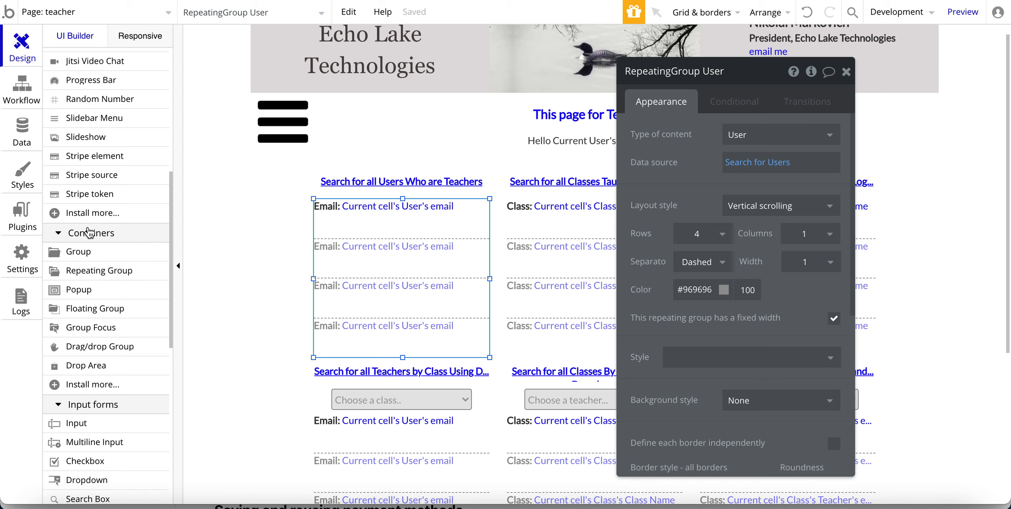
# Draw a new repeating group below the filtered lists, then delete it.
pyautogui.click(86, 276)
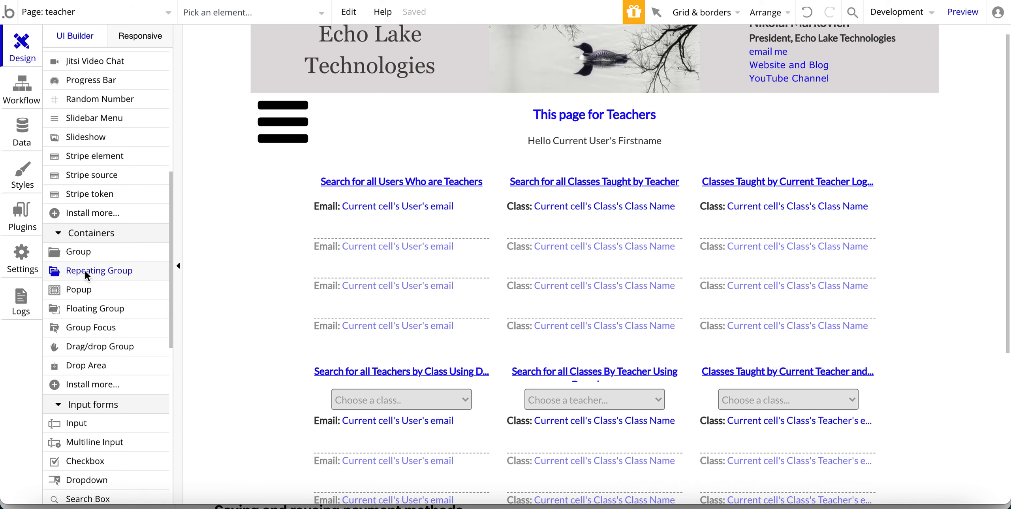
pyautogui.scroll(-3, 271, 375)
pyautogui.scroll(-3, 272, 375)
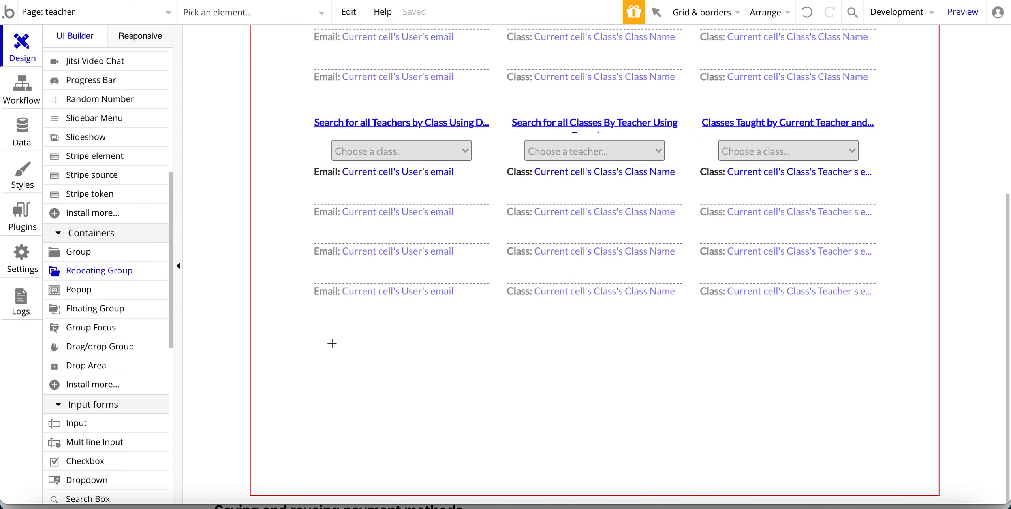
pyautogui.moveTo(327, 316)
pyautogui.mouseDown()
pyautogui.moveTo(354, 416)
pyautogui.moveTo(491, 462)
pyautogui.mouseUp()
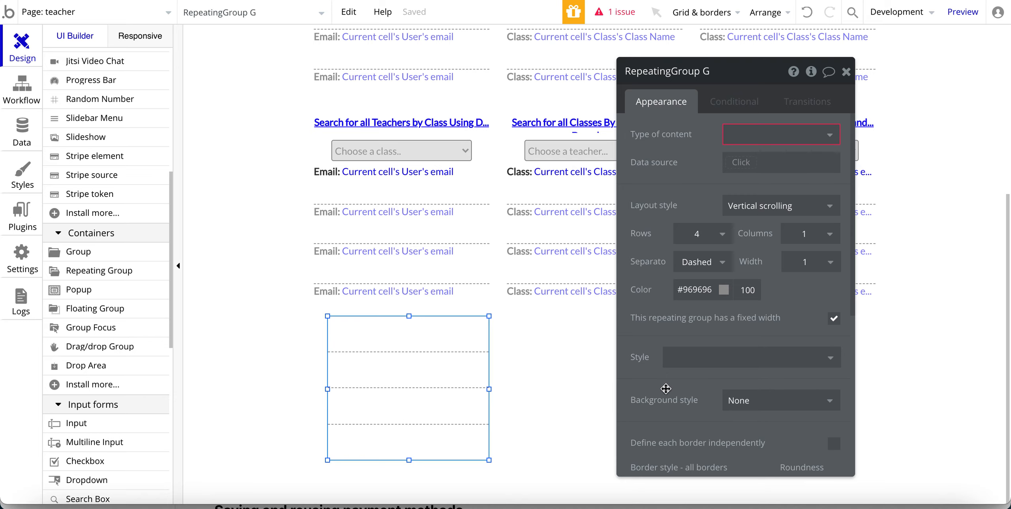
pyautogui.moveTo(407, 423); pyautogui.dragTo(407, 423)
pyautogui.press('Delete')
# Review the teacher list's Search for Users constraints, then show the User type's fields.
pyautogui.scroll(7, 388, 339)
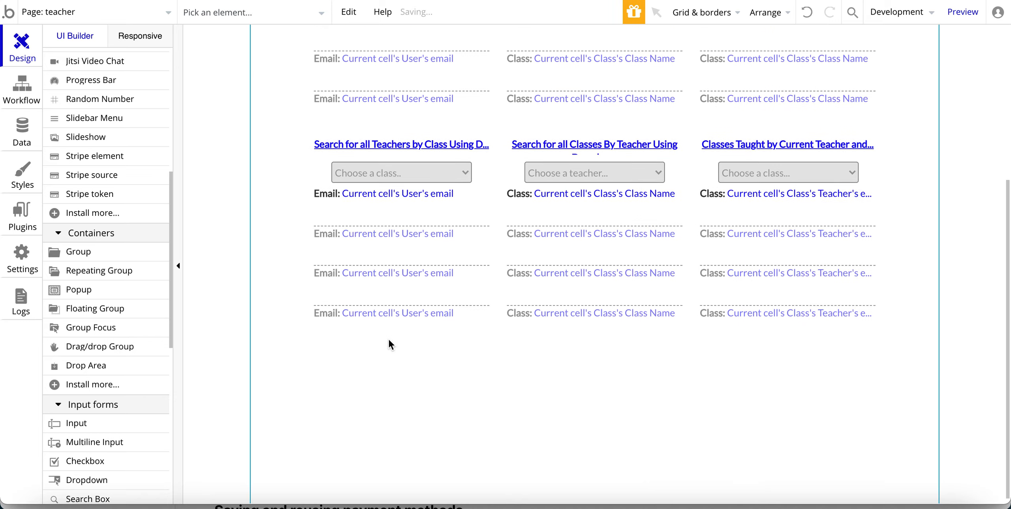
pyautogui.click(384, 295)
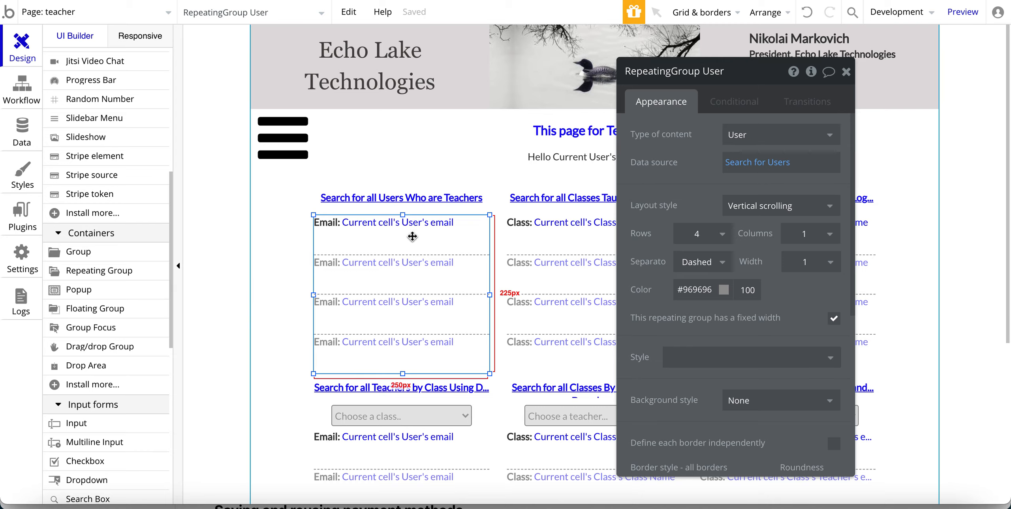
pyautogui.click(730, 164)
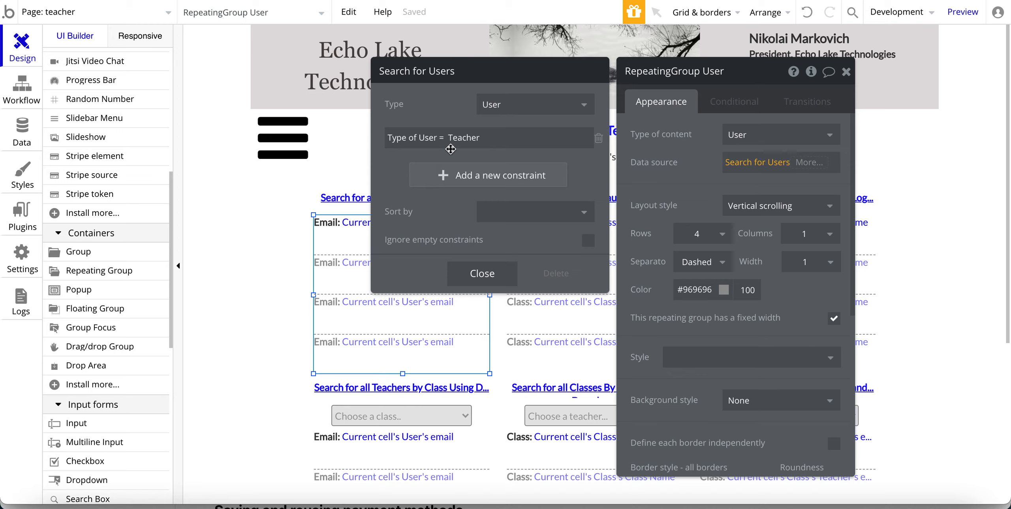
pyautogui.click(667, 164)
pyautogui.click(23, 140)
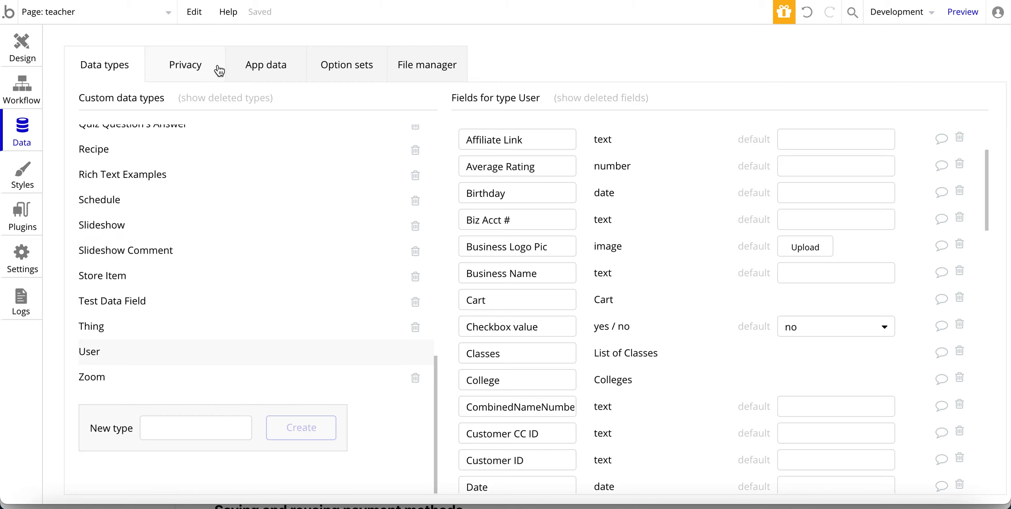
# In App data > All Users, open the teacher test user to check Type of User, then cancel.
pyautogui.click(276, 64)
pyautogui.scroll(-10, 347, 312)
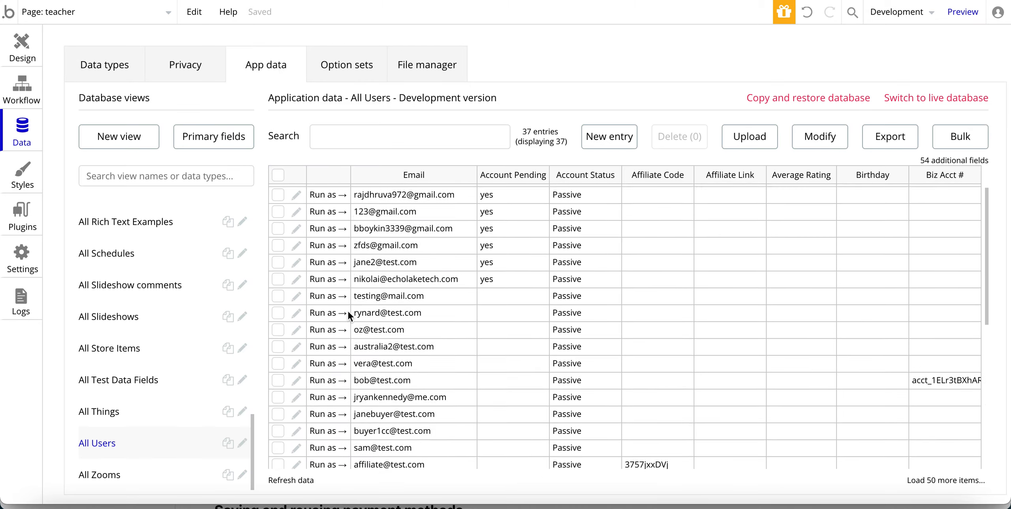
pyautogui.scroll(2, 428, 273)
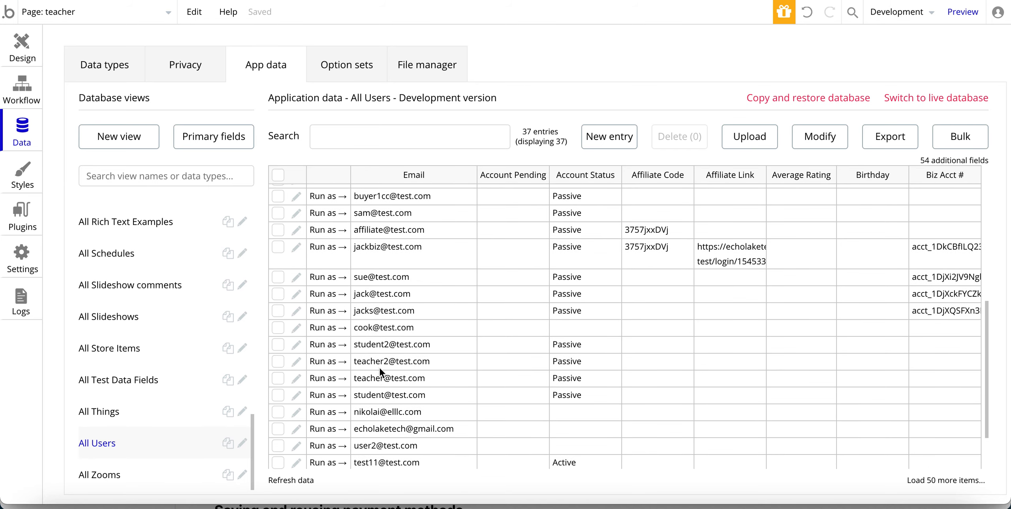
pyautogui.click(296, 379)
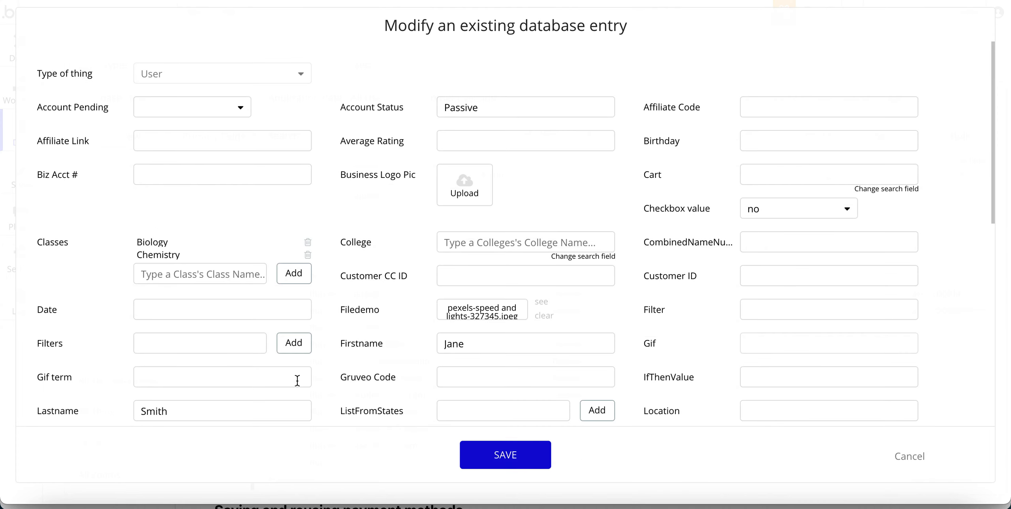
pyautogui.scroll(-6, 419, 305)
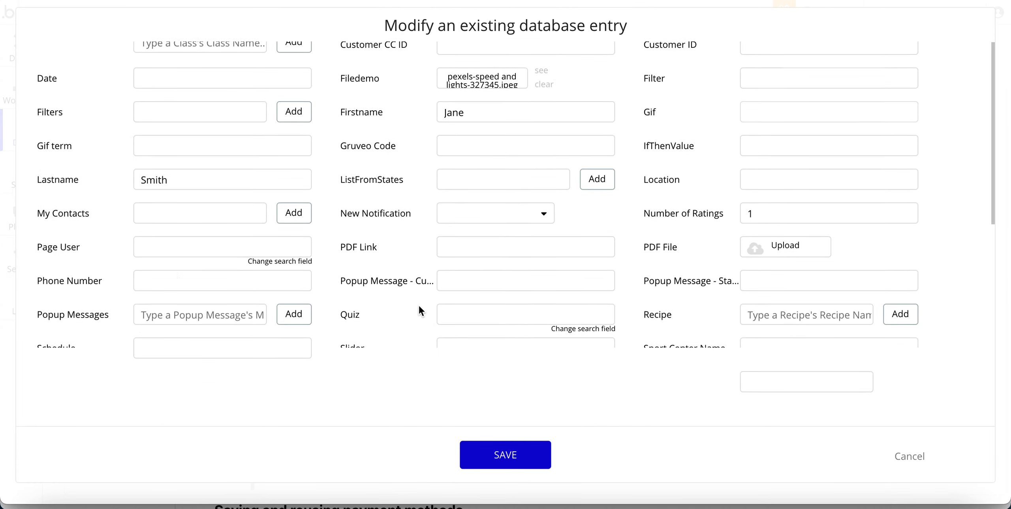
pyautogui.rightClick(461, 245)
pyautogui.click(484, 145)
pyautogui.scroll(-5, 469, 201)
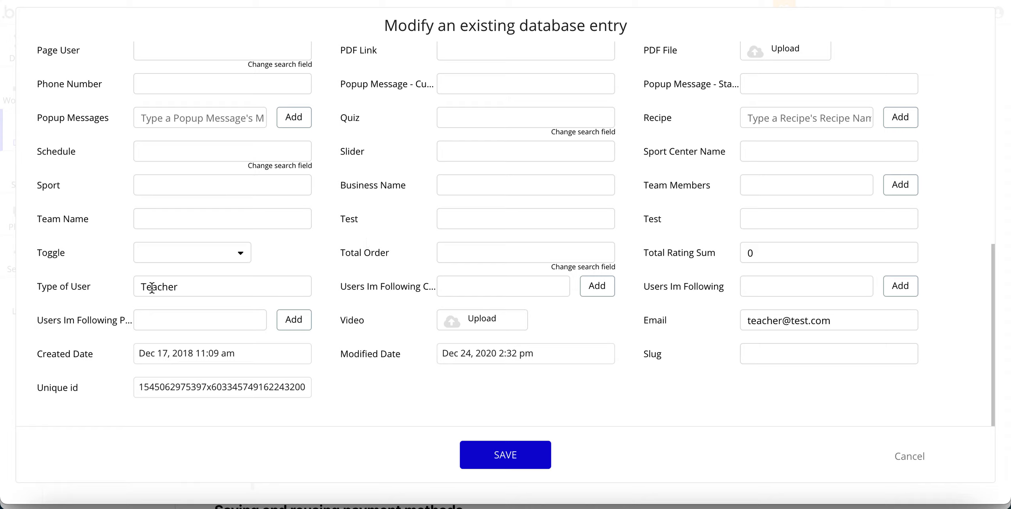
pyautogui.click(907, 458)
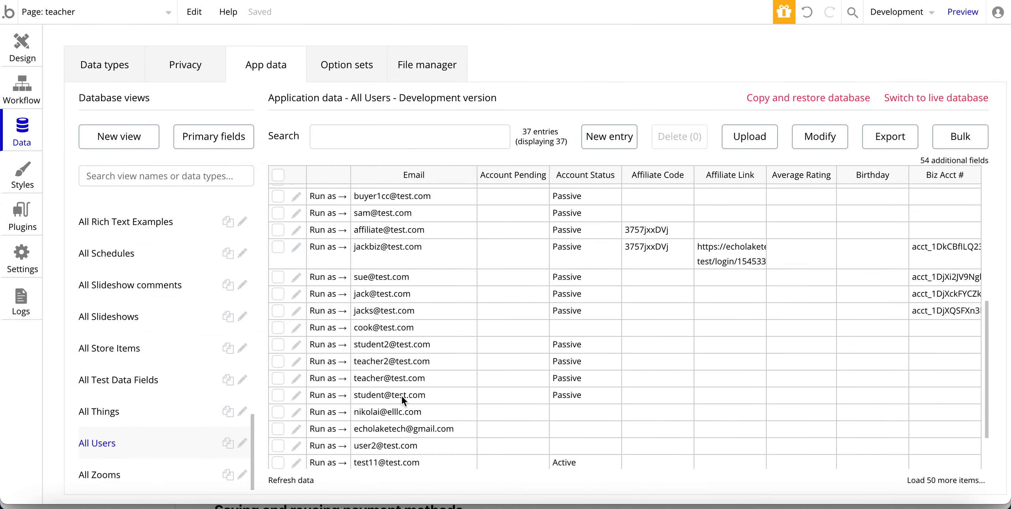
# Check a second user's Type of User, cancel, and return to the Design tab.
pyautogui.click(297, 429)
pyautogui.scroll(-8, 146, 385)
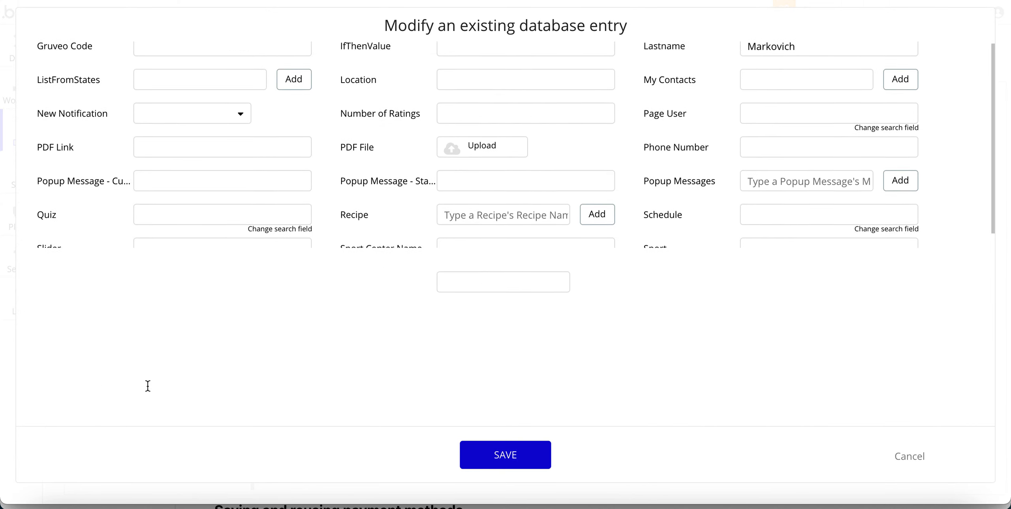
pyautogui.scroll(-2, 148, 385)
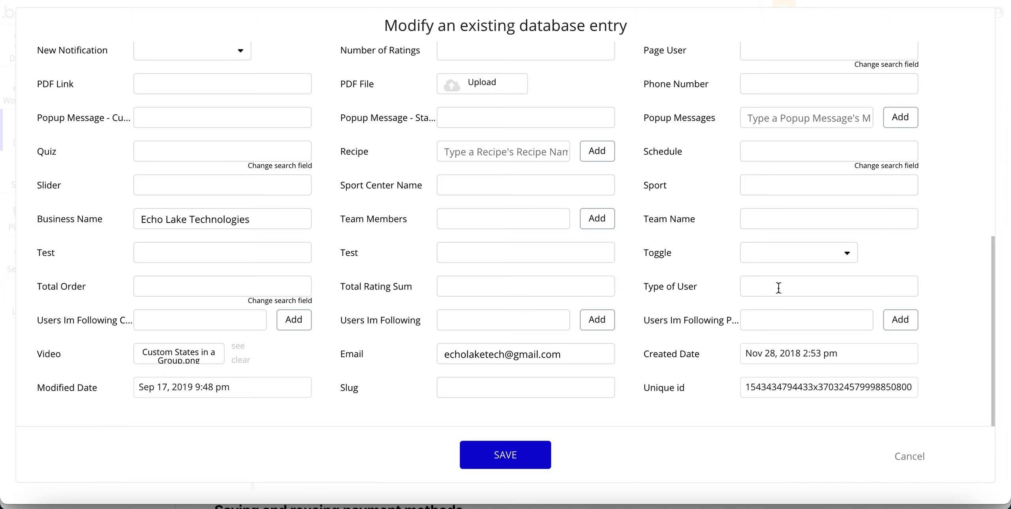
pyautogui.click(915, 455)
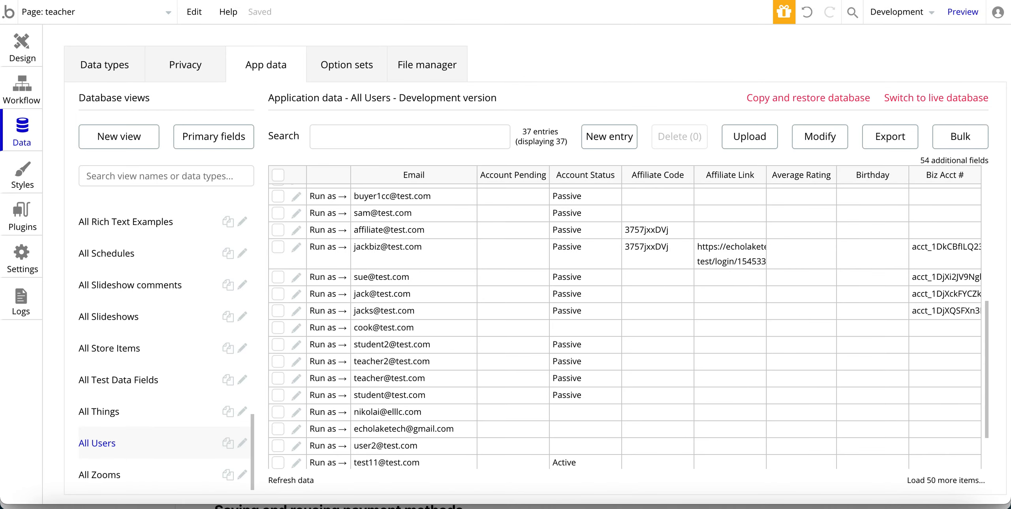
pyautogui.click(22, 44)
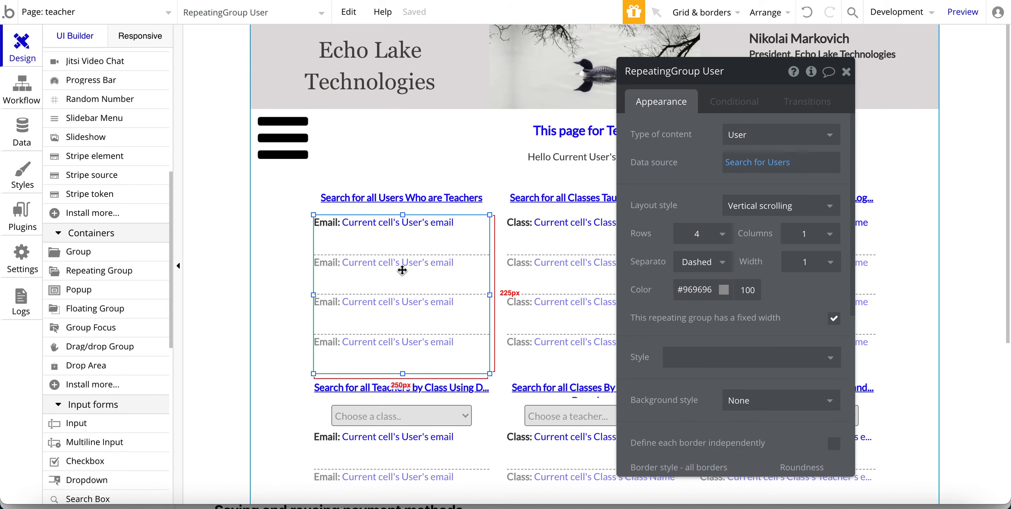
# Add a new constraint row to the teacher list's Search for Users.
pyautogui.click(757, 162)
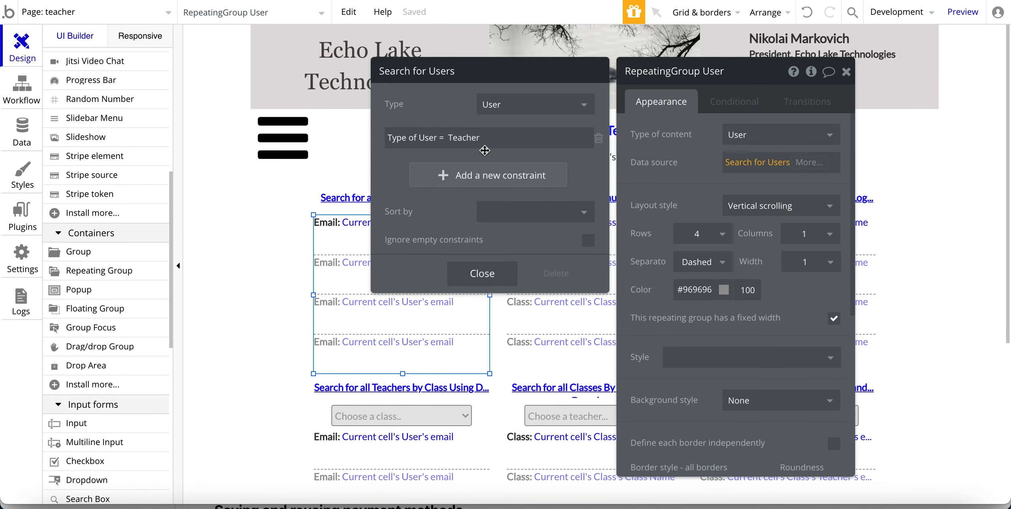
pyautogui.click(467, 139)
pyautogui.click(399, 167)
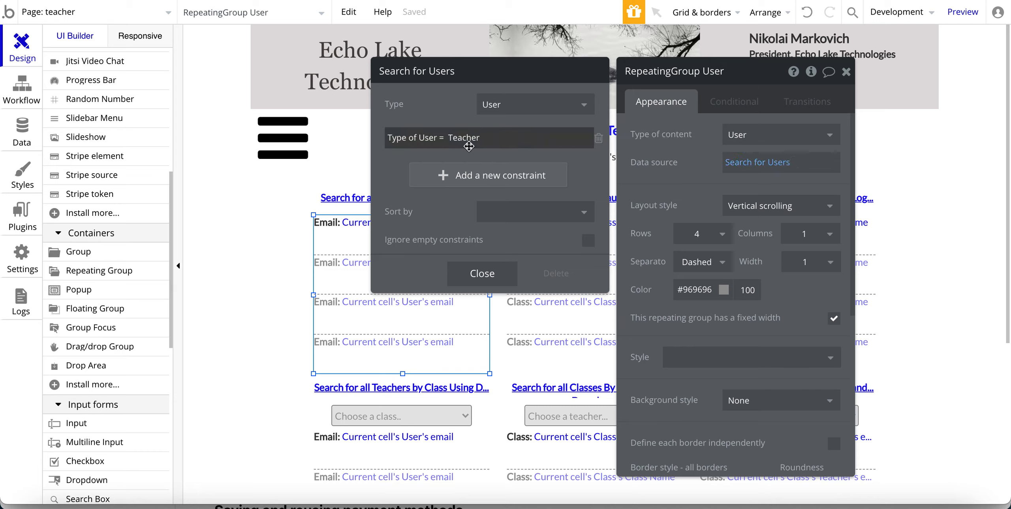
pyautogui.click(446, 179)
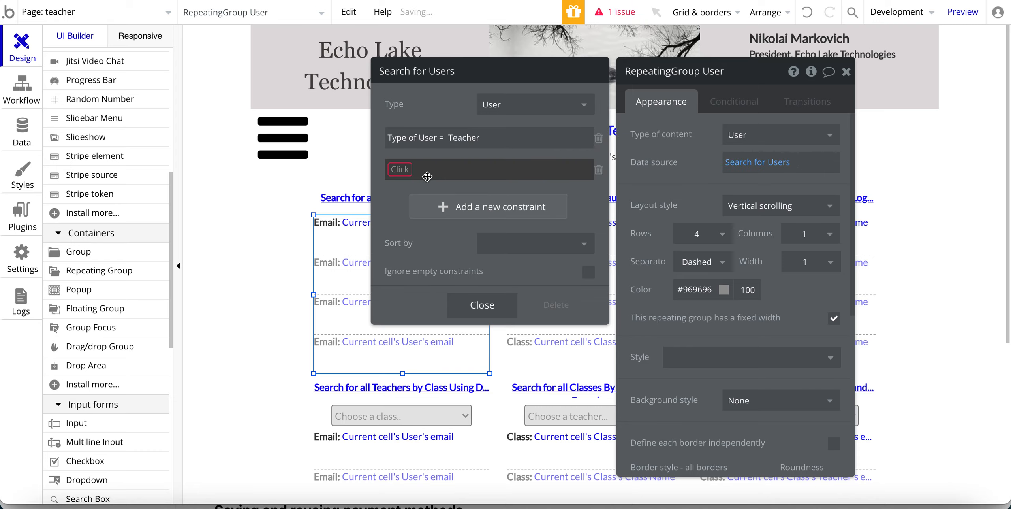
pyautogui.scroll(-12, 413, 312)
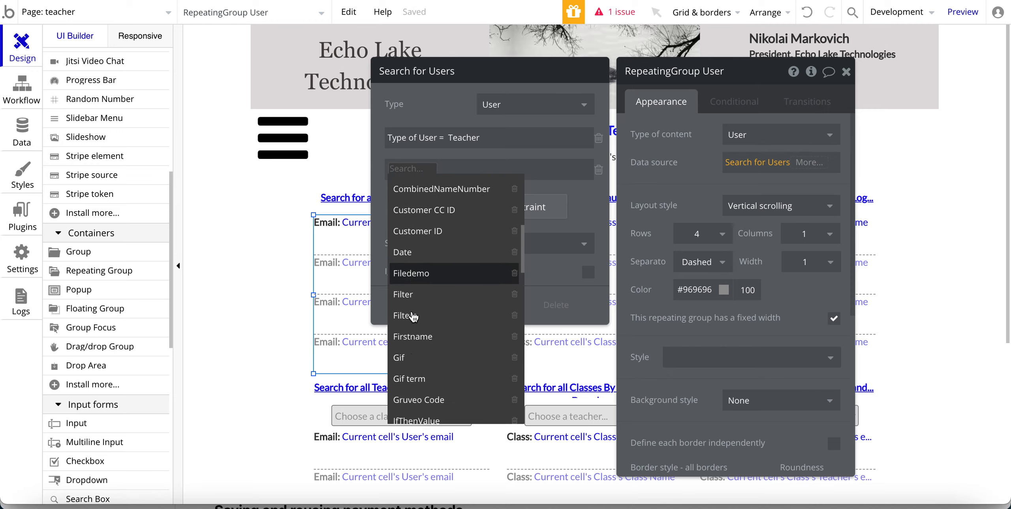
pyautogui.scroll(-10, 413, 314)
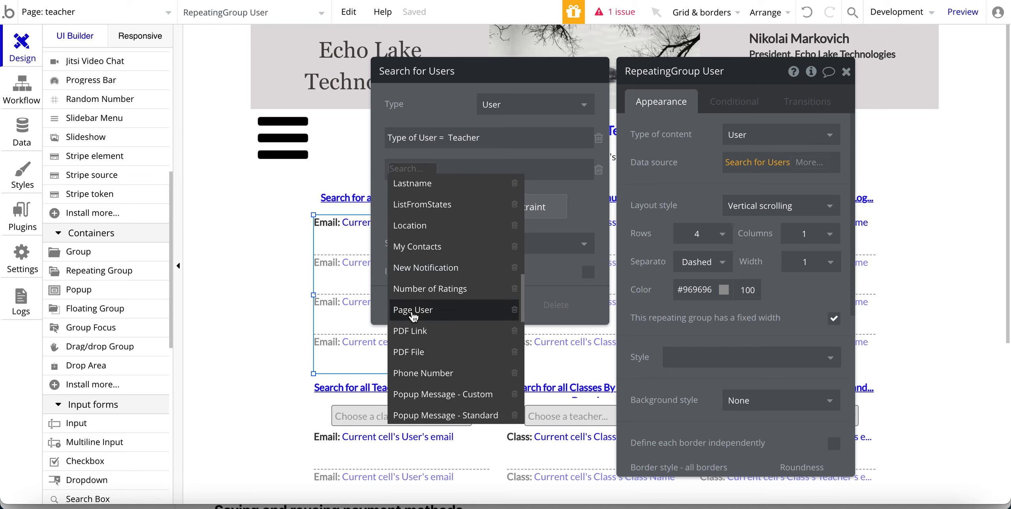
pyautogui.scroll(-8, 412, 315)
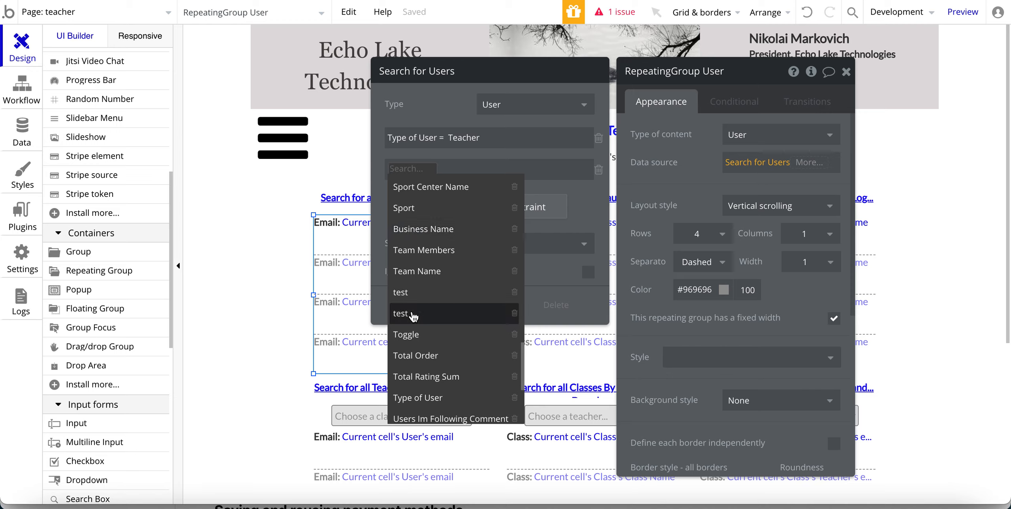
# Set the new constraint to Type of User = and browse the dynamic value sources.
pyautogui.click(407, 398)
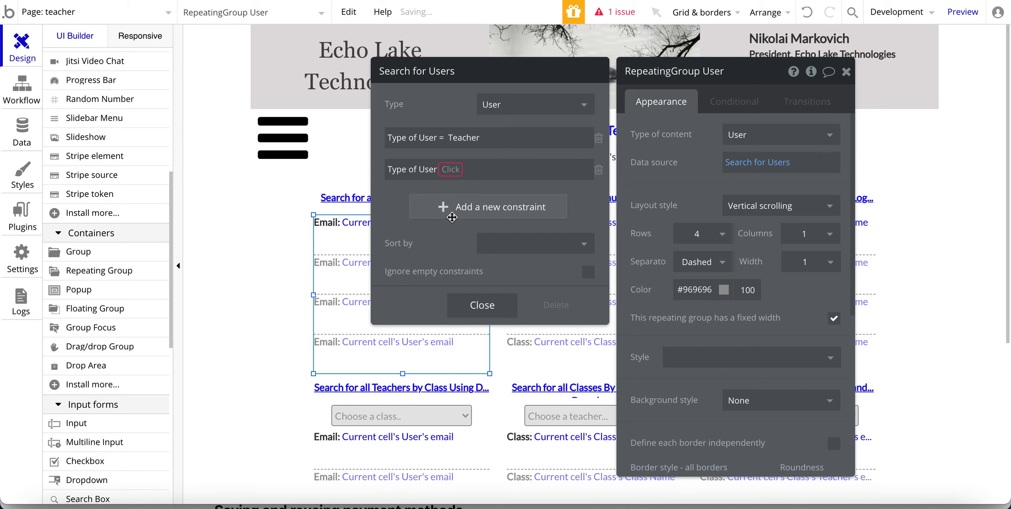
pyautogui.click(448, 180)
pyautogui.click(448, 190)
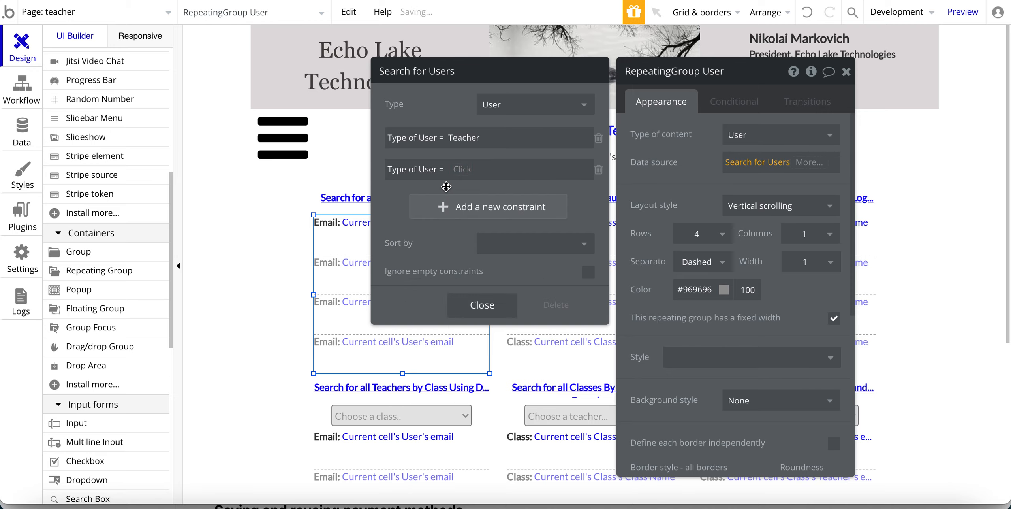
pyautogui.click(453, 171)
pyautogui.click(462, 169)
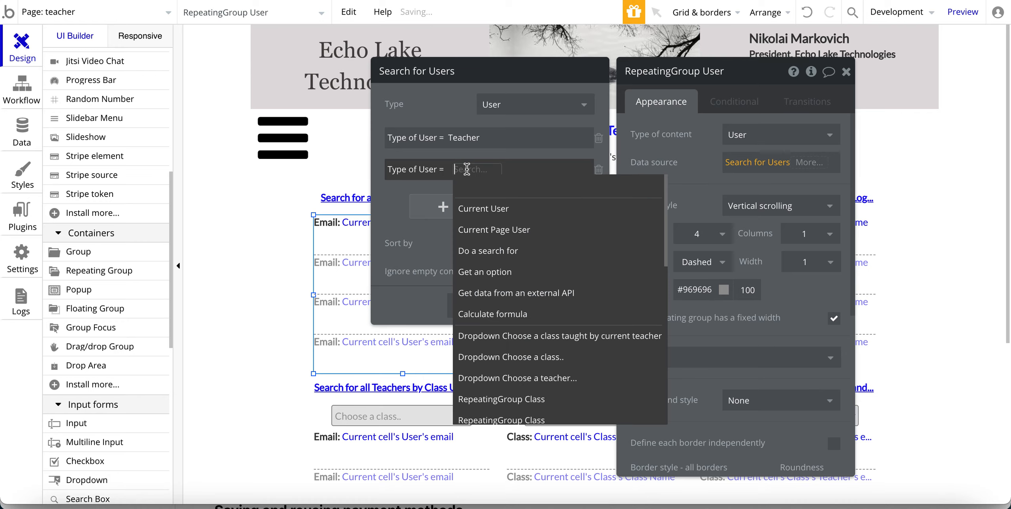
pyautogui.click(400, 195)
pyautogui.click(462, 173)
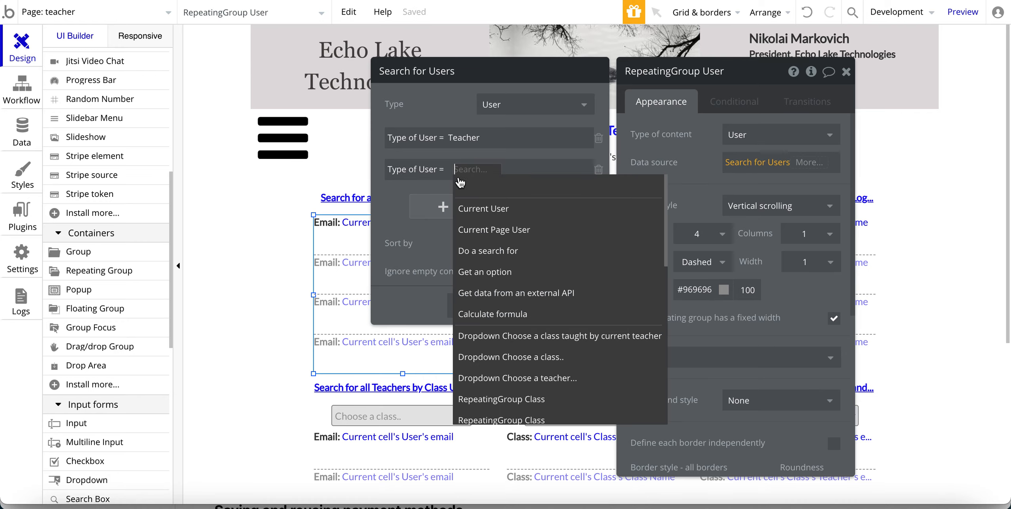
pyautogui.click(378, 211)
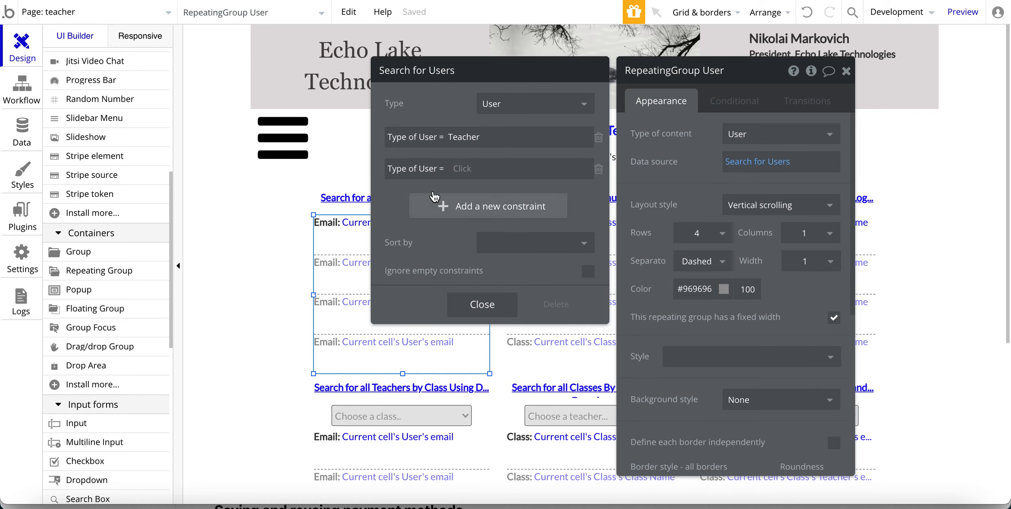
# Leave the second constraint's value empty and select Teacher in the first constraint.
pyautogui.click(464, 171)
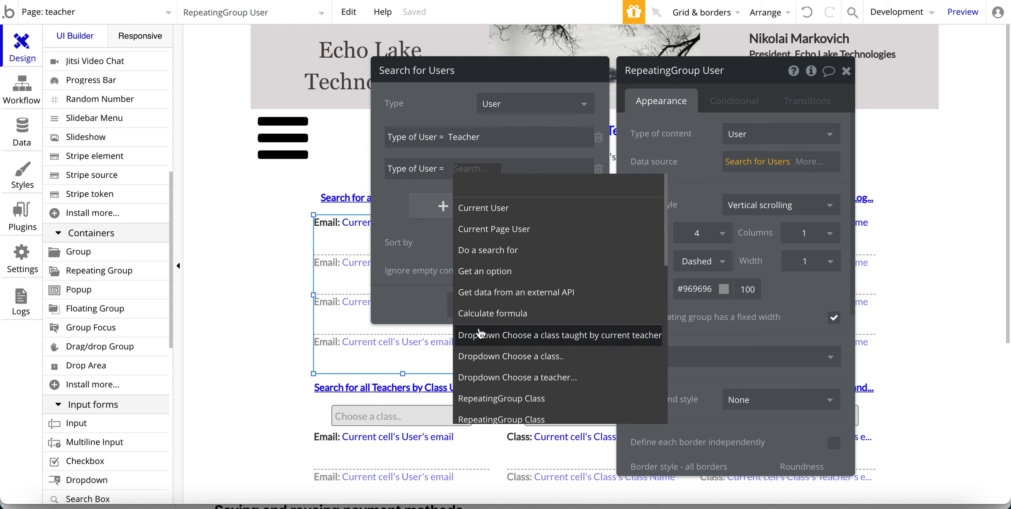
pyautogui.scroll(-1, 494, 308)
pyautogui.scroll(1, 494, 308)
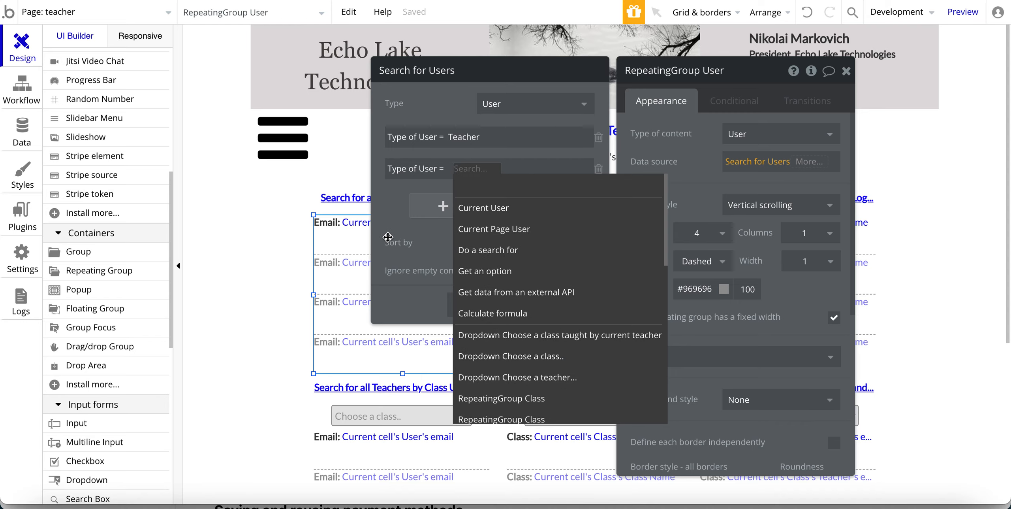
pyautogui.click(447, 175)
pyautogui.doubleClick(456, 138)
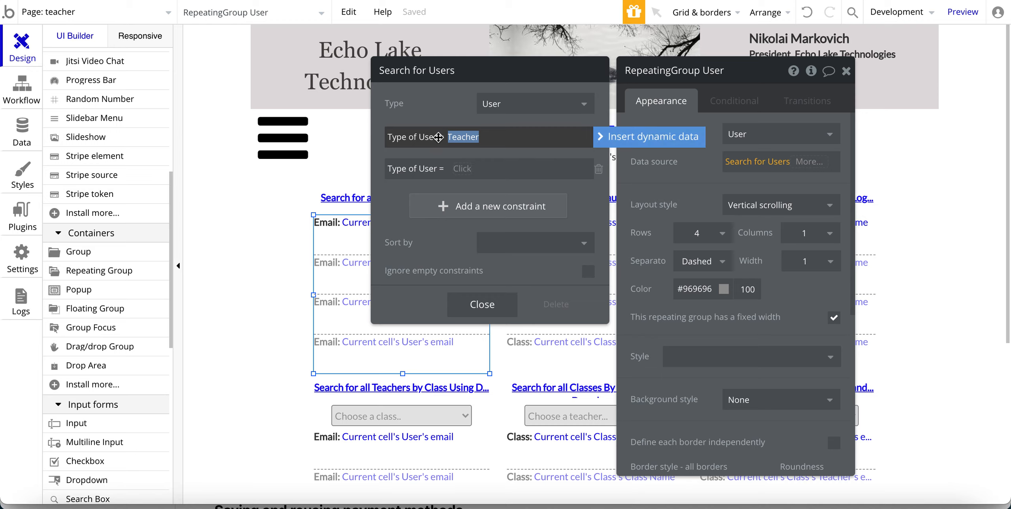
# Try entering Teacher (typed as 'Tracher') as the second Type of User constraint's value.
pyautogui.click(452, 137)
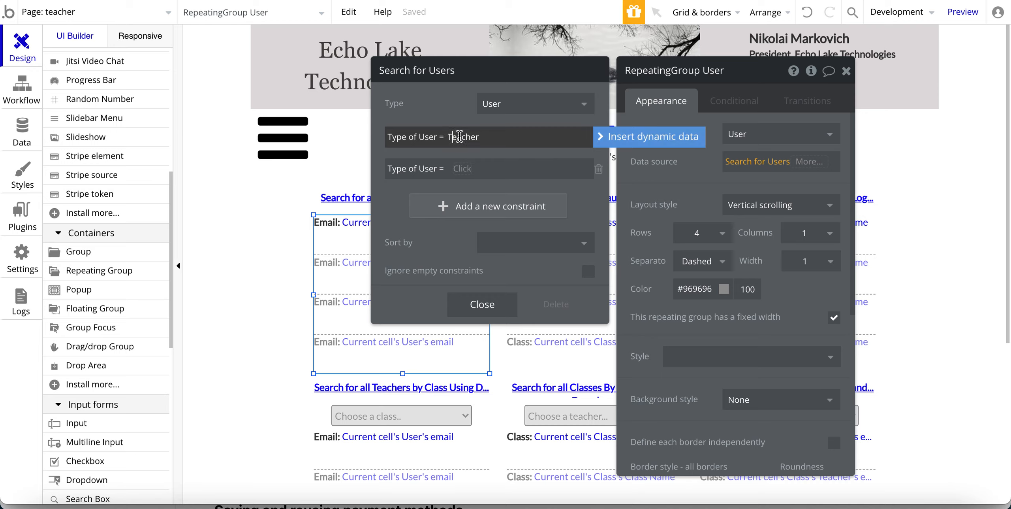
pyautogui.click(449, 168)
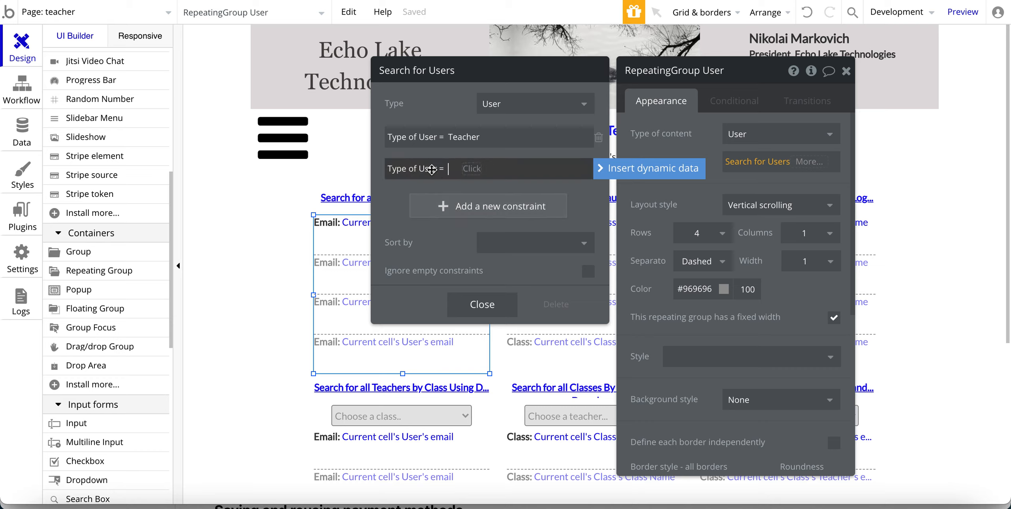
pyautogui.click(397, 199)
pyautogui.click(448, 169)
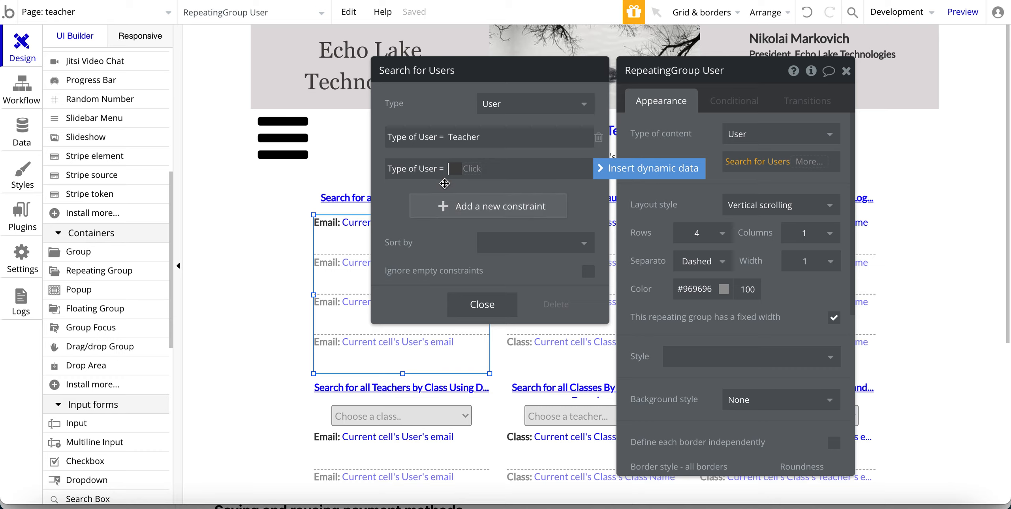
pyautogui.press('BackSpace')
pyautogui.write('Tra')
pyautogui.write('cher')
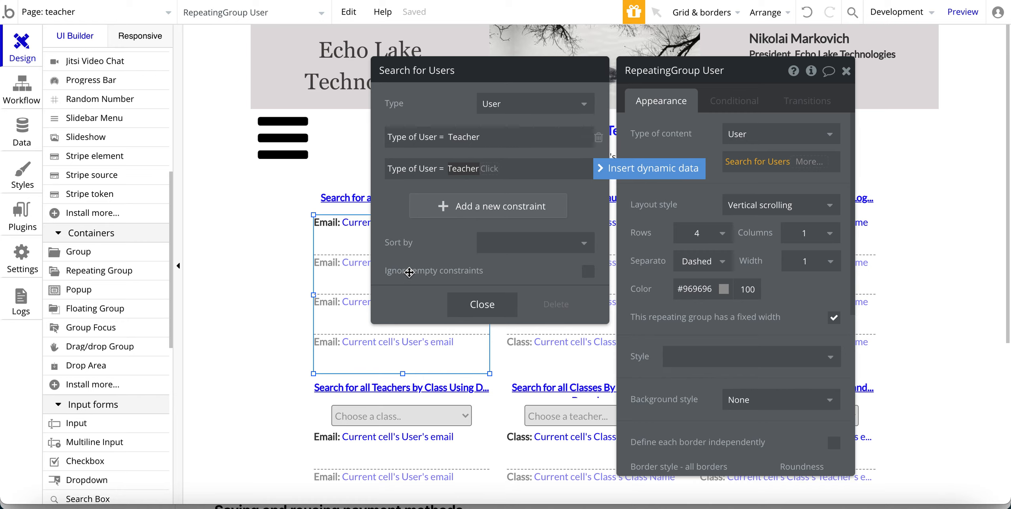
pyautogui.click(398, 207)
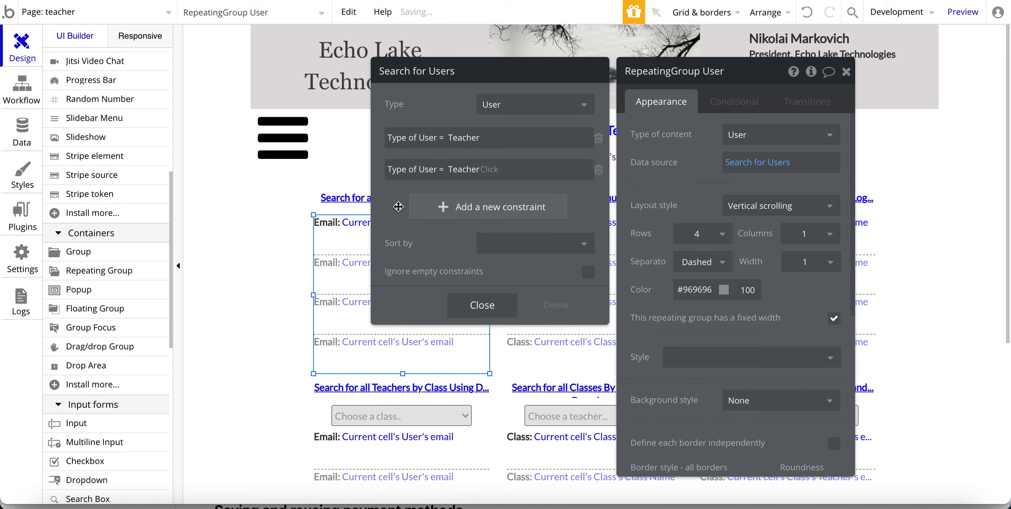
pyautogui.click(490, 169)
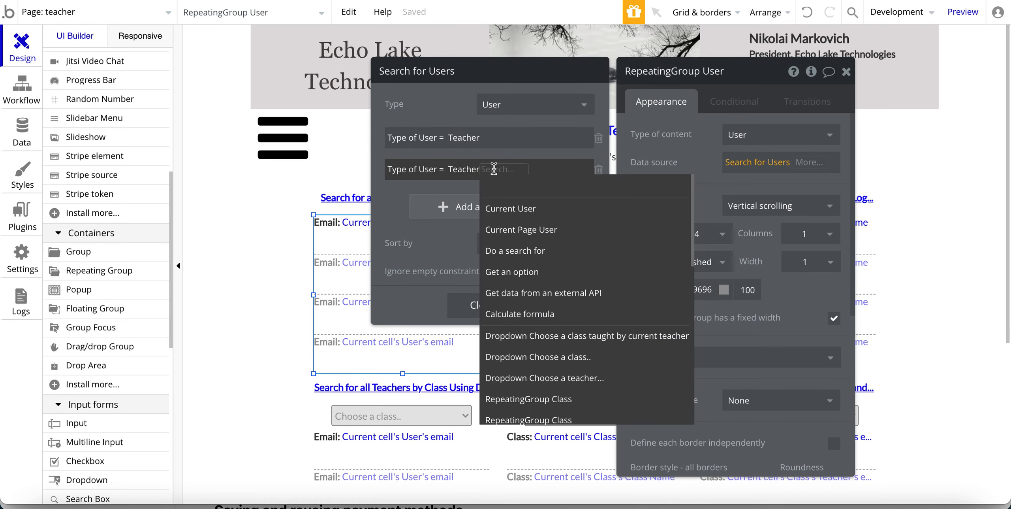
pyautogui.click(468, 169)
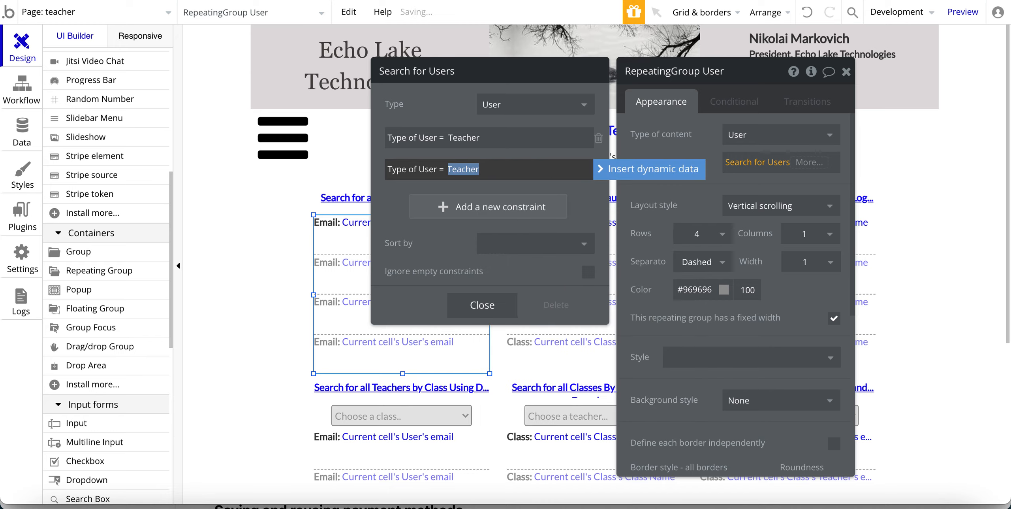
pyautogui.click(398, 207)
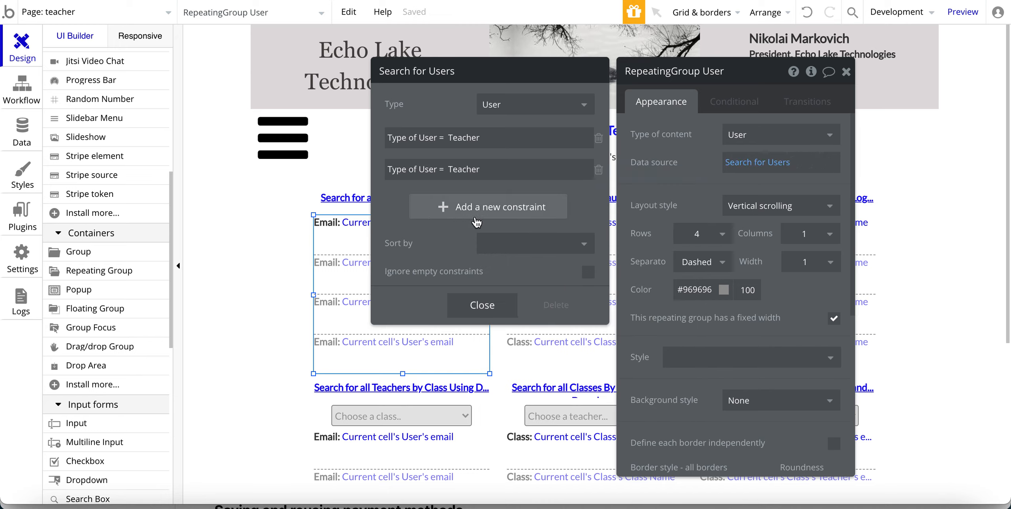
pyautogui.click(473, 169)
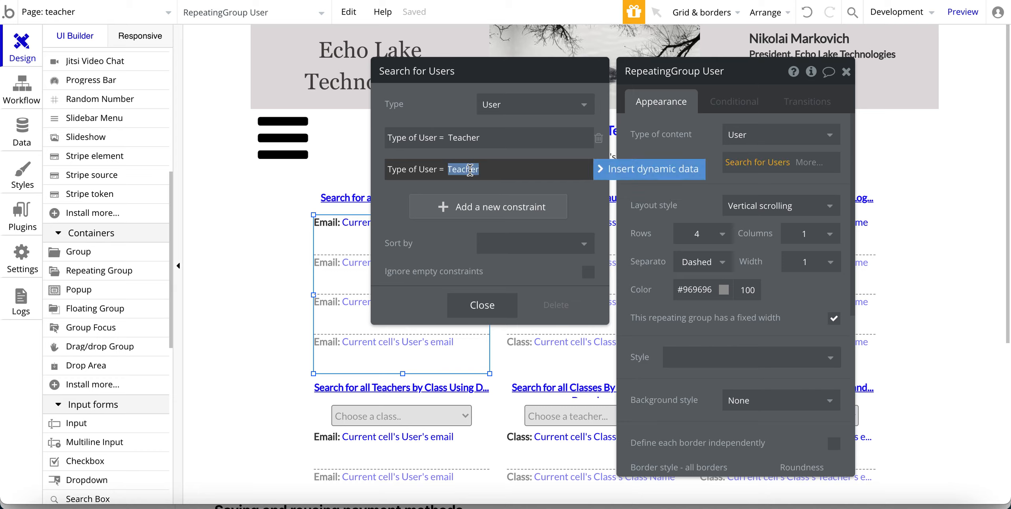
pyautogui.press('BackSpace')
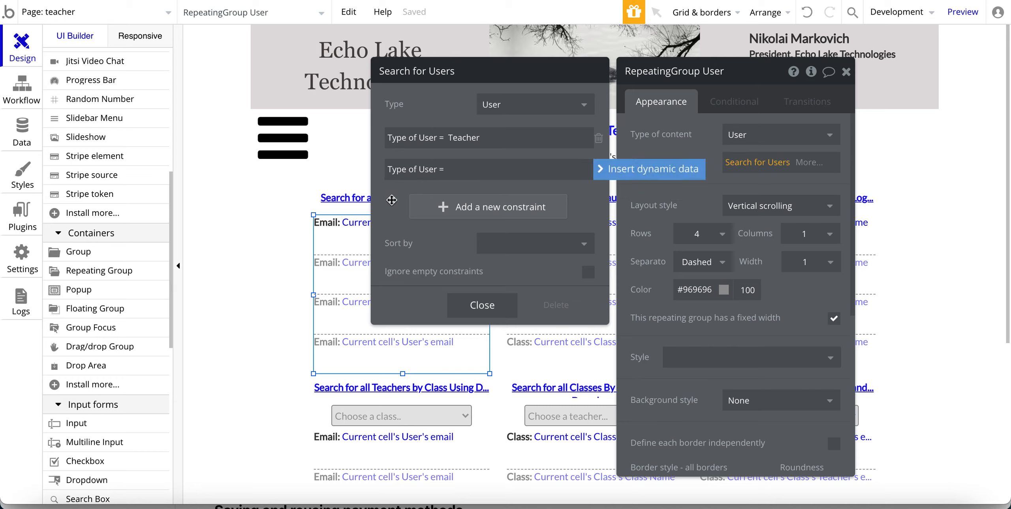
# Retype Teacher in the second constraint, then delete that duplicate constraint and close the search.
pyautogui.click(604, 169)
pyautogui.write('Teacher')
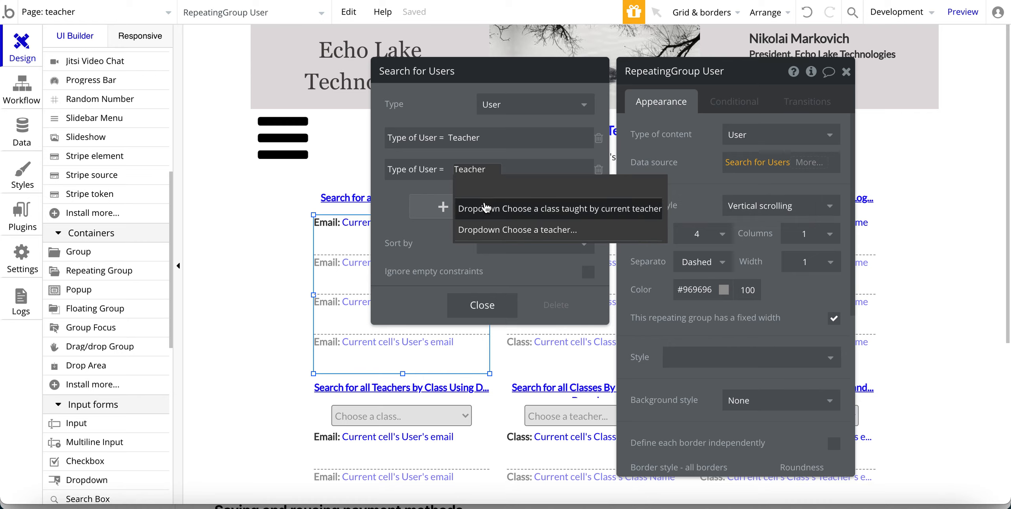
pyautogui.click(399, 215)
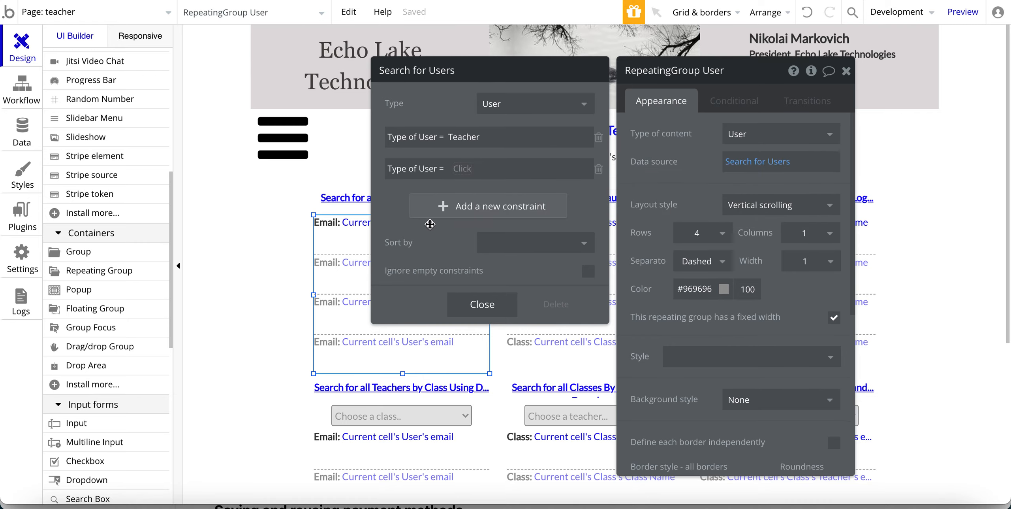
pyautogui.click(450, 170)
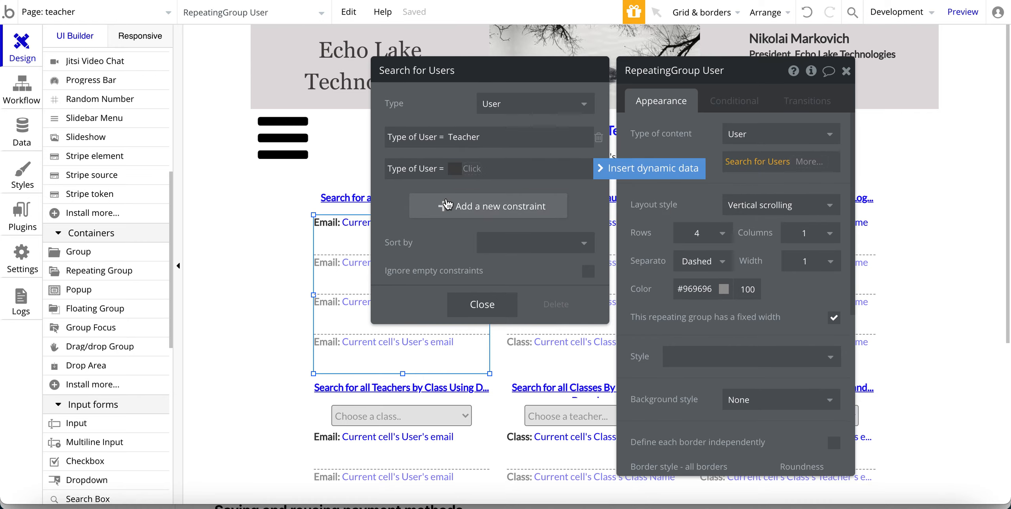
pyautogui.write('Teacher')
pyautogui.click(500, 169)
pyautogui.click(499, 169)
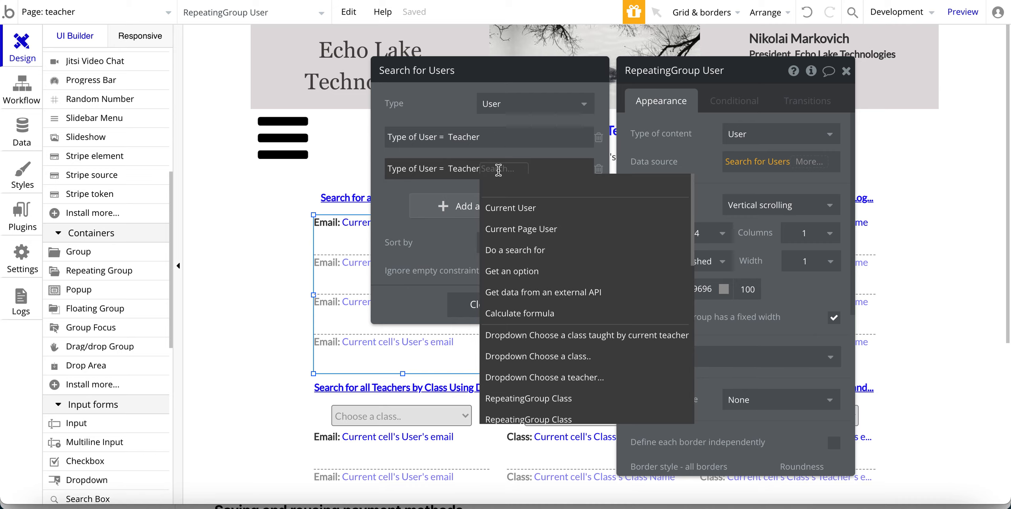
pyautogui.click(391, 222)
pyautogui.click(490, 169)
pyautogui.click(490, 169)
pyautogui.click(405, 234)
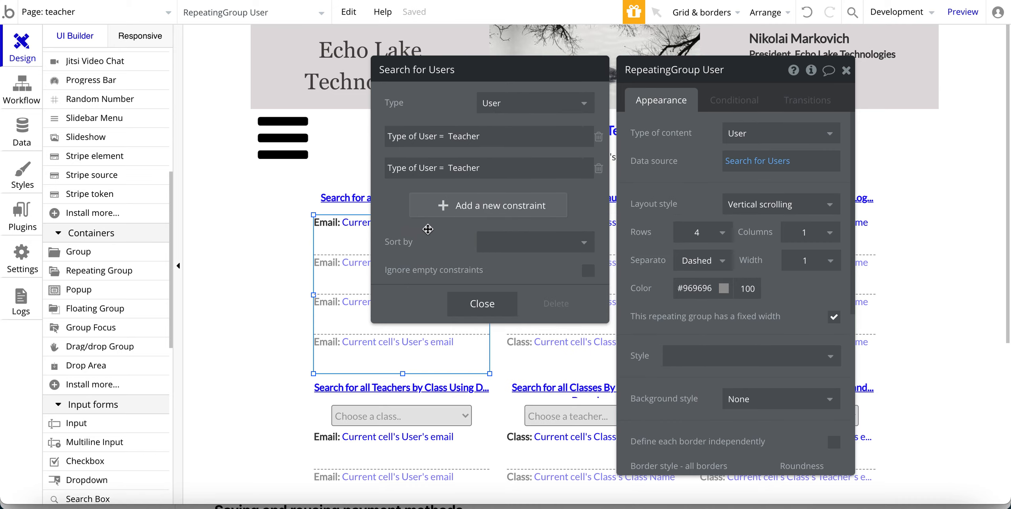
pyautogui.click(599, 168)
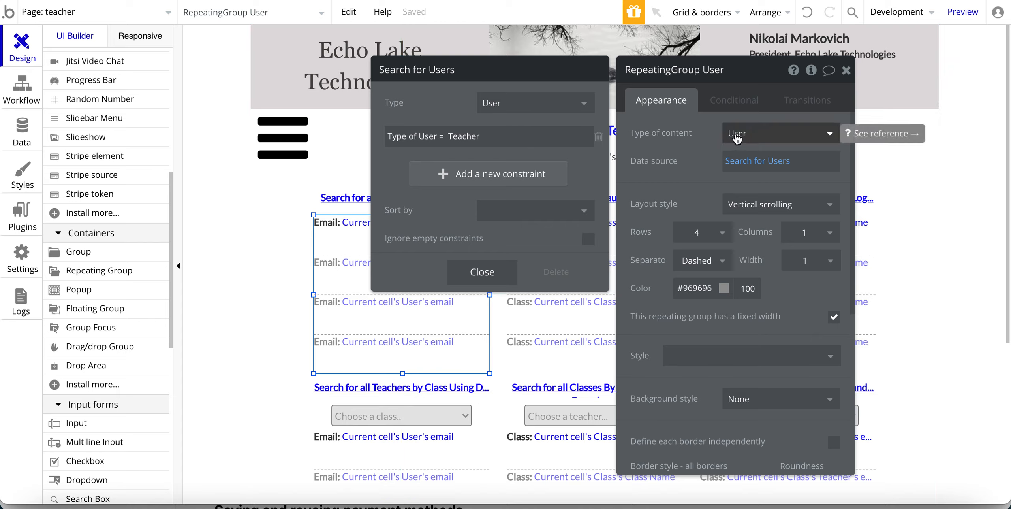
pyautogui.click(731, 161)
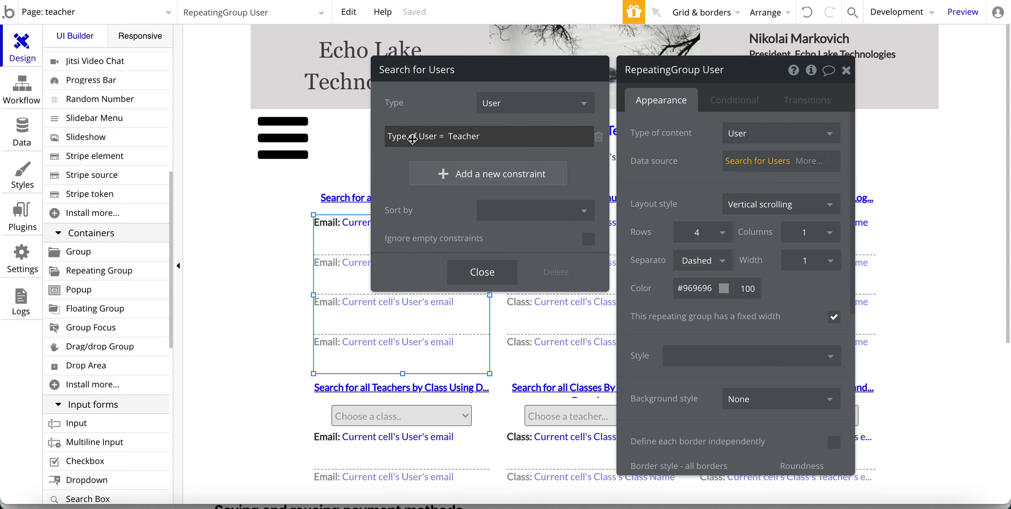
# Close the user search editor and select the Text Teacher Email element in the first cell.
pyautogui.click(667, 183)
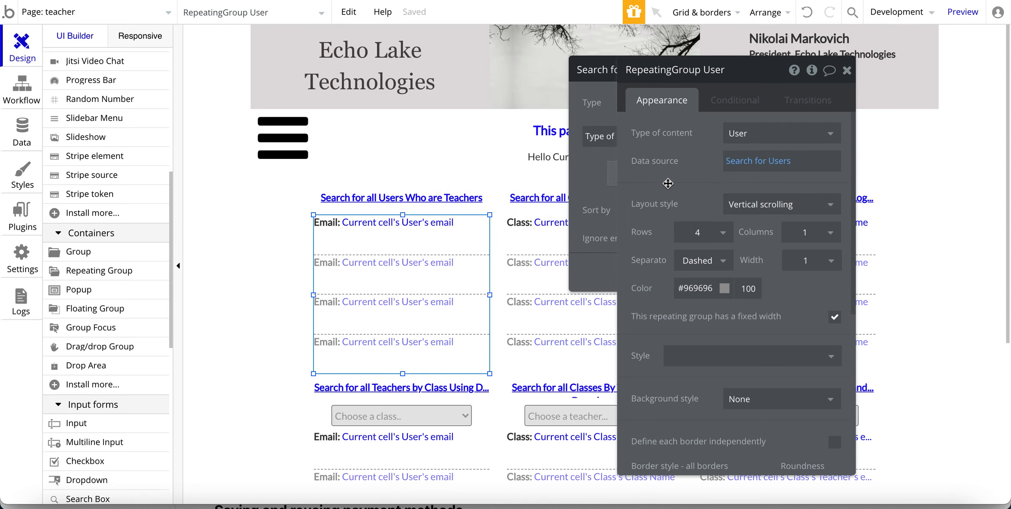
pyautogui.click(390, 334)
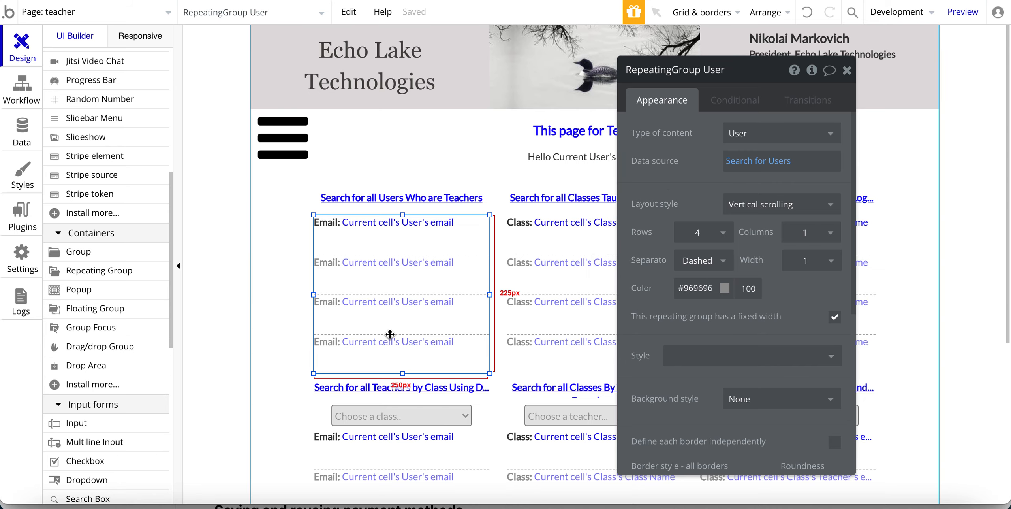
pyautogui.click(375, 228)
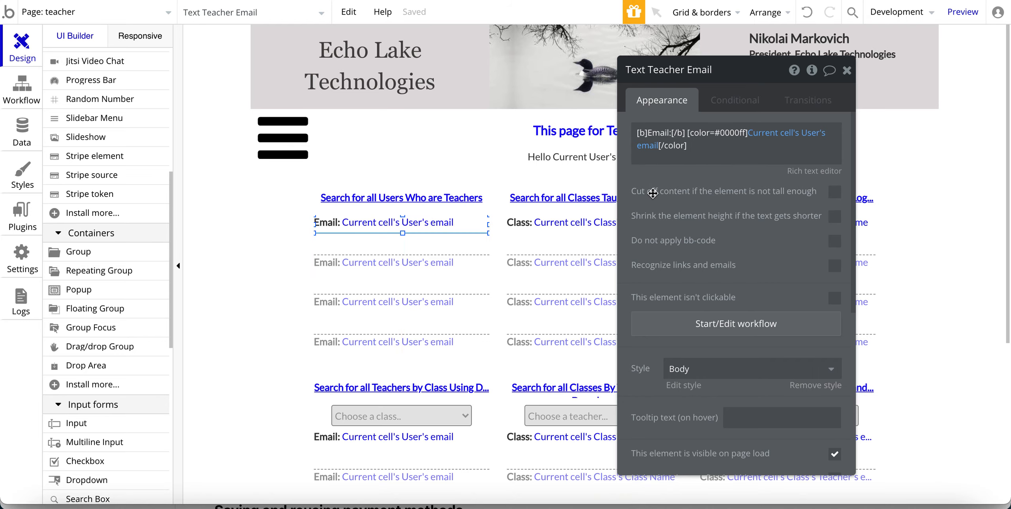
pyautogui.click(710, 158)
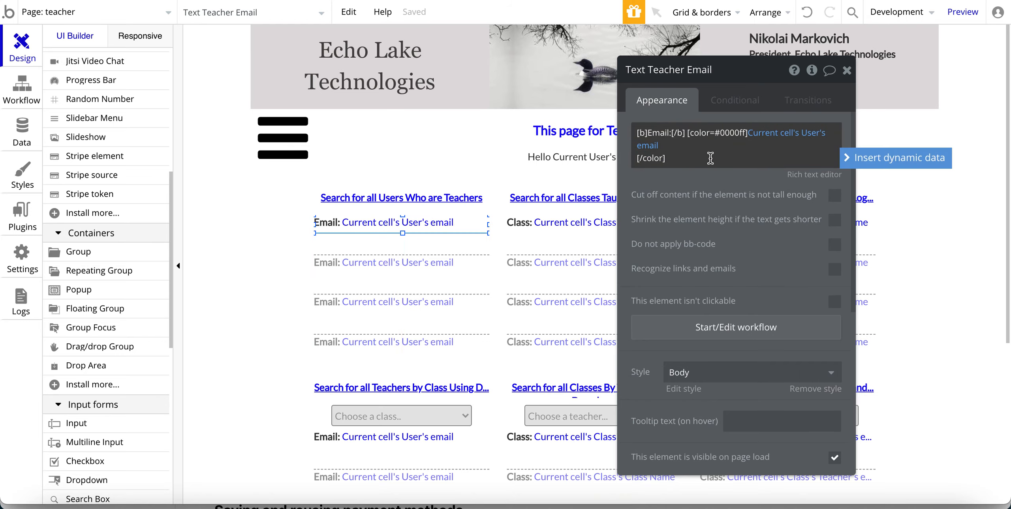
pyautogui.press('Return')
pyautogui.press('Return')
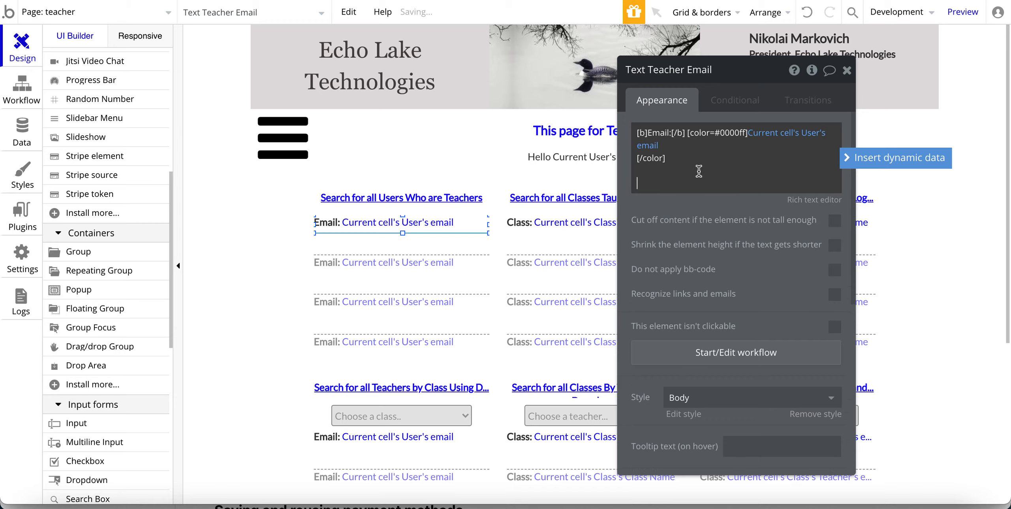
pyautogui.click(860, 161)
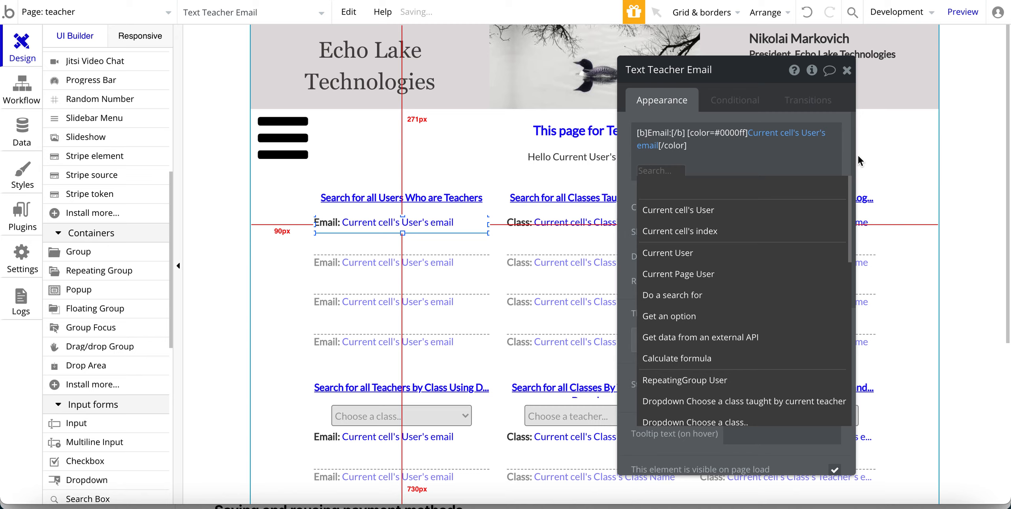
pyautogui.click(677, 213)
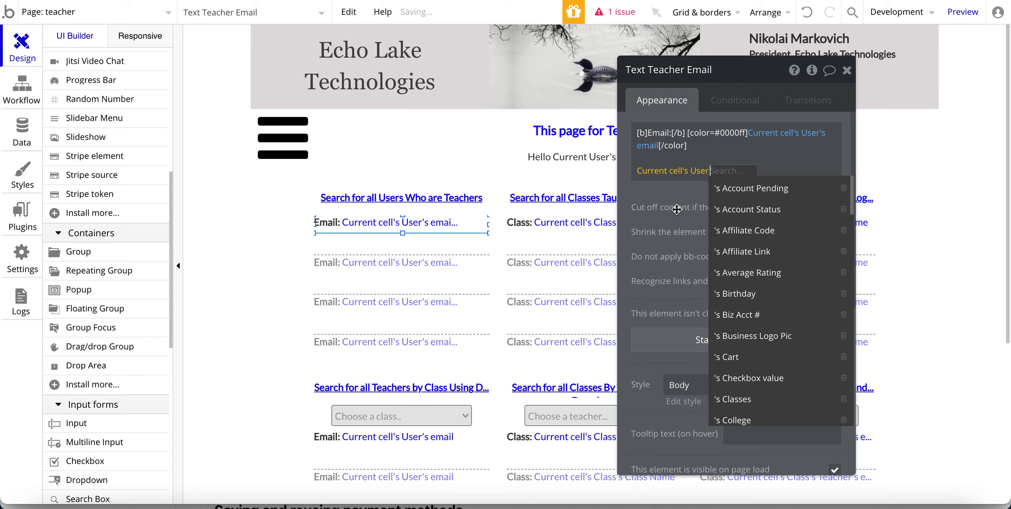
pyautogui.scroll(-3, 739, 290)
pyautogui.scroll(-15, 740, 290)
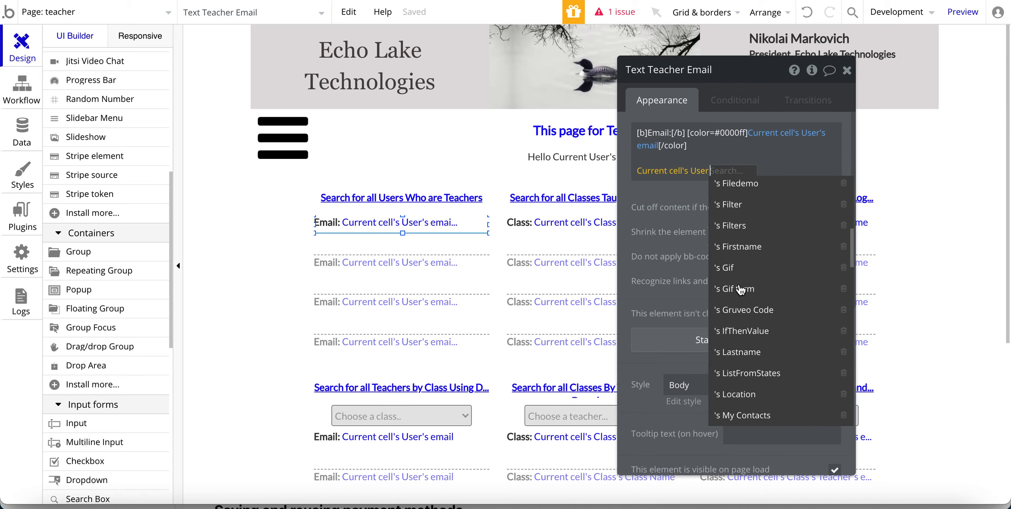
pyautogui.scroll(-5, 740, 290)
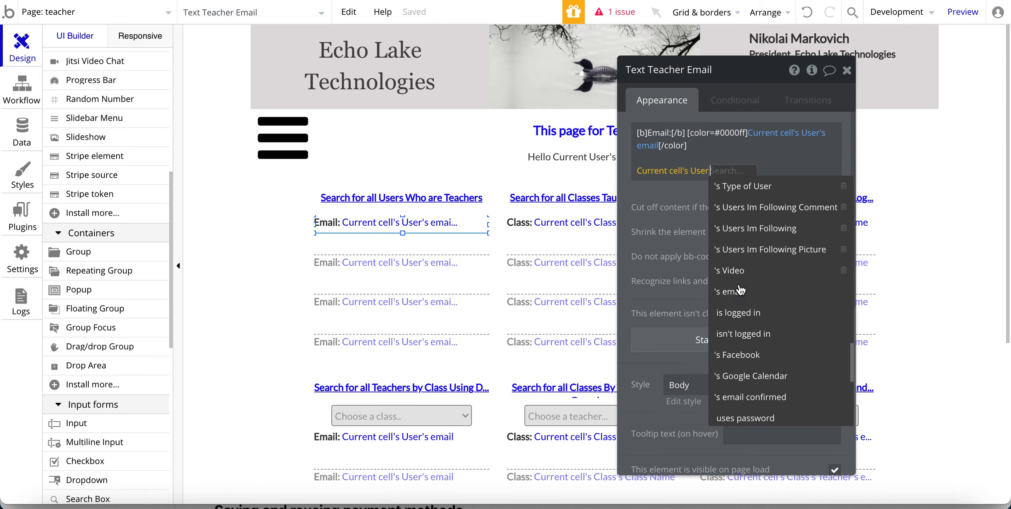
pyautogui.click(734, 292)
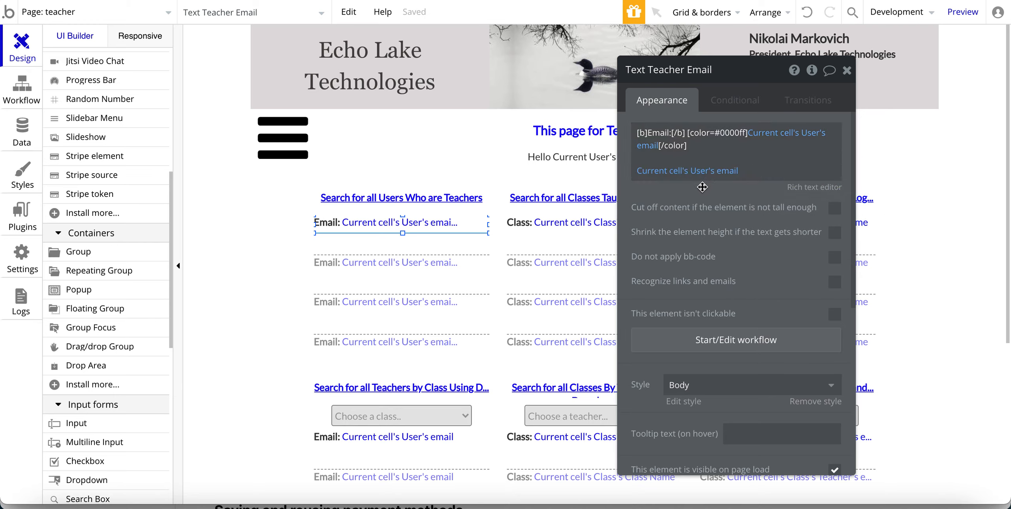
# Change the new line's field from the user's email to Firstname.
pyautogui.click(726, 171)
pyautogui.scroll(-3, 740, 292)
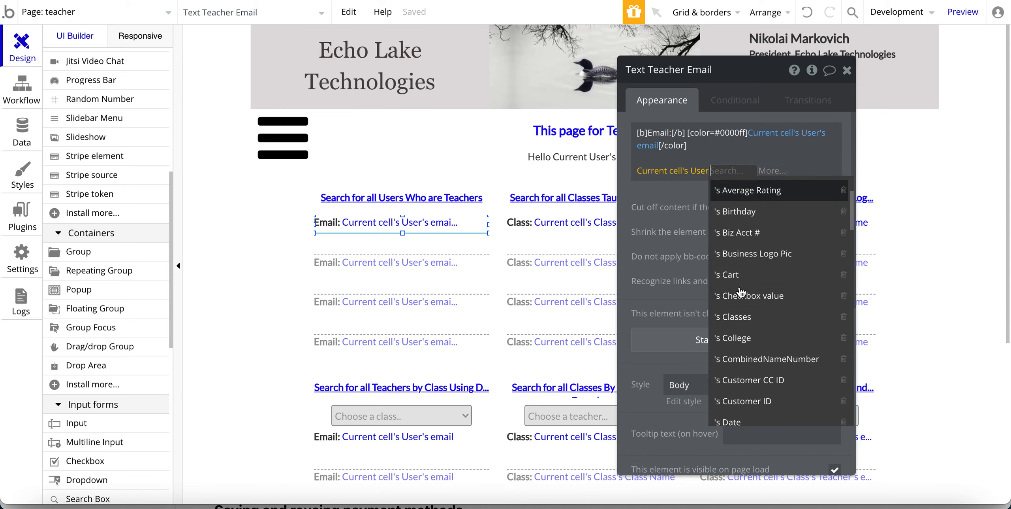
pyautogui.scroll(-2, 741, 350)
pyautogui.scroll(-1, 737, 354)
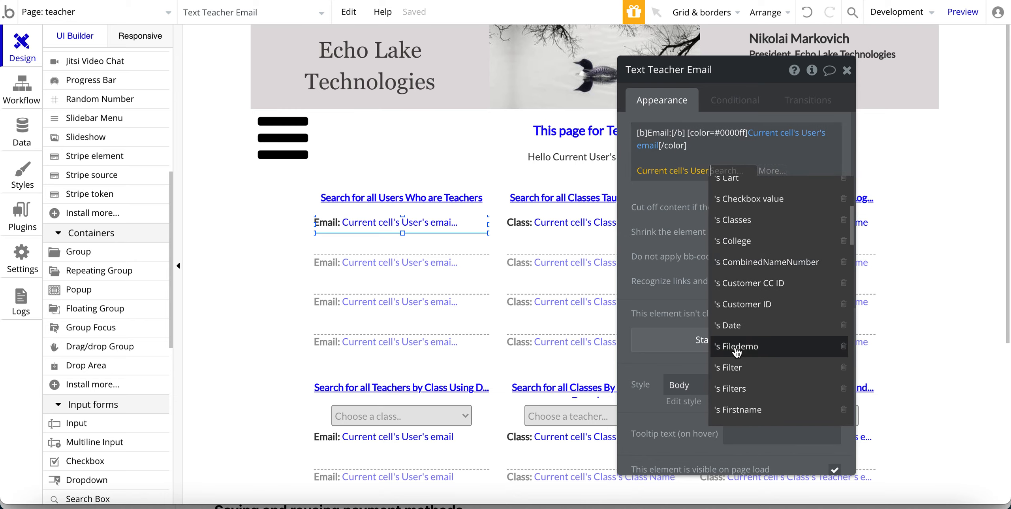
pyautogui.scroll(-8, 735, 355)
pyautogui.scroll(-1, 738, 359)
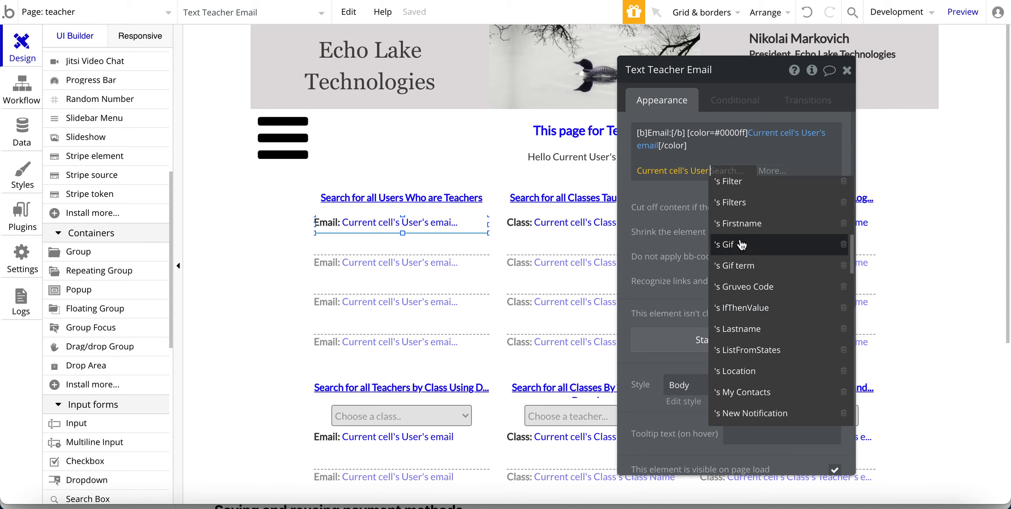
pyautogui.click(737, 223)
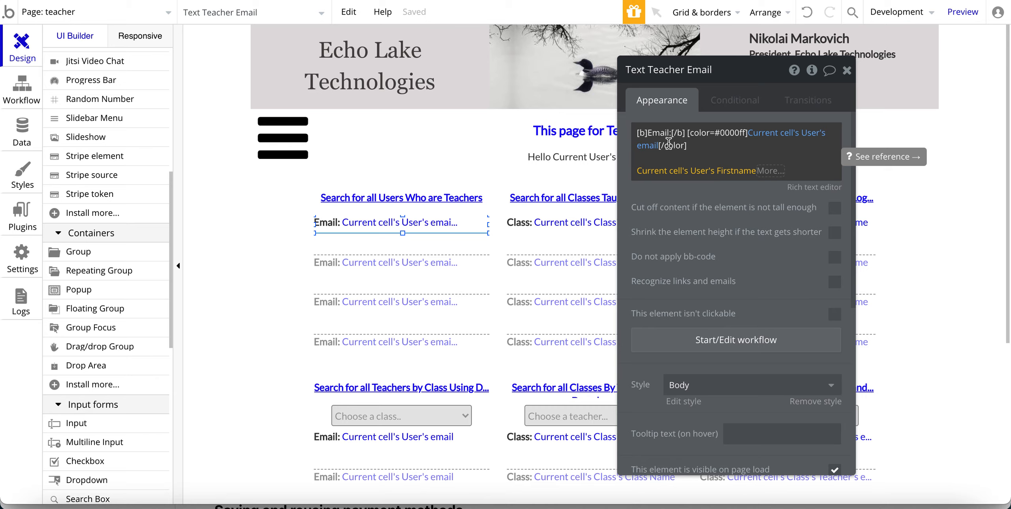
# In the Rich text editor, add a bold 'Email:' label before the Firstname line.
pyautogui.click(813, 188)
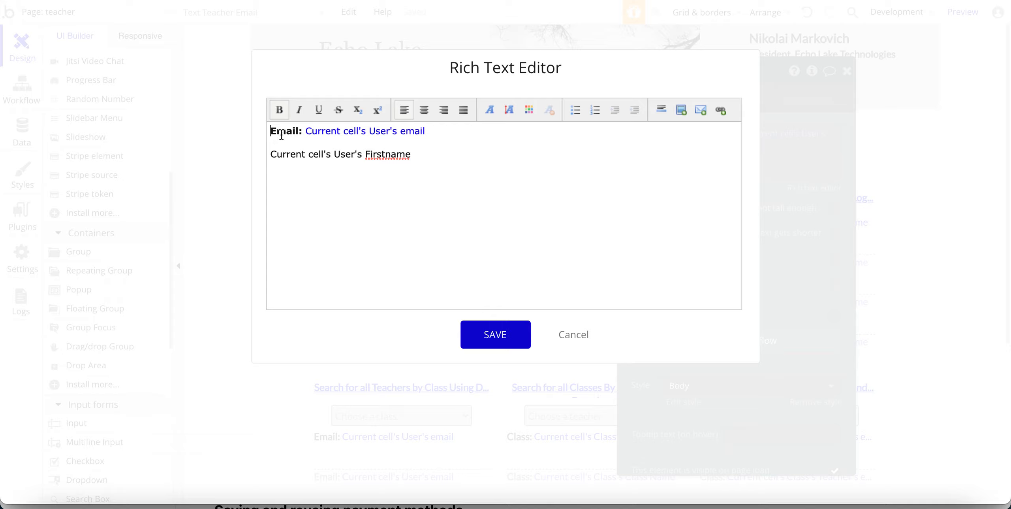
pyautogui.moveTo(300, 133); pyautogui.dragTo(272, 132)
pyautogui.click(272, 154)
pyautogui.write('Email')
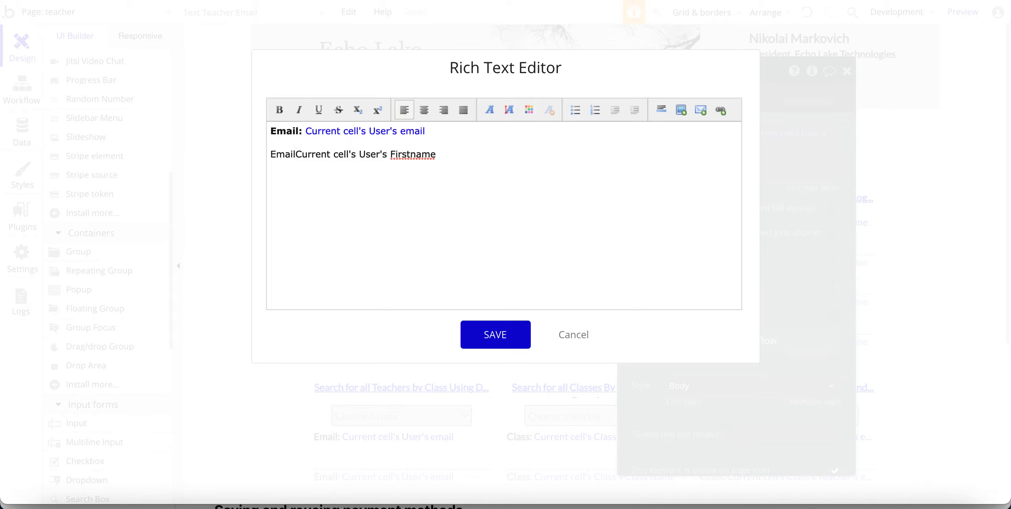
pyautogui.write(':')
pyautogui.moveTo(302, 154); pyautogui.dragTo(270, 156)
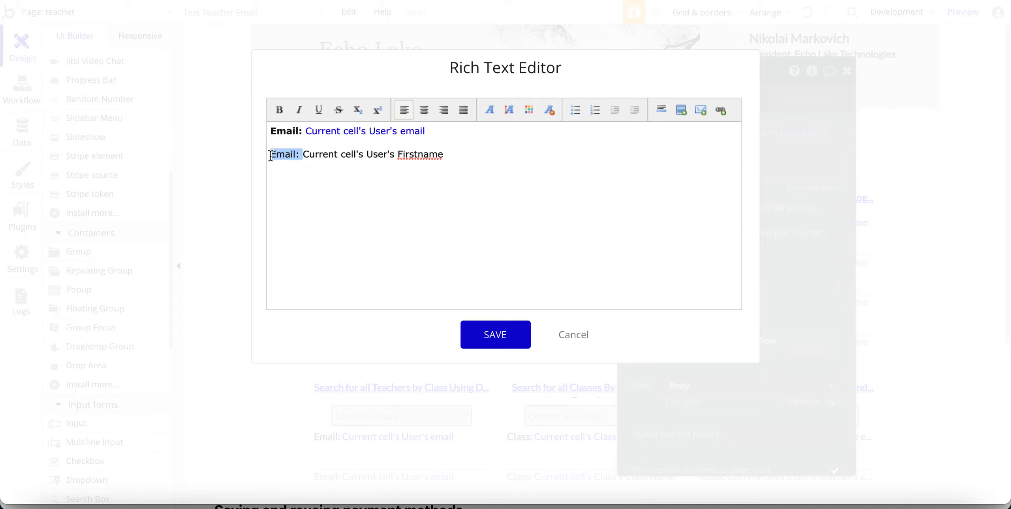
pyautogui.click(278, 111)
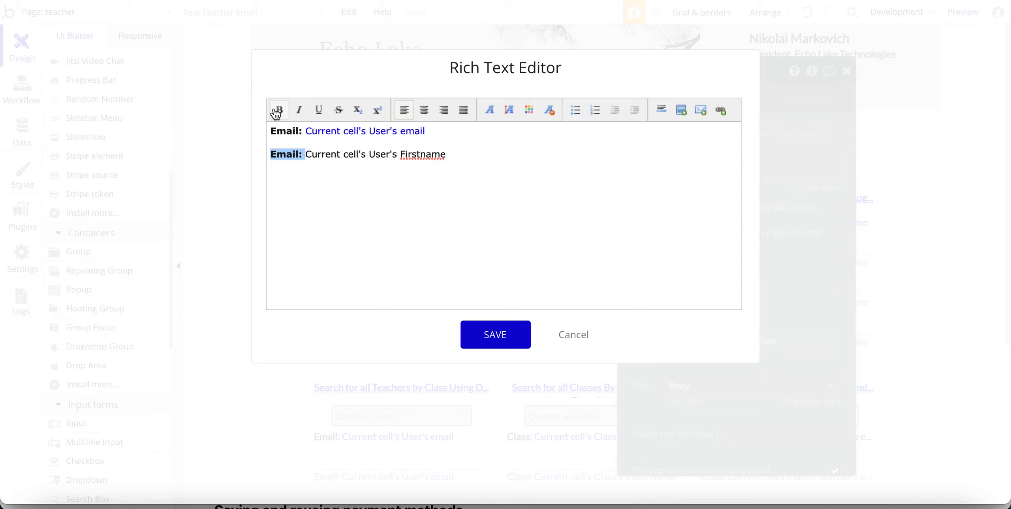
pyautogui.click(336, 208)
# Colour the Firstname expression blue and save the rich text.
pyautogui.moveTo(473, 151); pyautogui.dragTo(308, 154)
pyautogui.click(528, 110)
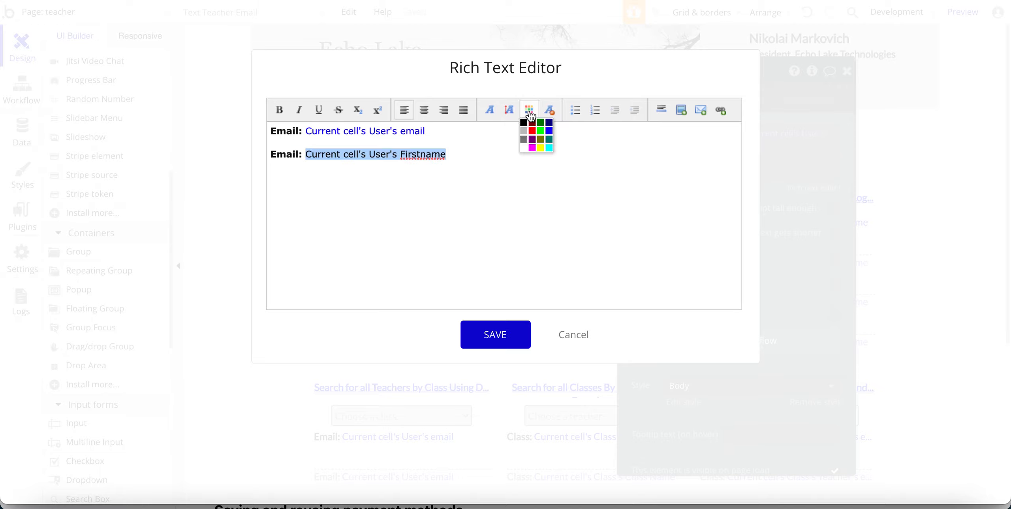
pyautogui.click(547, 136)
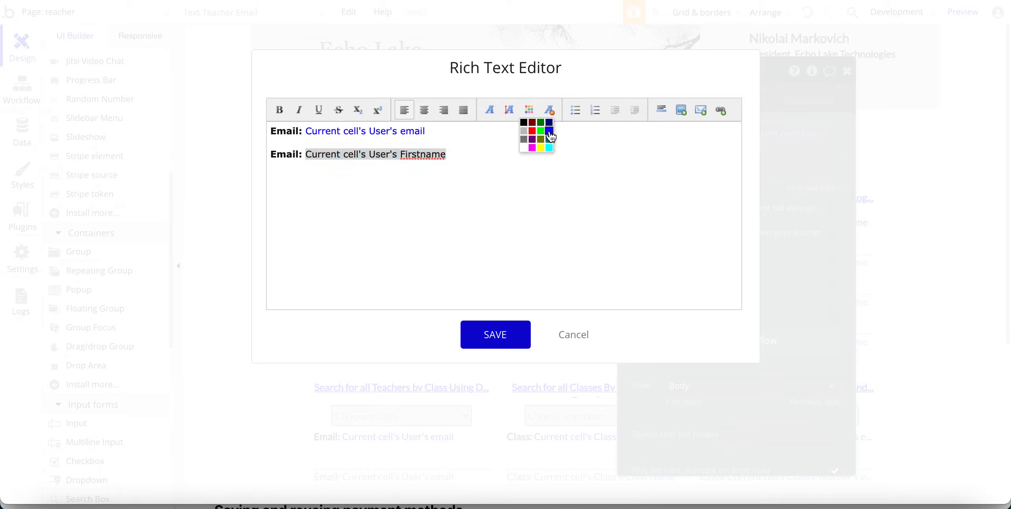
pyautogui.click(468, 340)
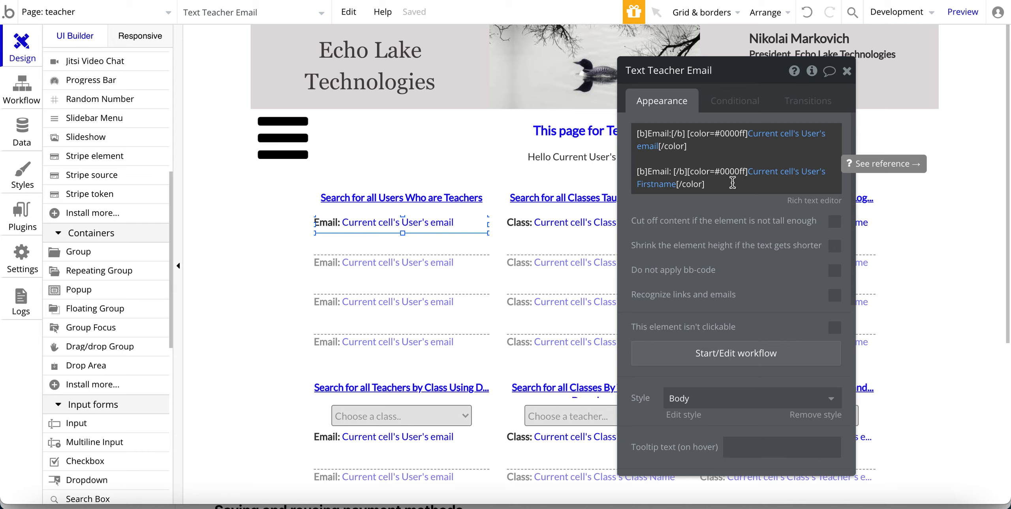
# Delete the Firstname line from the teacher email text's bb-code.
pyautogui.click(762, 172)
pyautogui.press('BackSpace')
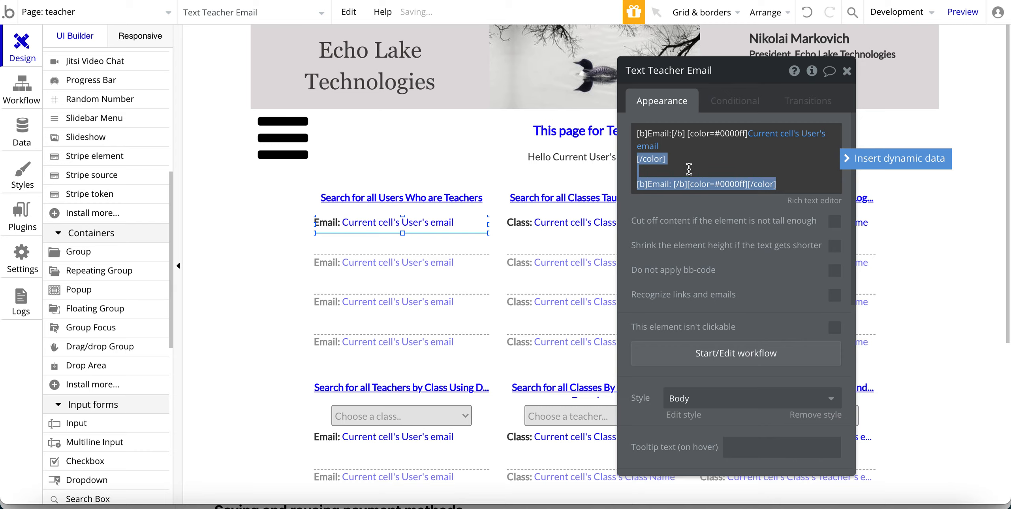
pyautogui.click(654, 170)
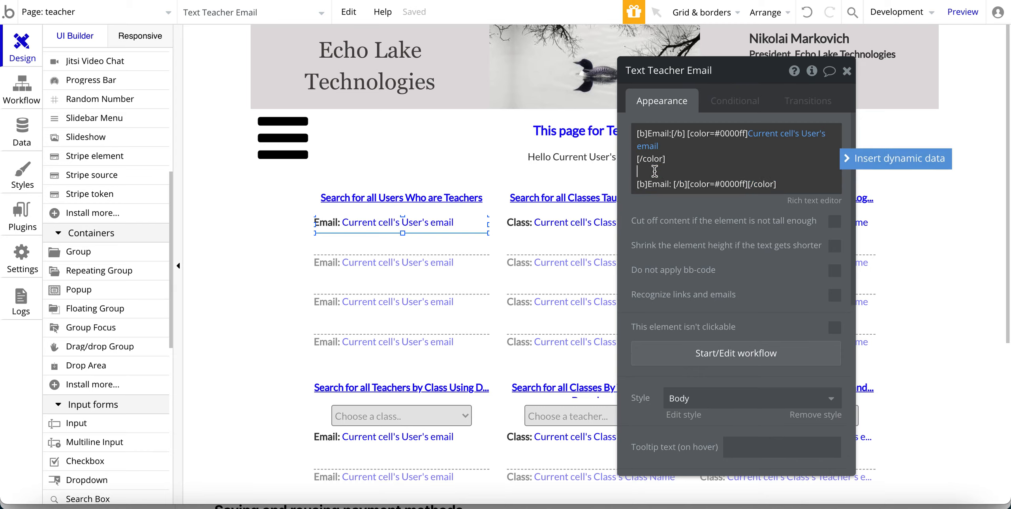
pyautogui.moveTo(715, 176); pyautogui.dragTo(785, 186)
pyautogui.press('BackSpace')
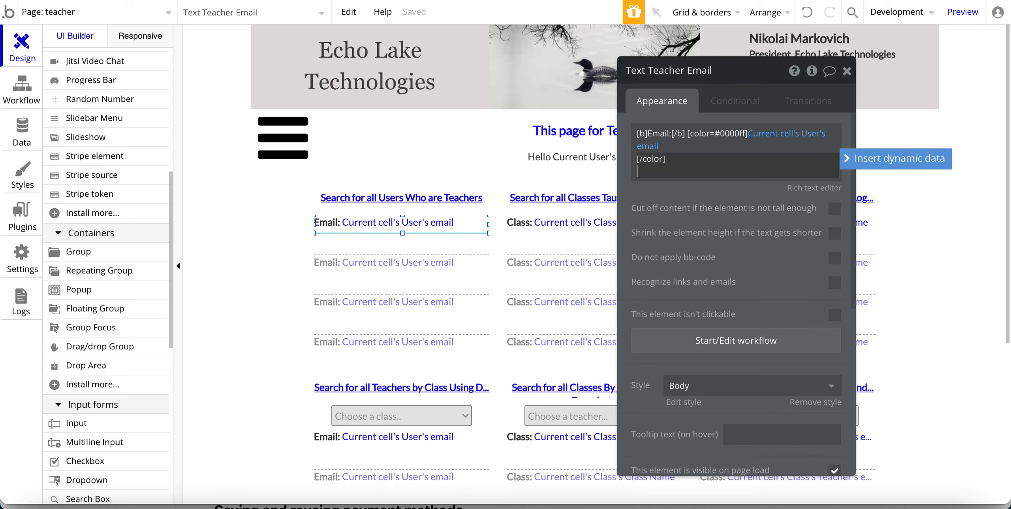
pyautogui.press('BackSpace')
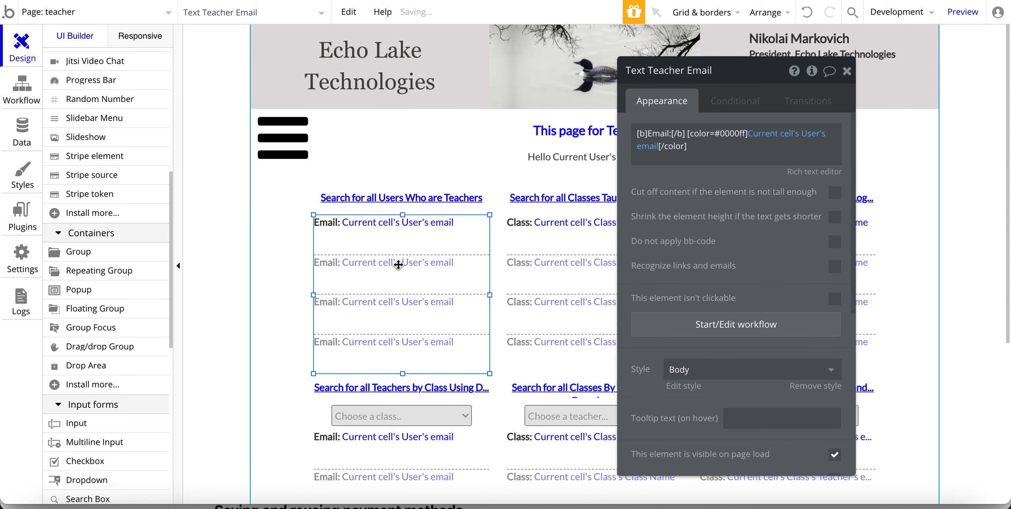
# Review the teachers group's Search for Users, then select the Classes Taught by Teacher group.
pyautogui.click(398, 264)
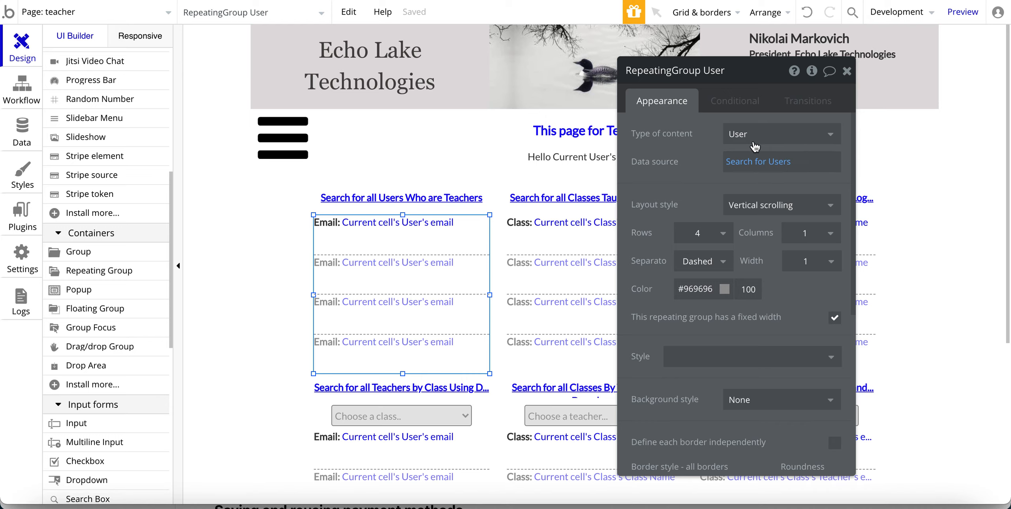
pyautogui.click(734, 161)
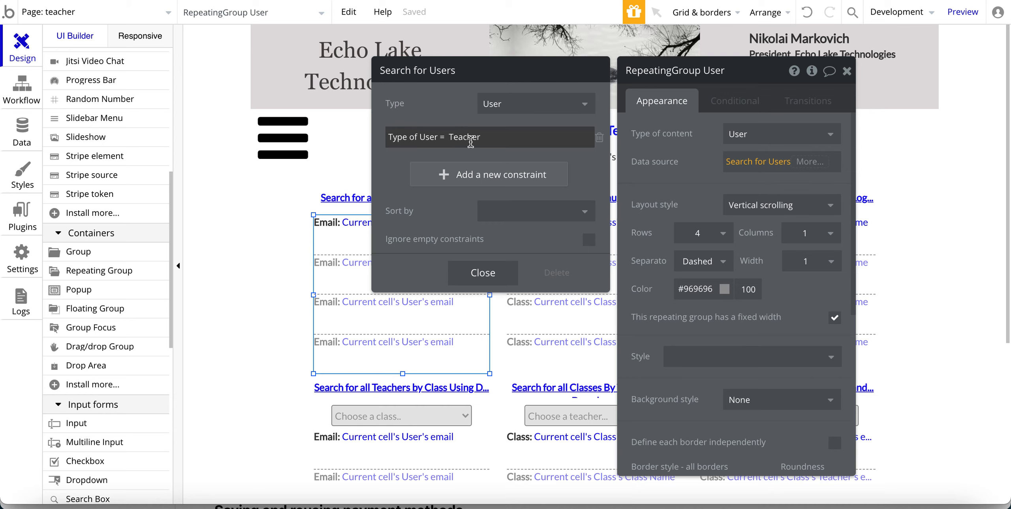
pyautogui.click(672, 169)
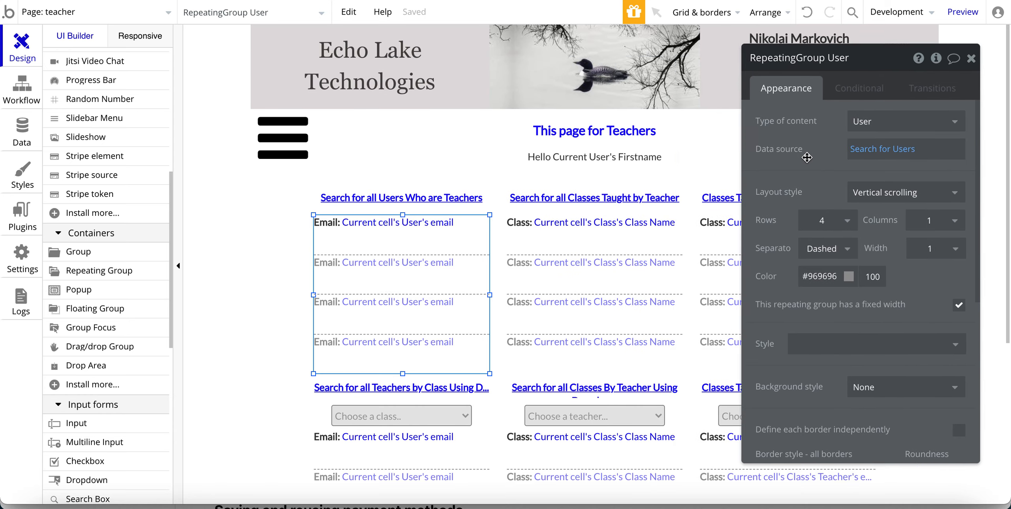
pyautogui.click(590, 264)
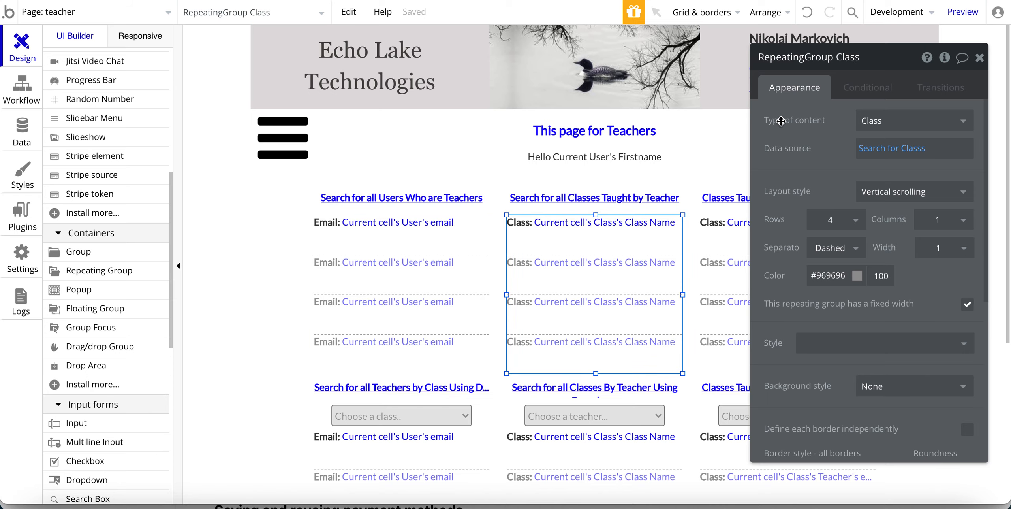
# Open the Search for Classs data source showing Teacher contains Current User.
pyautogui.click(868, 148)
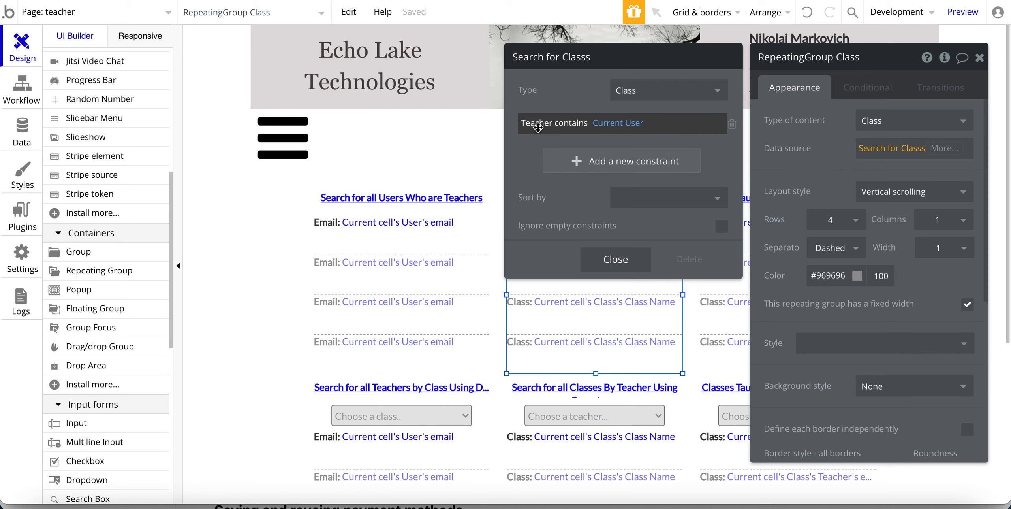
pyautogui.click(22, 132)
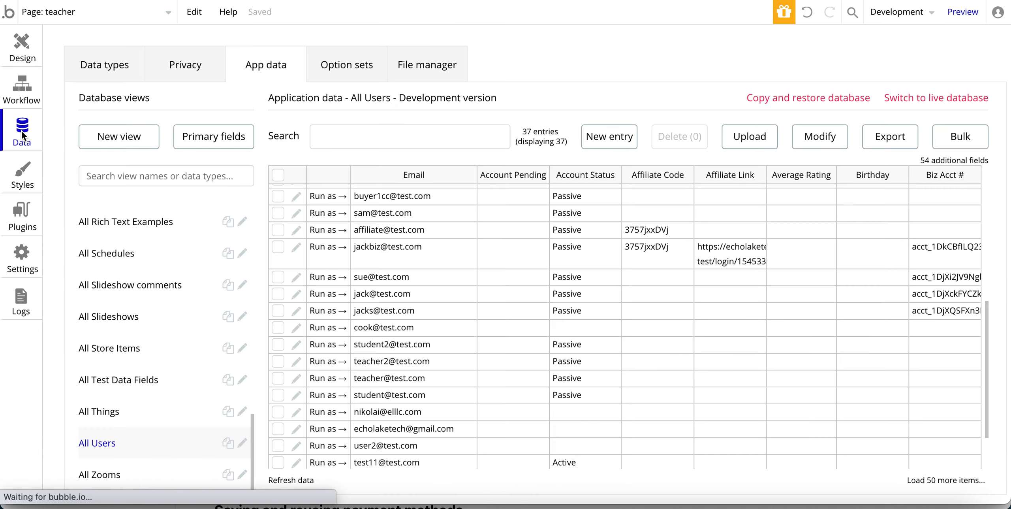
pyautogui.click(91, 63)
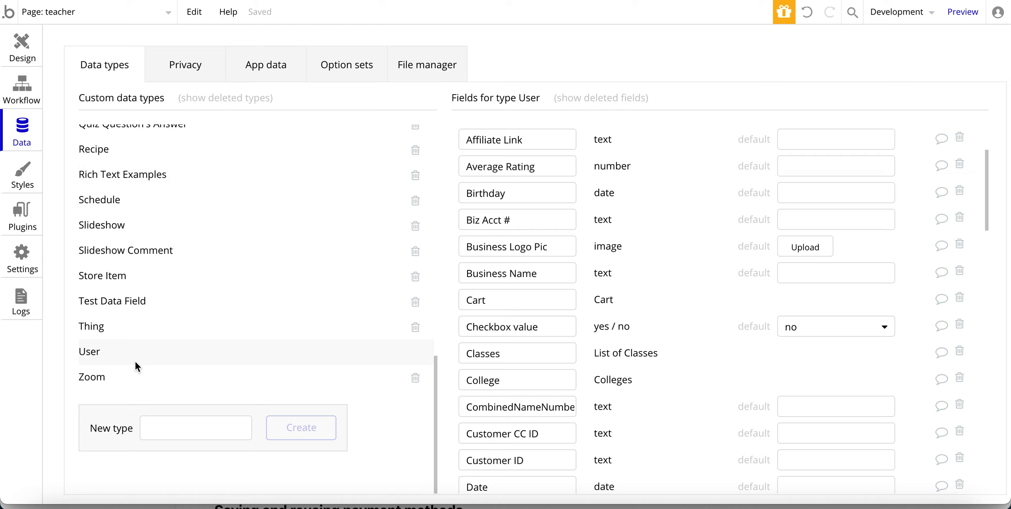
pyautogui.scroll(15, 107, 237)
pyautogui.click(94, 263)
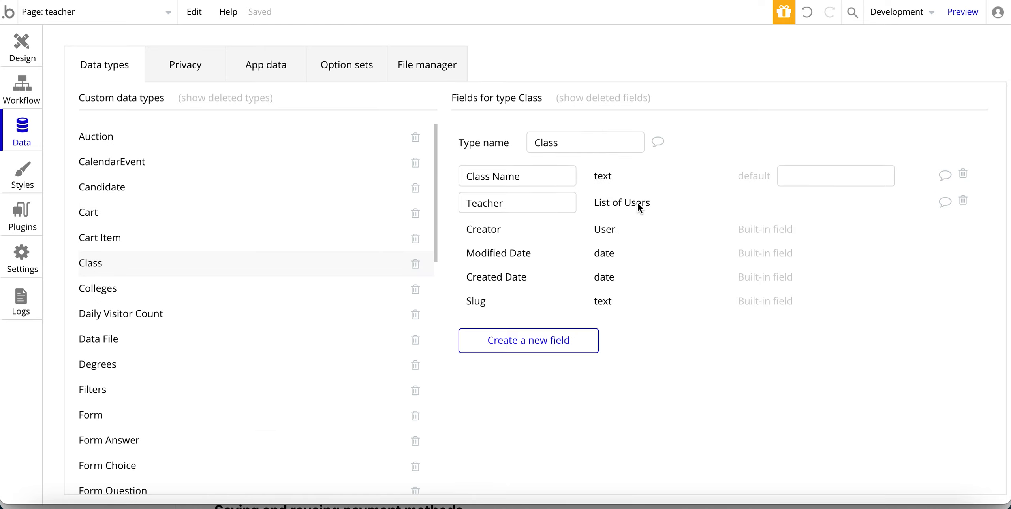
pyautogui.click(20, 51)
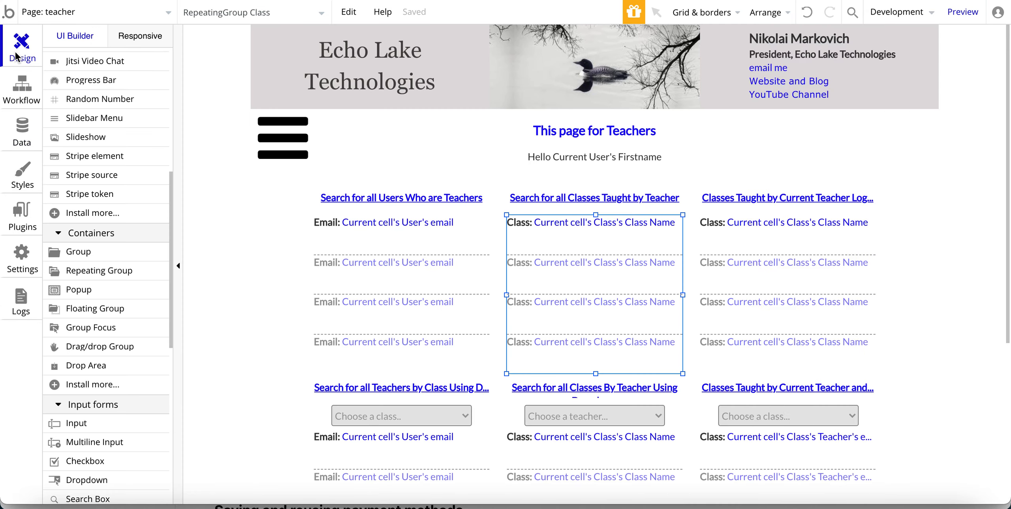
# Recheck the class search, move the property panel aside, and select the Classes Taught by Current Teacher group.
pyautogui.click(871, 148)
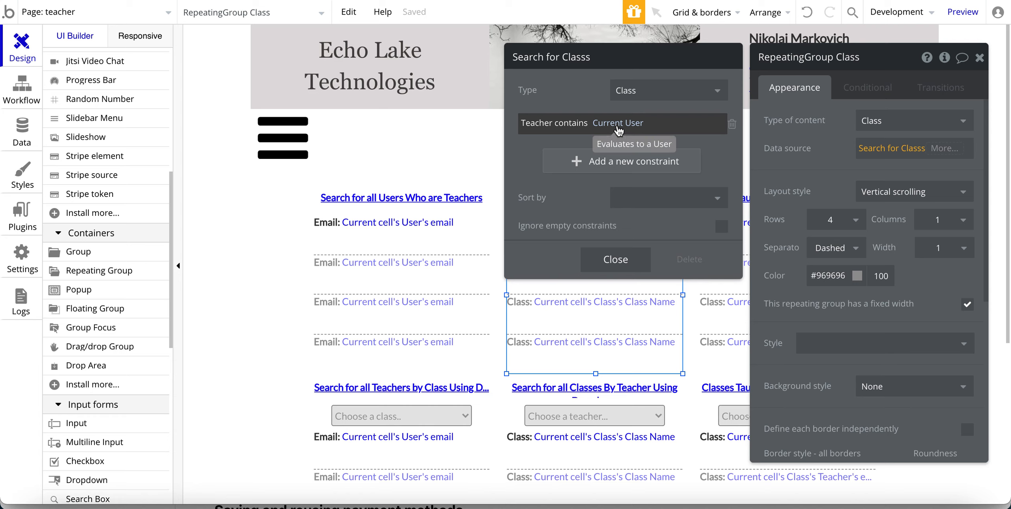
pyautogui.click(593, 303)
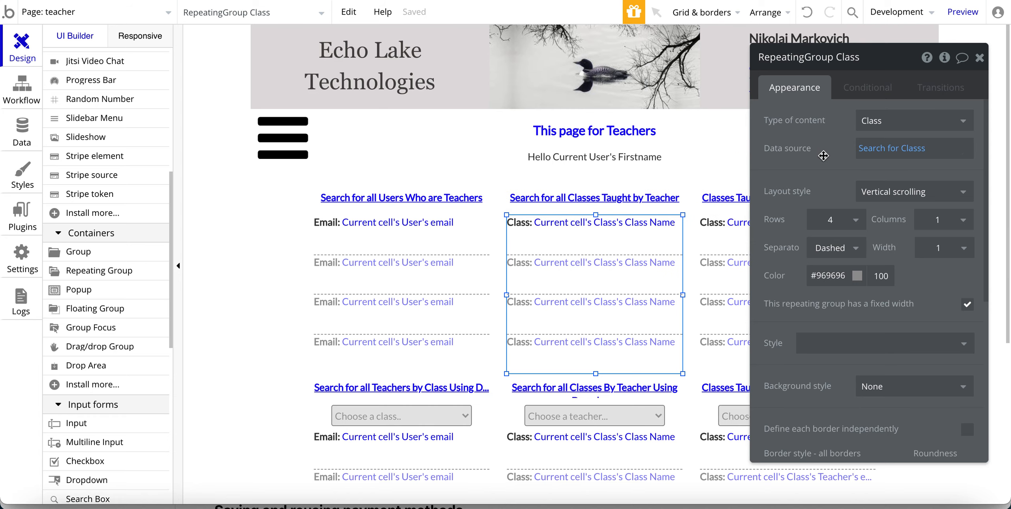
pyautogui.click(549, 222)
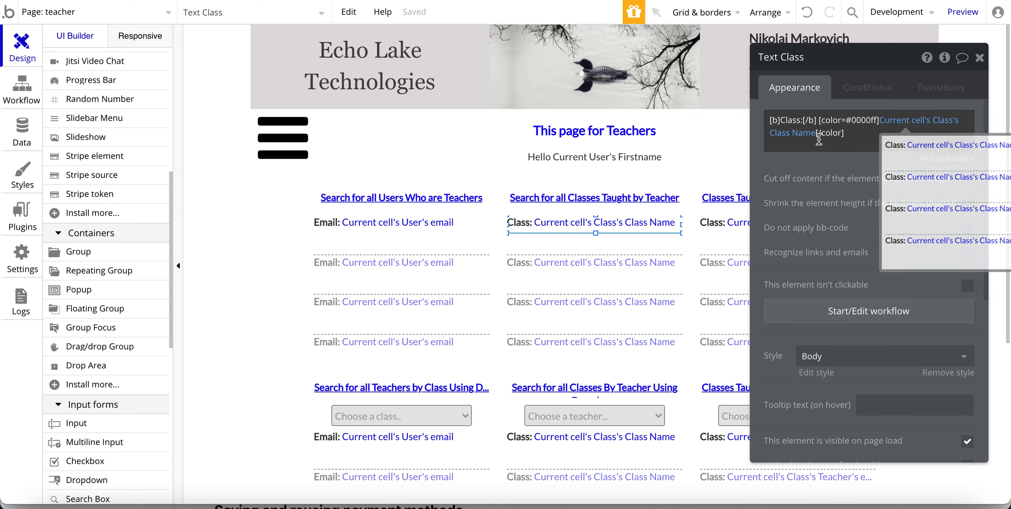
pyautogui.moveTo(810, 179); pyautogui.dragTo(442, 179)
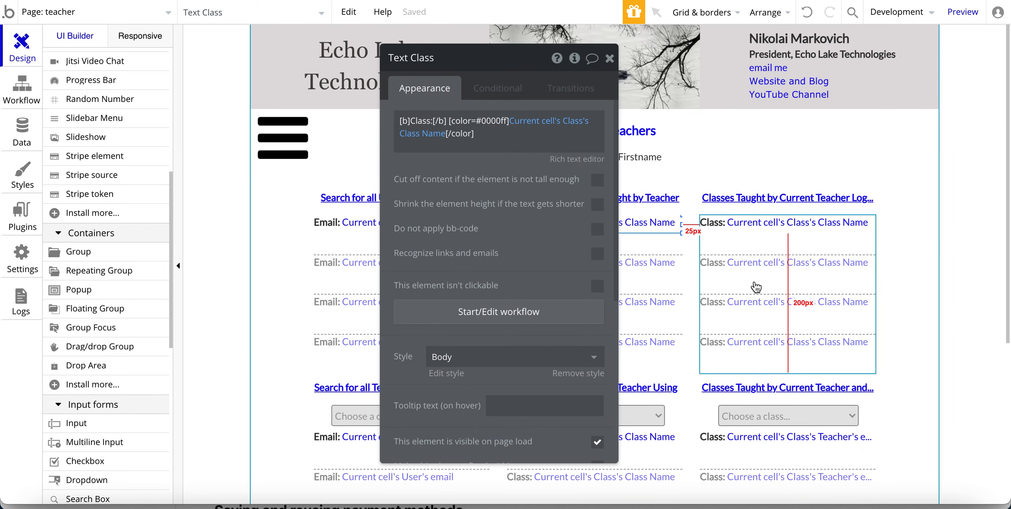
pyautogui.moveTo(442, 252); pyautogui.dragTo(345, 252)
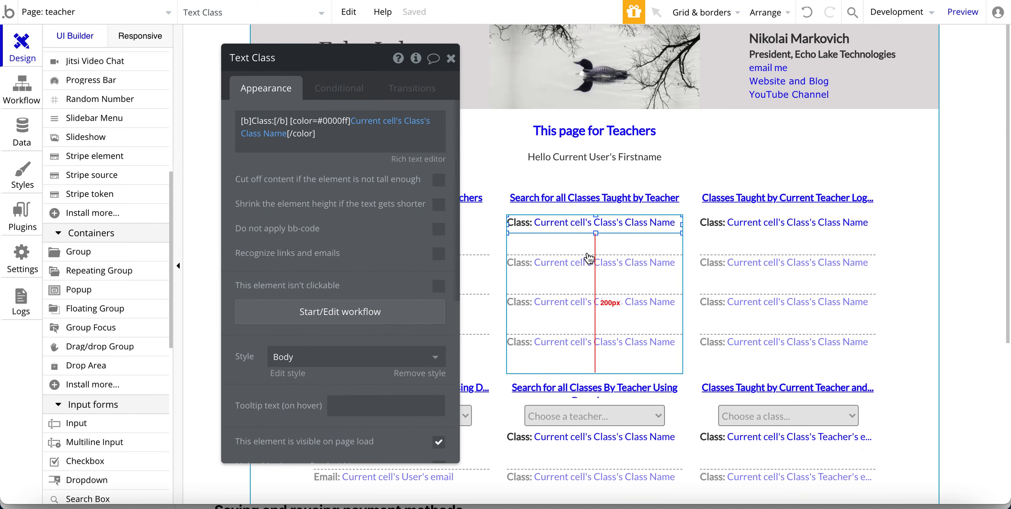
pyautogui.click(747, 283)
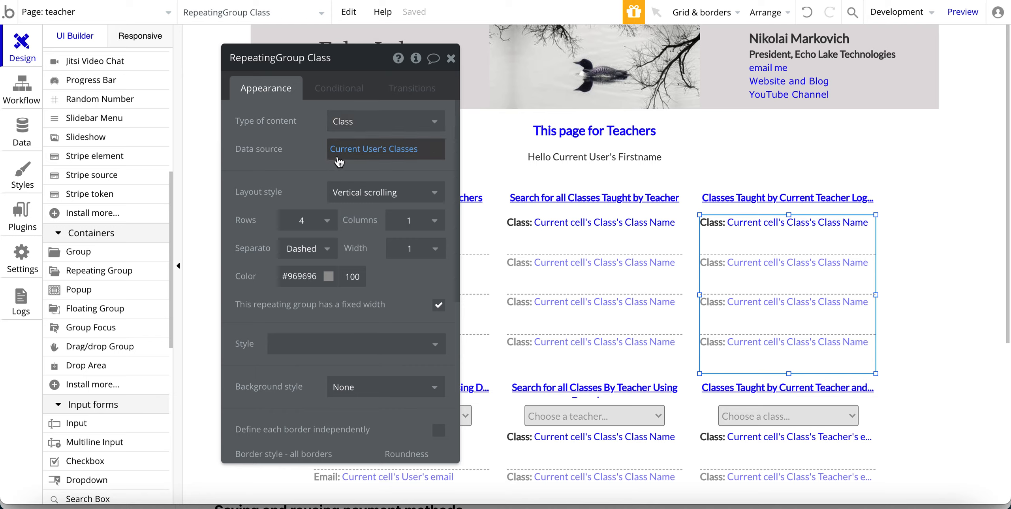
pyautogui.click(573, 285)
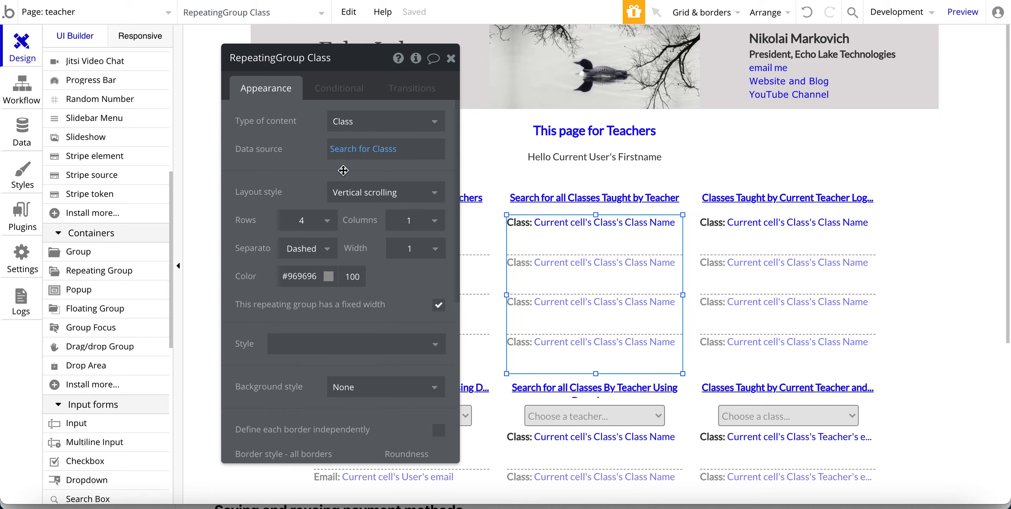
pyautogui.click(343, 149)
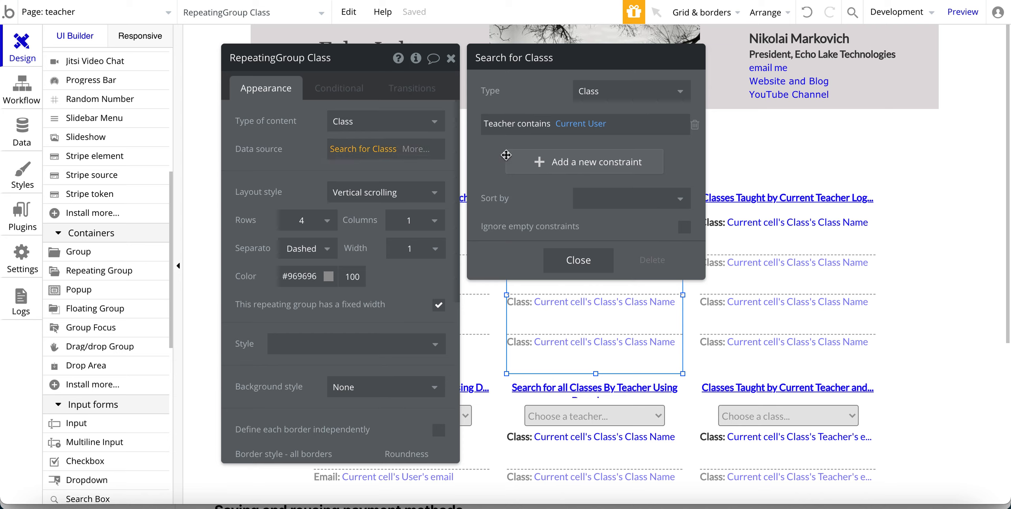
pyautogui.click(792, 278)
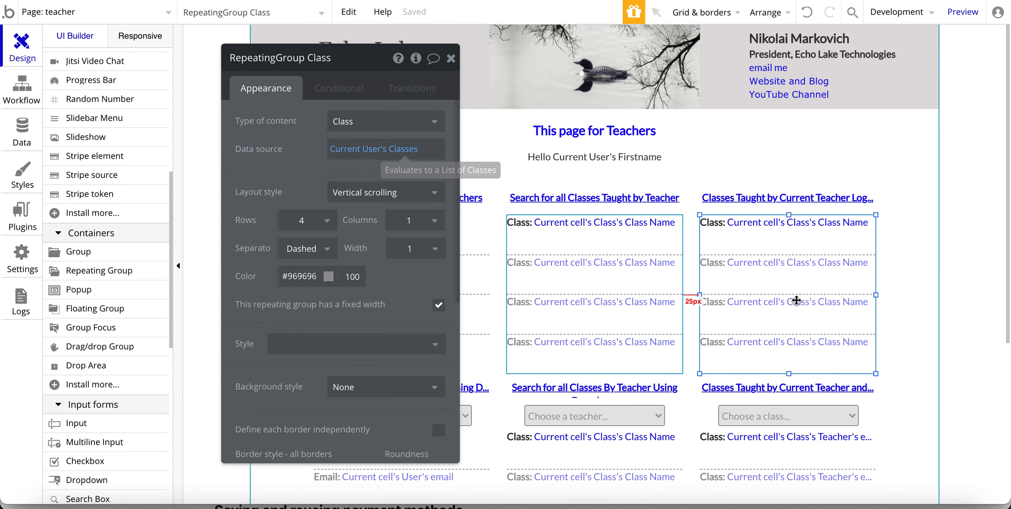
pyautogui.moveTo(294, 162); pyautogui.dragTo(330, 157)
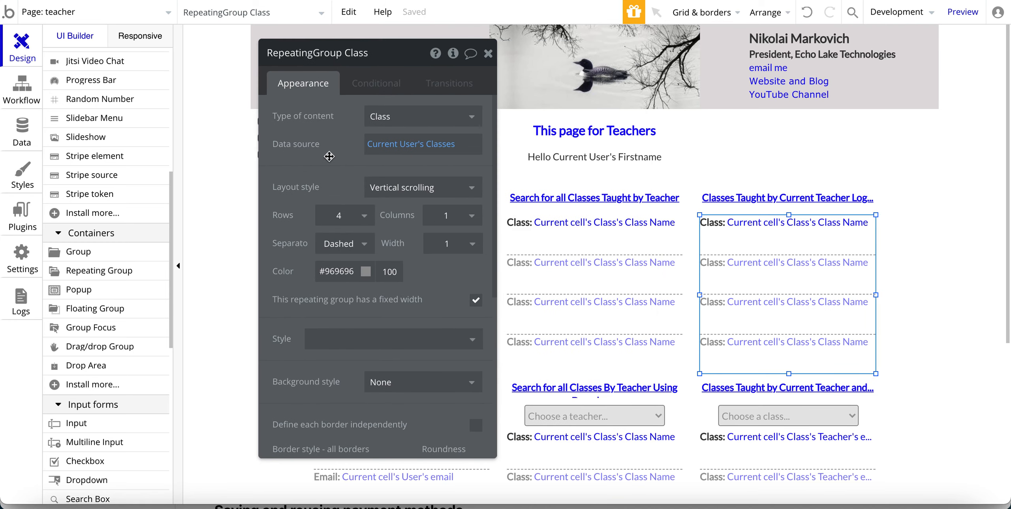
pyautogui.click(571, 296)
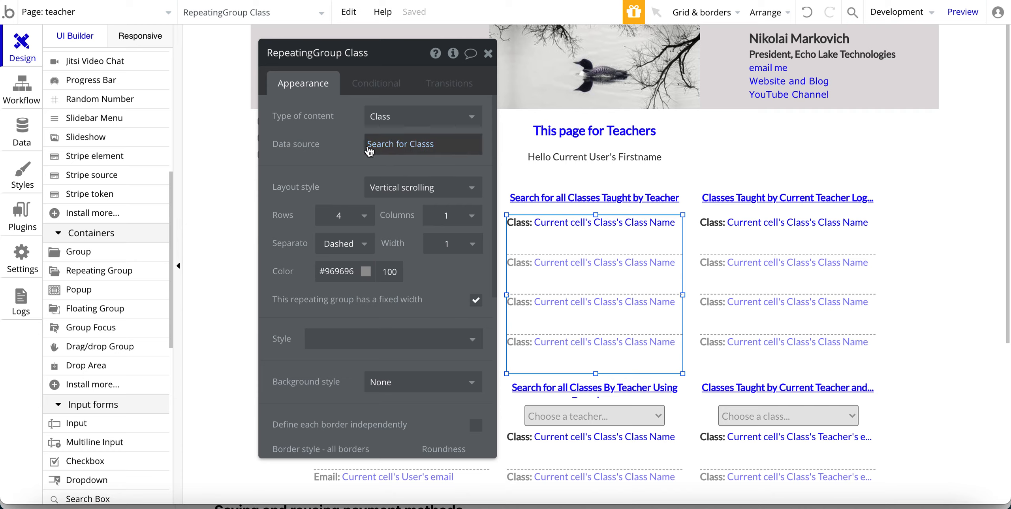
pyautogui.click(430, 143)
pyautogui.click(327, 138)
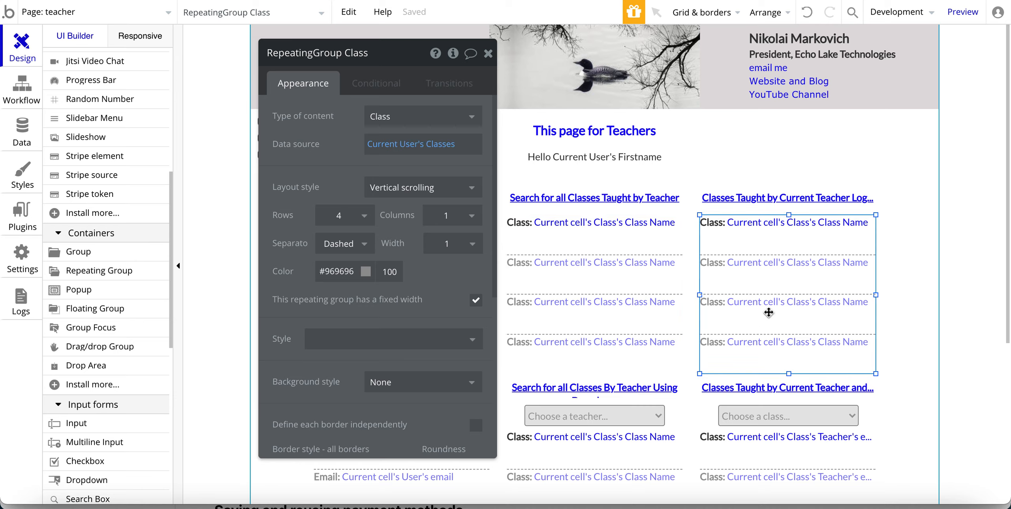
pyautogui.click(777, 273)
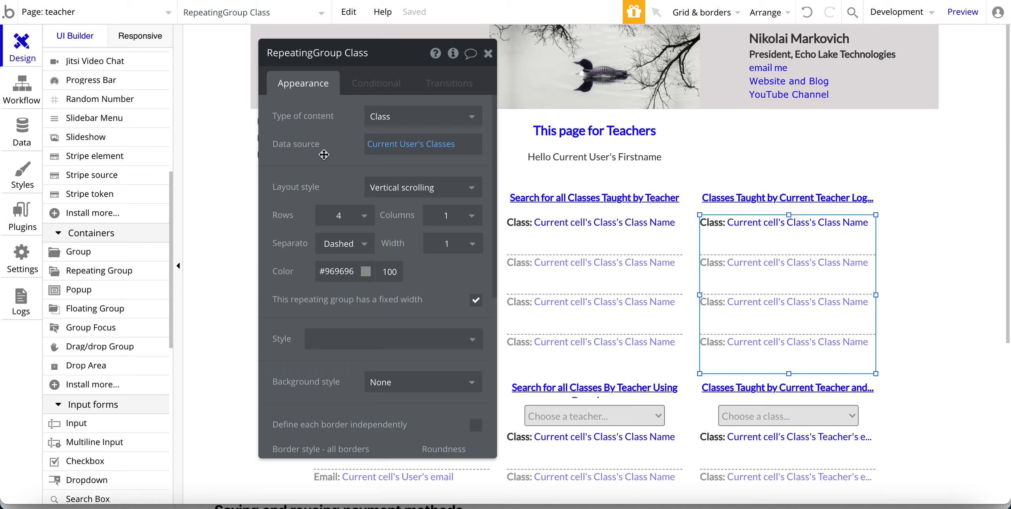
pyautogui.moveTo(324, 154); pyautogui.dragTo(425, 159)
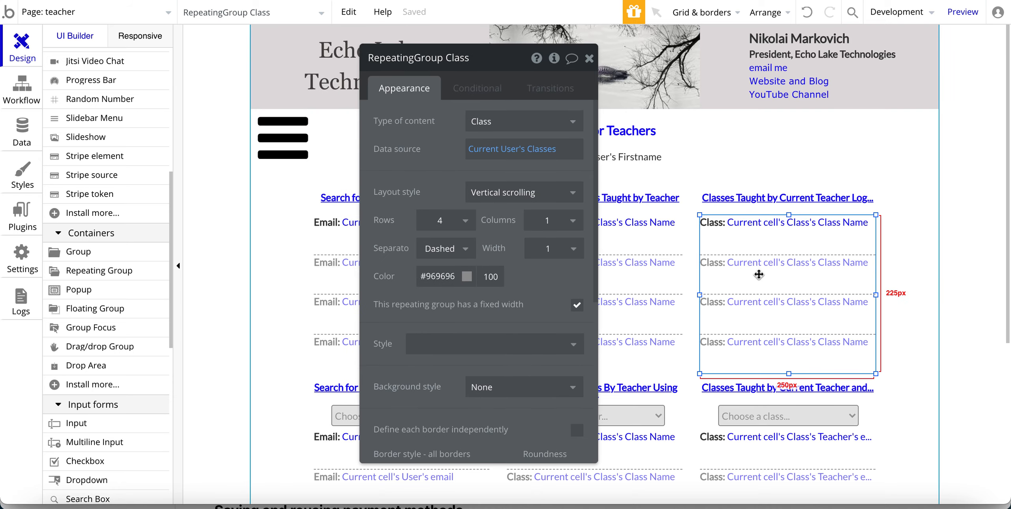
pyautogui.click(24, 141)
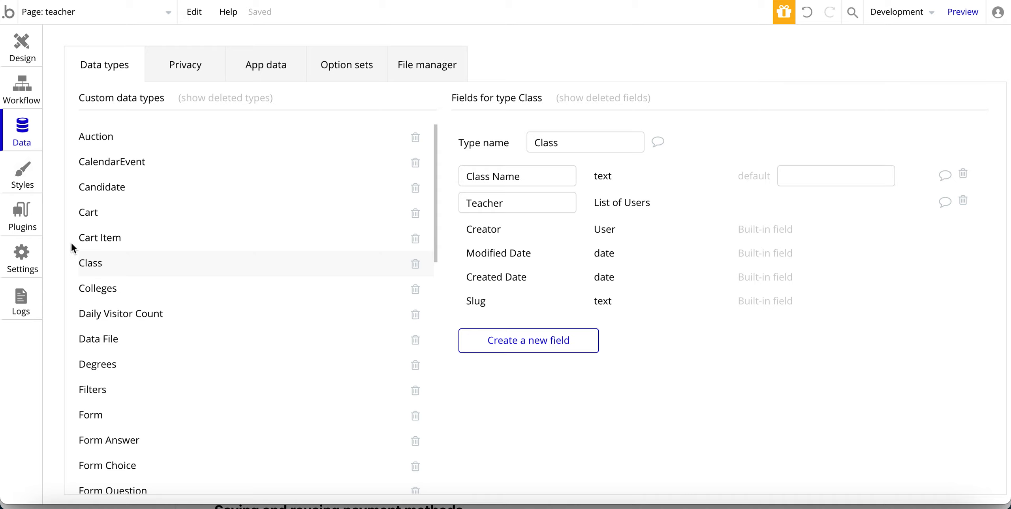
pyautogui.scroll(-15, 82, 303)
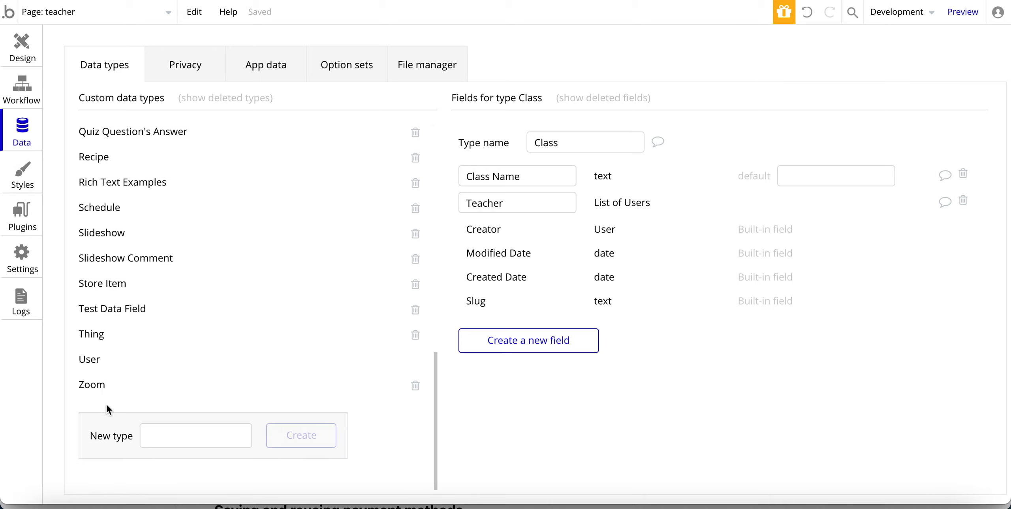
pyautogui.click(91, 360)
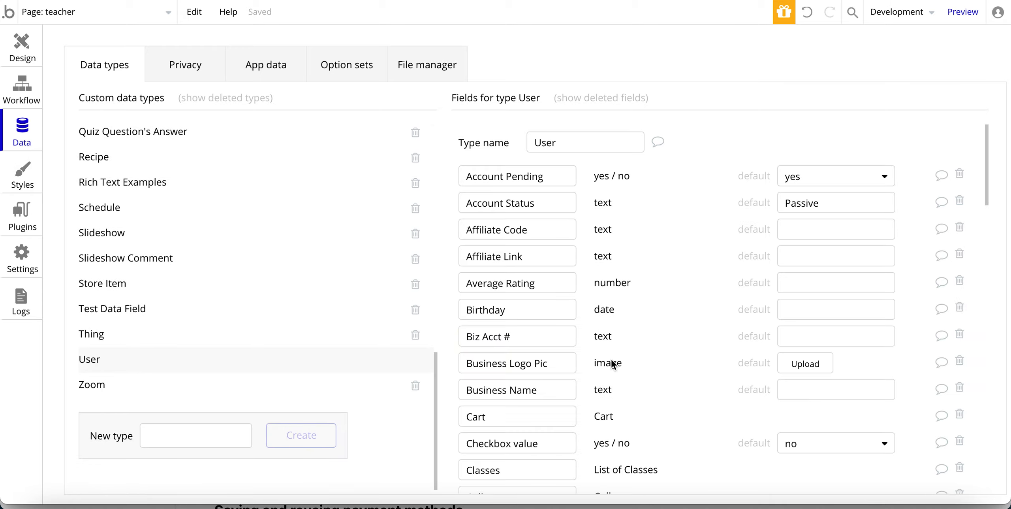
pyautogui.scroll(-2, 543, 337)
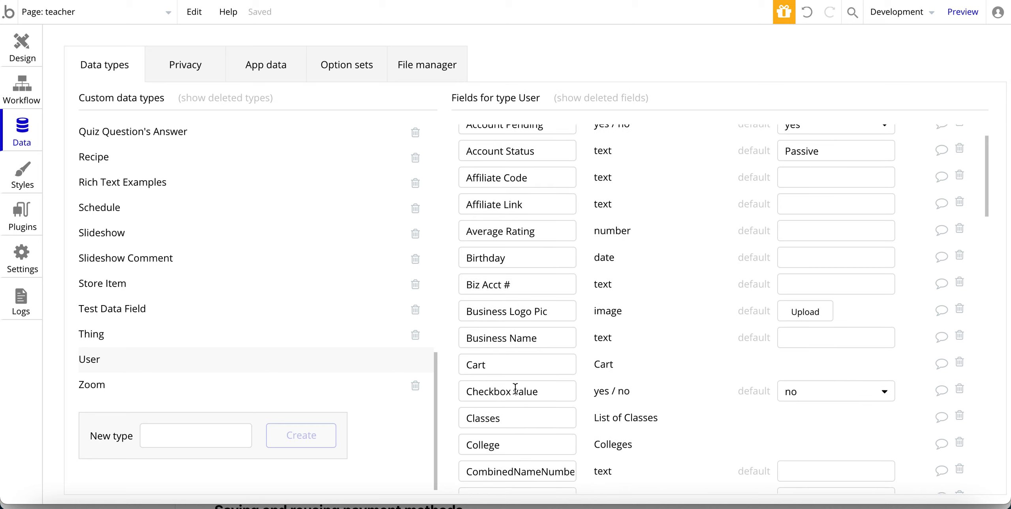
pyautogui.scroll(-6, 515, 389)
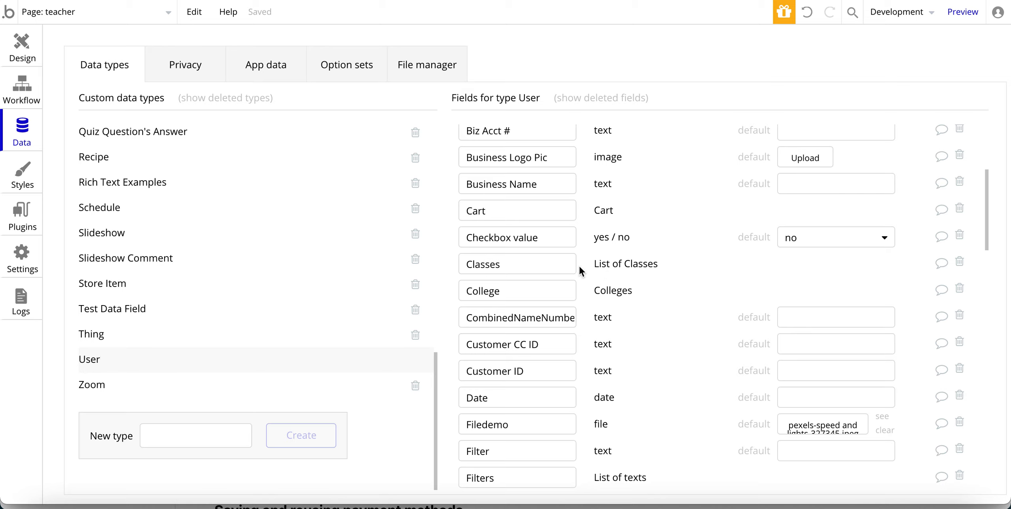
pyautogui.click(23, 59)
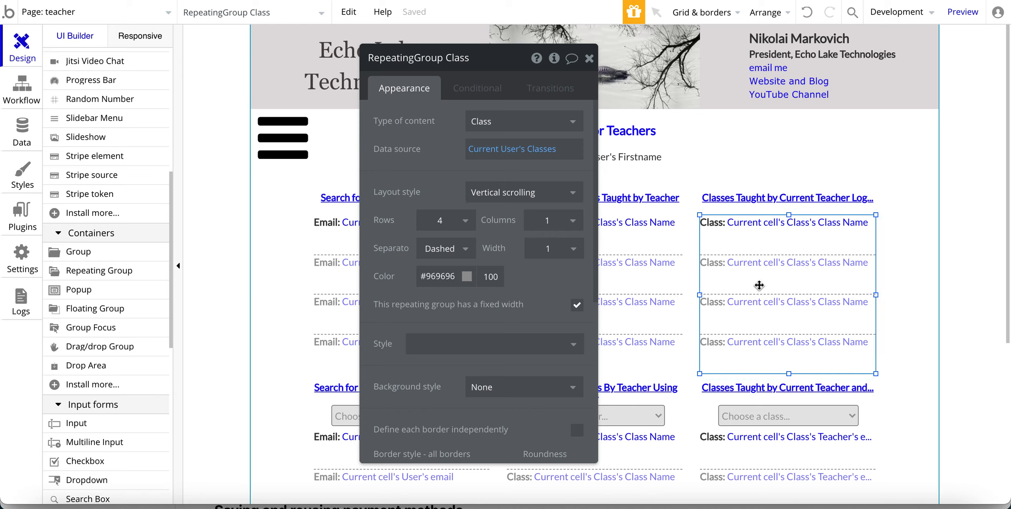
pyautogui.click(542, 149)
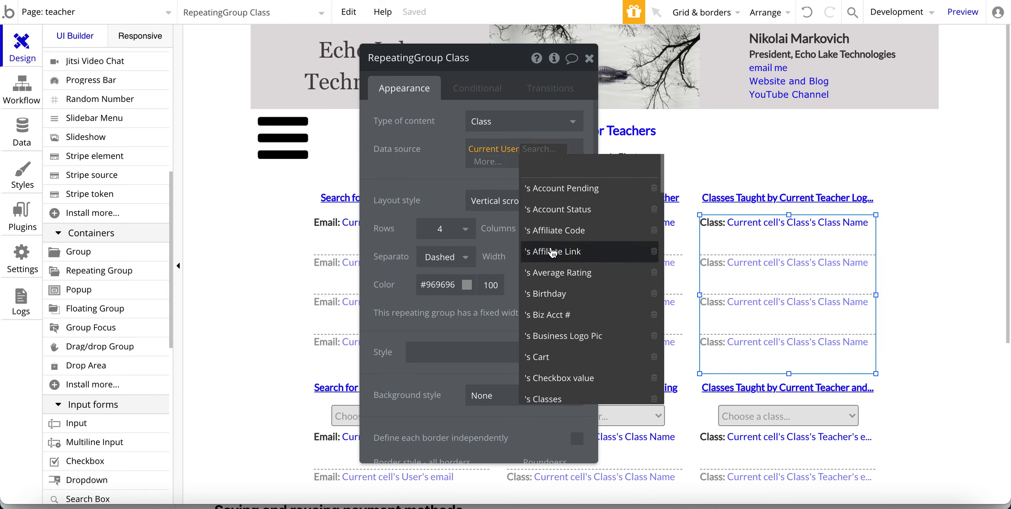
pyautogui.scroll(-2, 552, 253)
pyautogui.scroll(-7, 552, 253)
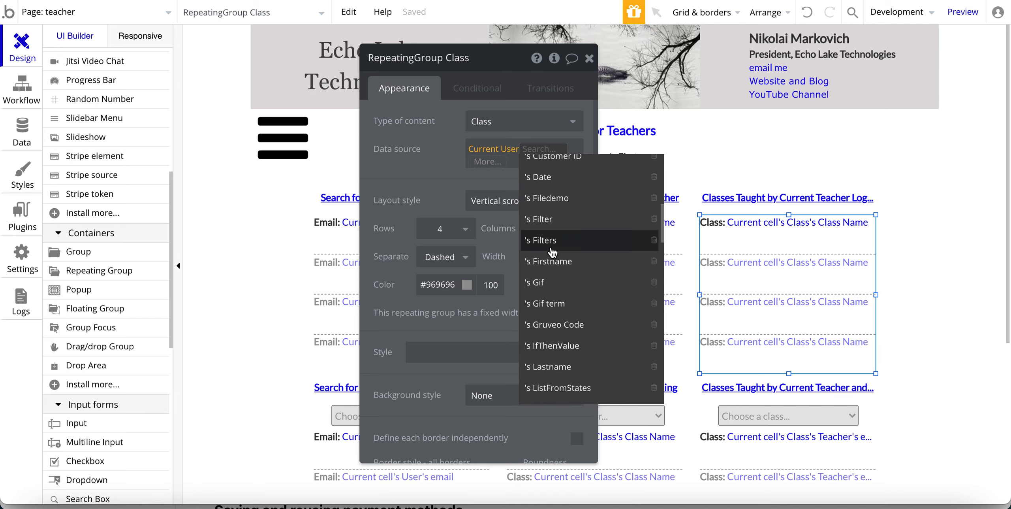
pyautogui.scroll(1, 553, 255)
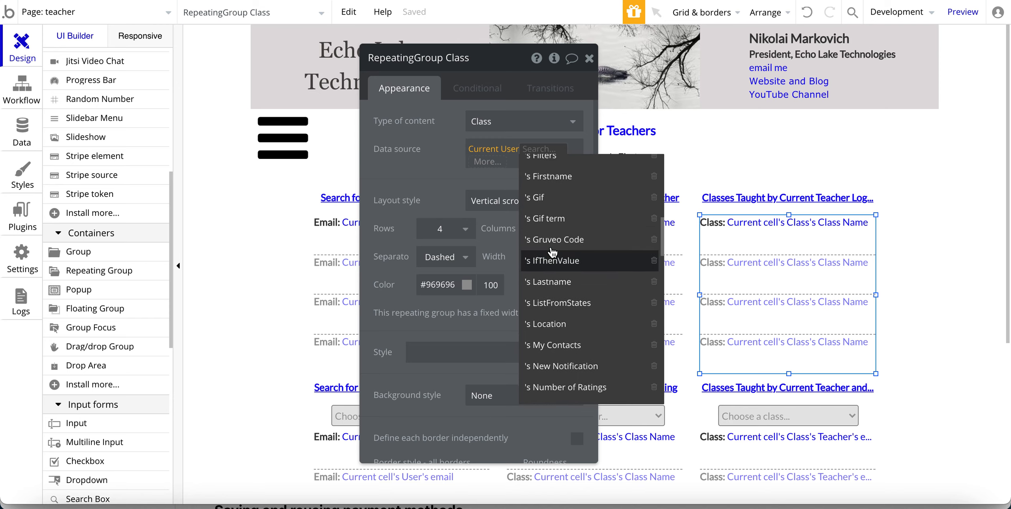
pyautogui.scroll(8, 556, 279)
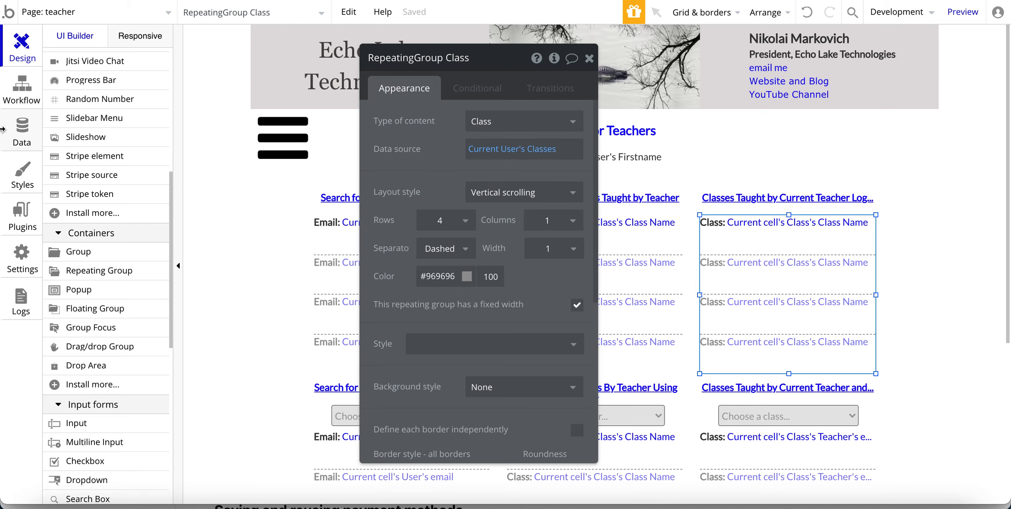
pyautogui.click(22, 130)
pyautogui.scroll(3, 518, 219)
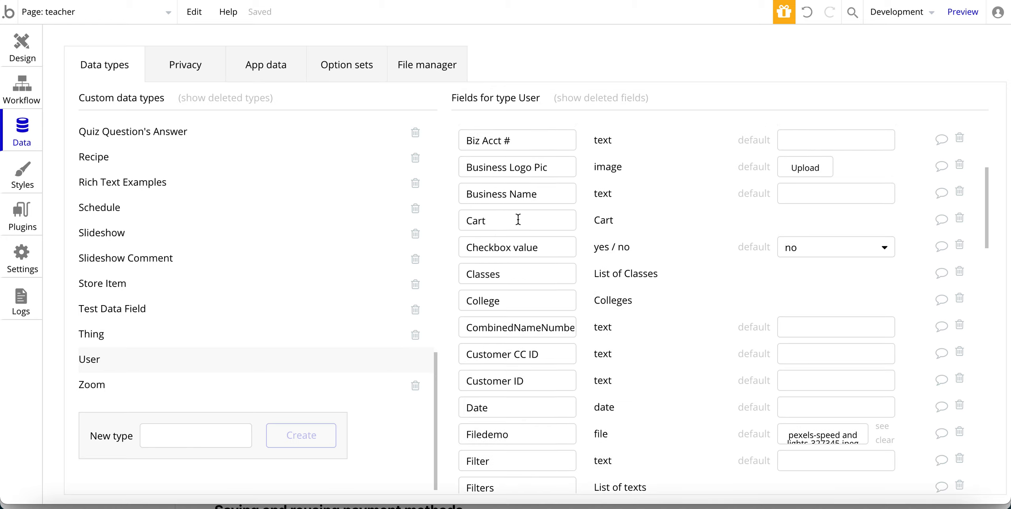
pyautogui.scroll(-2, 522, 331)
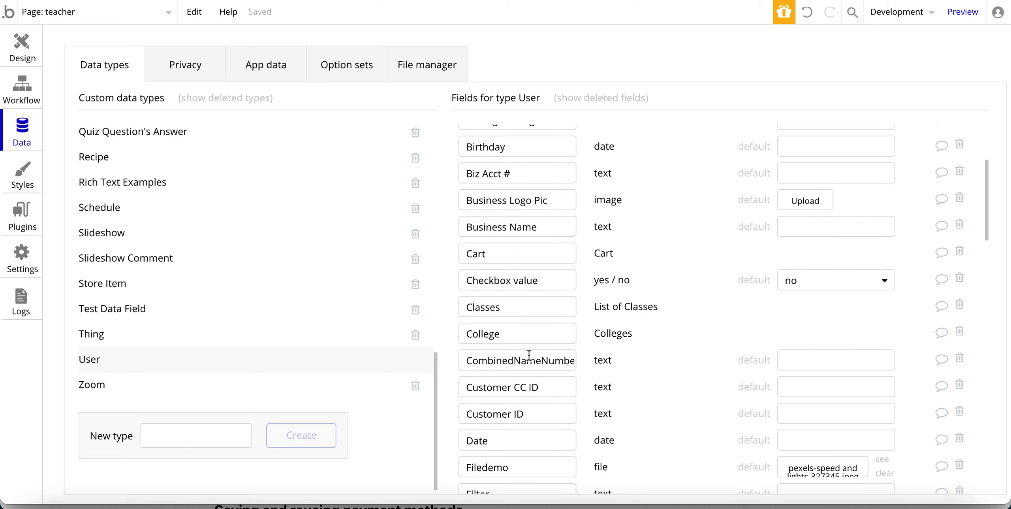
pyautogui.scroll(-1, 489, 426)
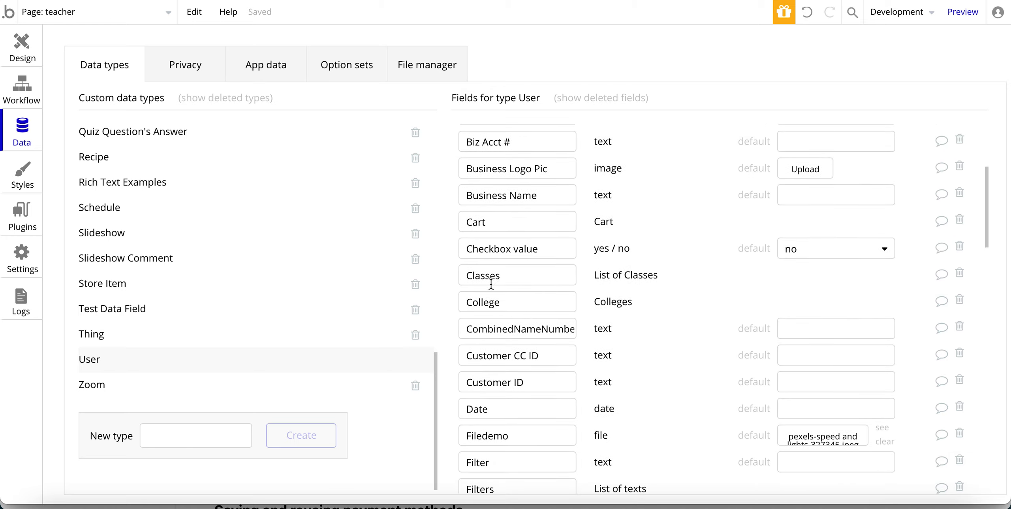
pyautogui.click(20, 49)
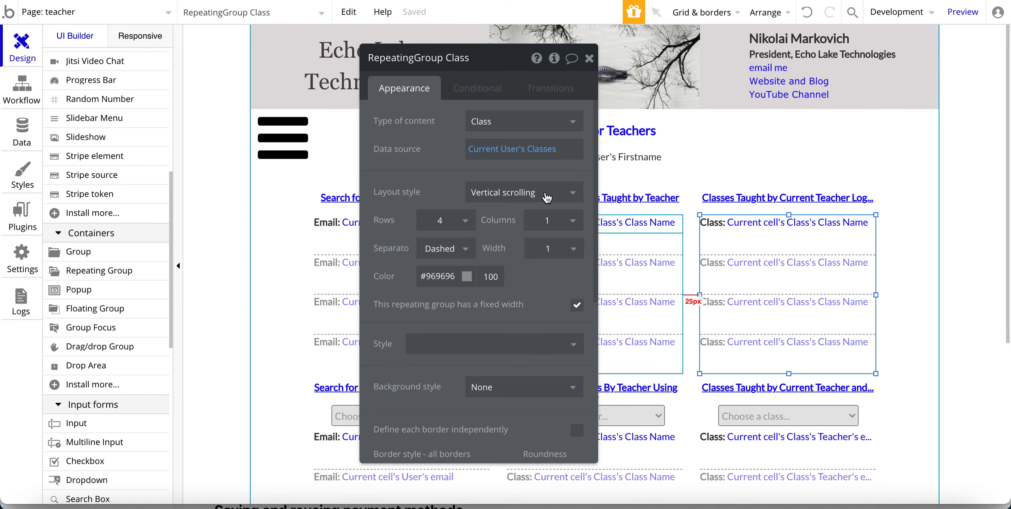
pyautogui.moveTo(455, 167); pyautogui.dragTo(552, 179)
pyautogui.click(729, 226)
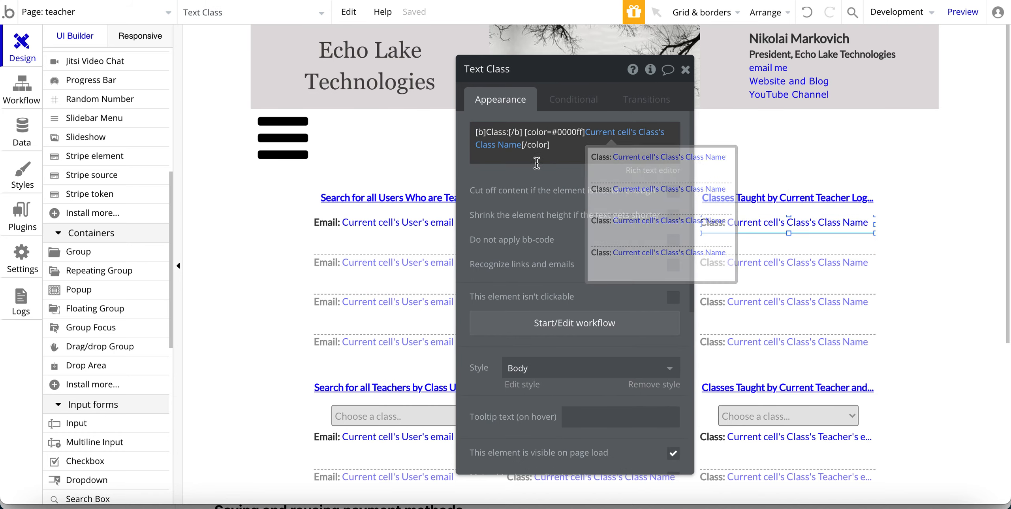
pyautogui.moveTo(499, 185); pyautogui.dragTo(473, 184)
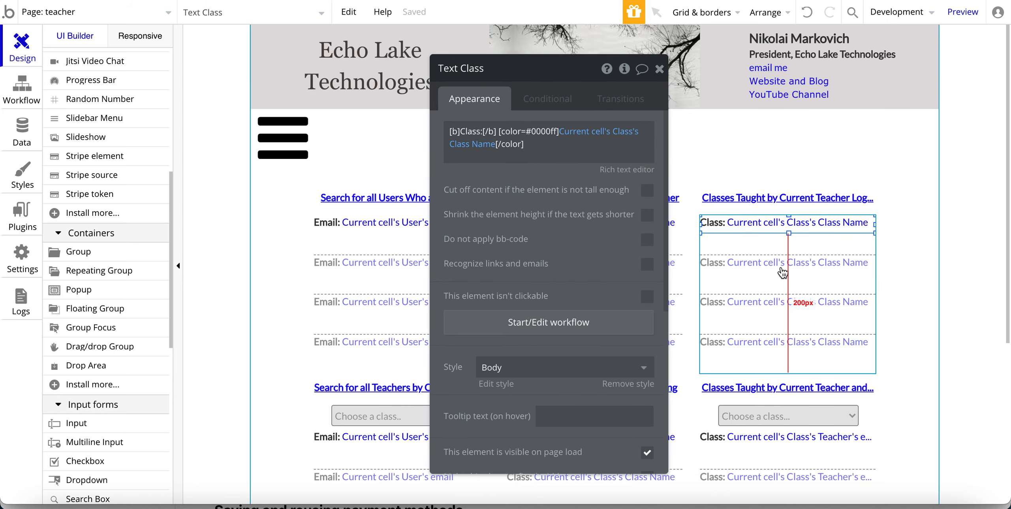
pyautogui.hotkey('ctrl', 'Tab')
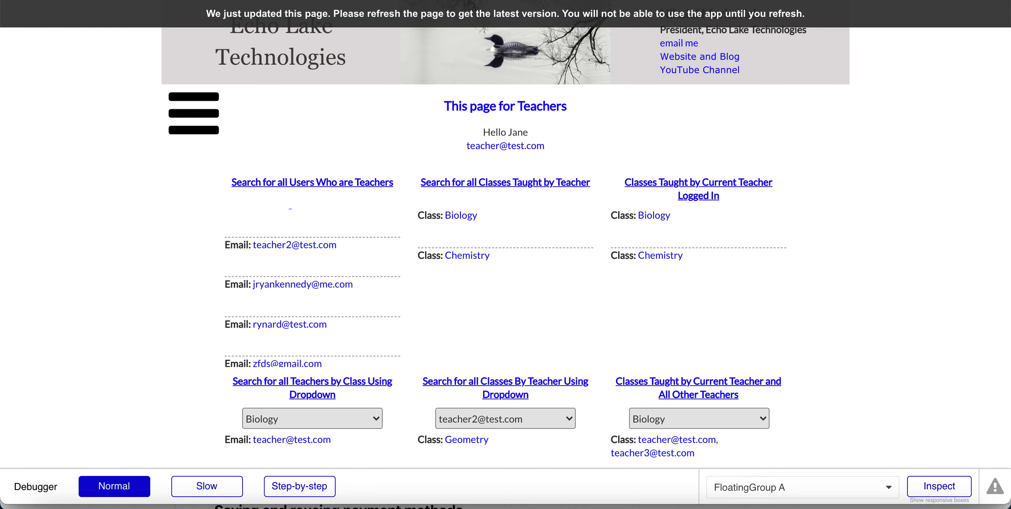
pyautogui.click(118, 1)
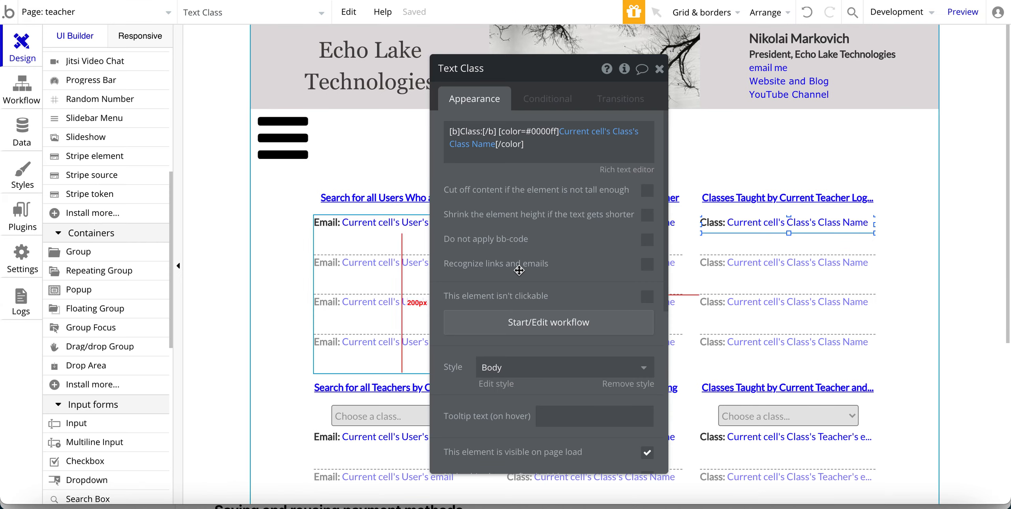
# Review RepeatingGroup User's Search for Users constraints, then select the 'Choose a class..' dropdown.
pyautogui.scroll(-7, 418, 271)
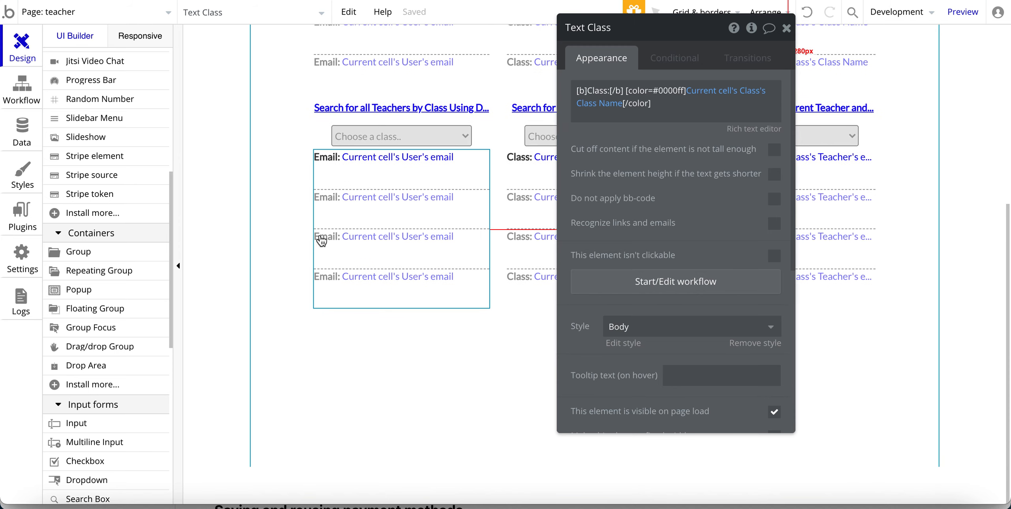
pyautogui.click(373, 231)
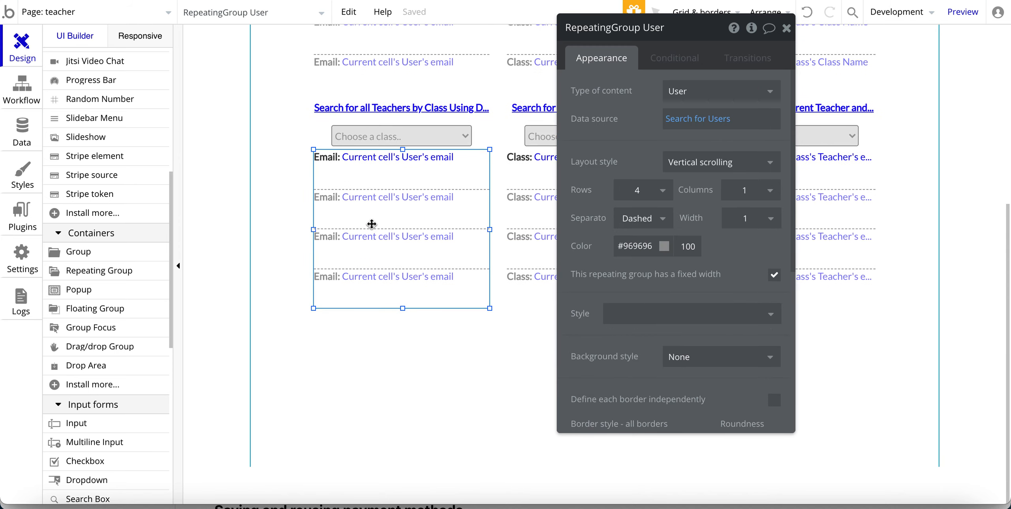
pyautogui.moveTo(621, 115); pyautogui.dragTo(621, 142)
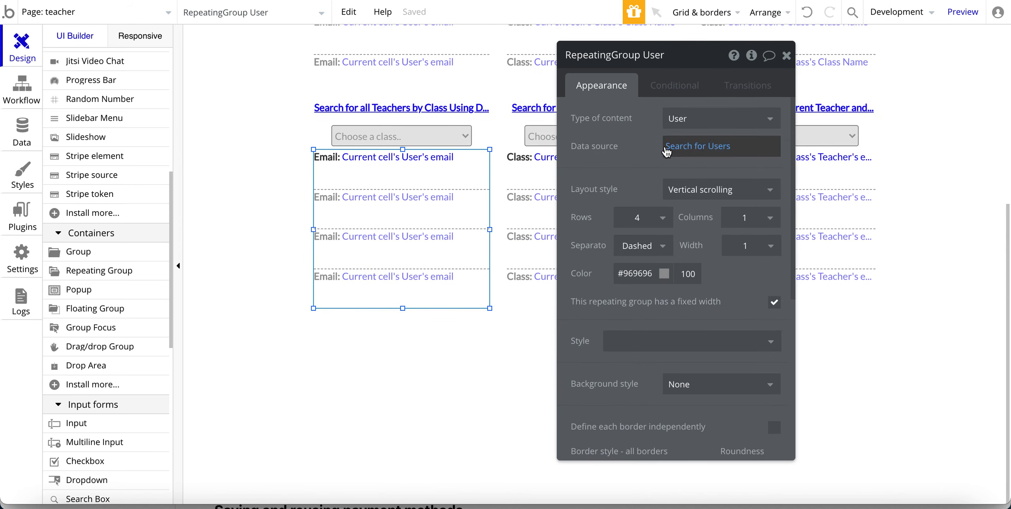
pyautogui.click(681, 150)
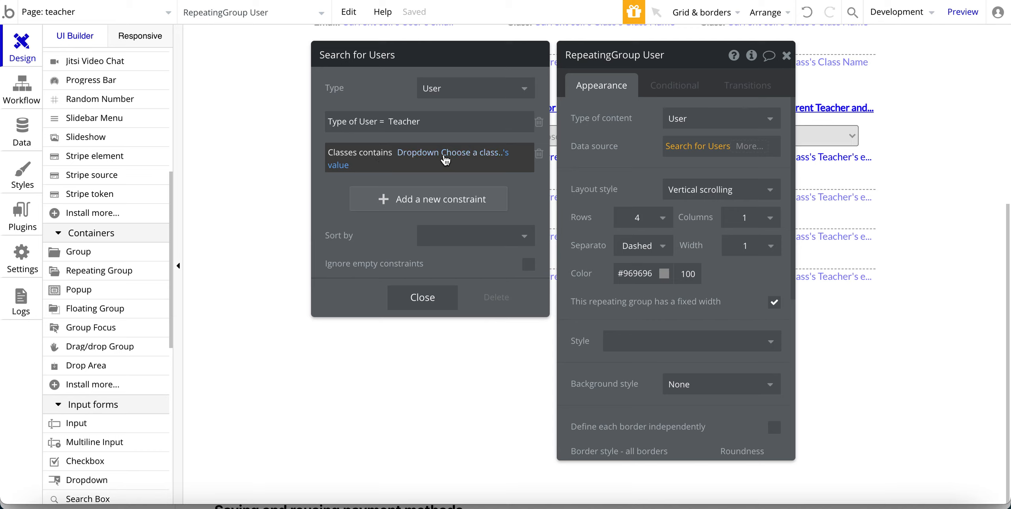
pyautogui.click(607, 180)
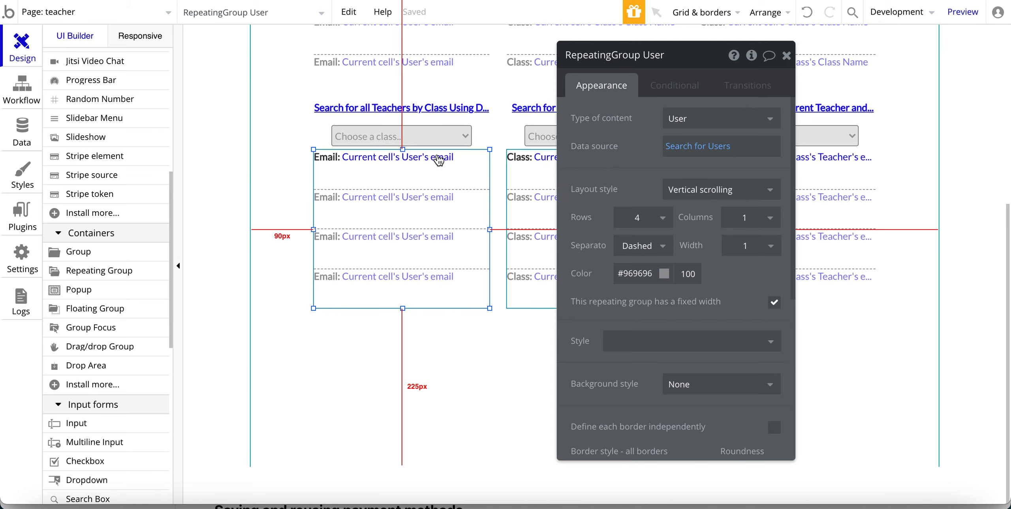
pyautogui.click(380, 134)
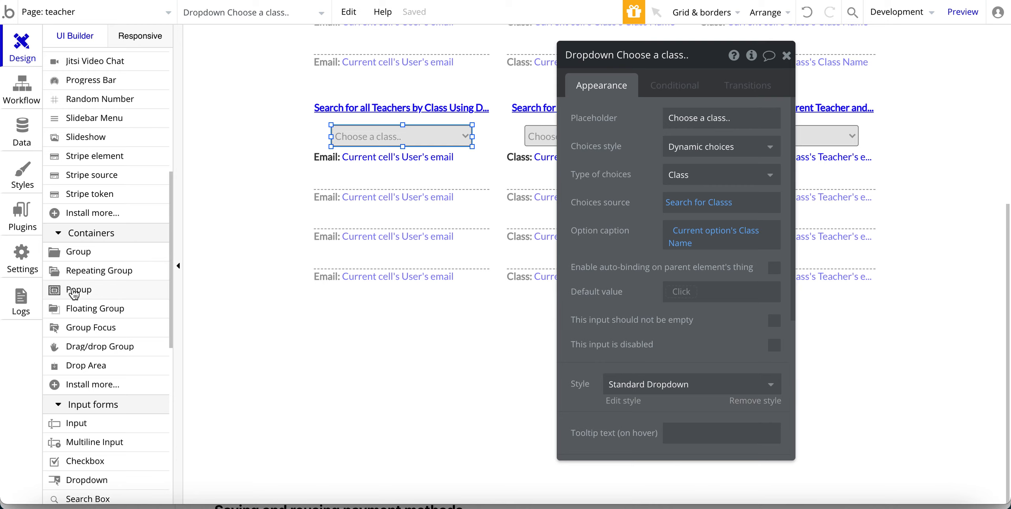
pyautogui.scroll(-4, 73, 294)
pyautogui.scroll(-1, 73, 294)
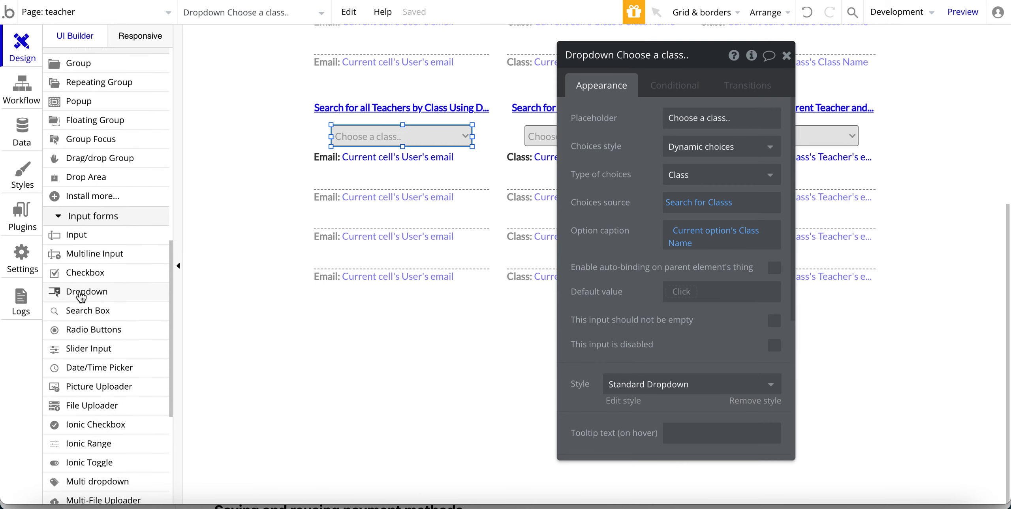
pyautogui.click(77, 291)
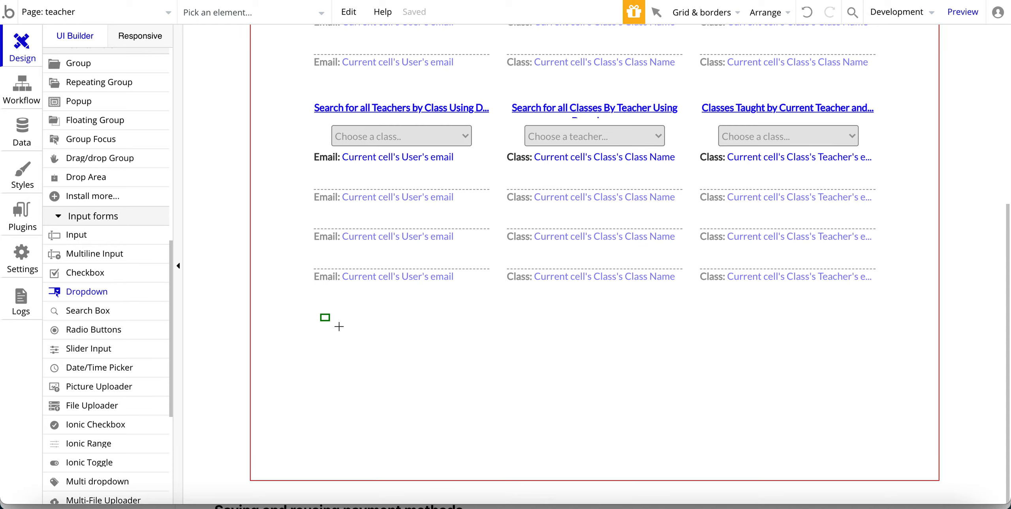
pyautogui.moveTo(320, 313); pyautogui.dragTo(469, 338)
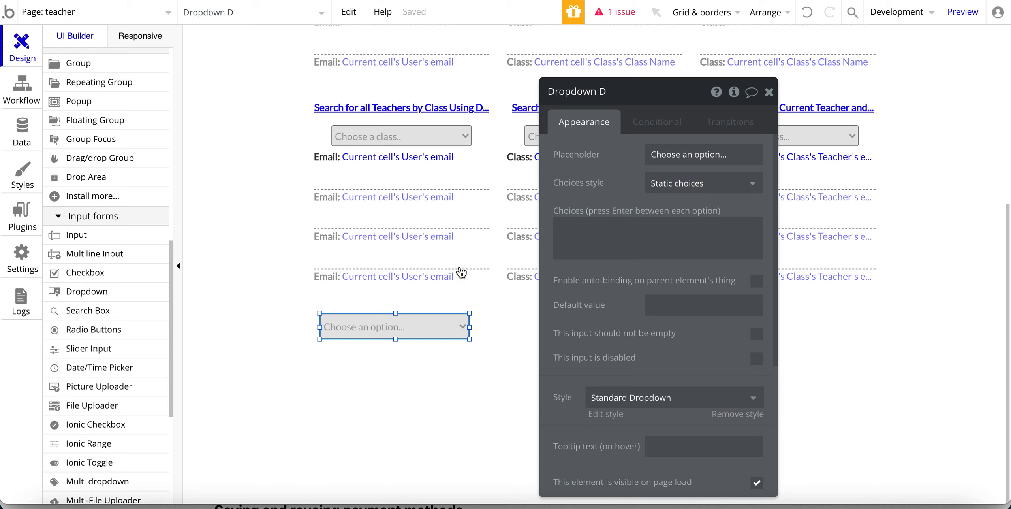
pyautogui.press('Delete')
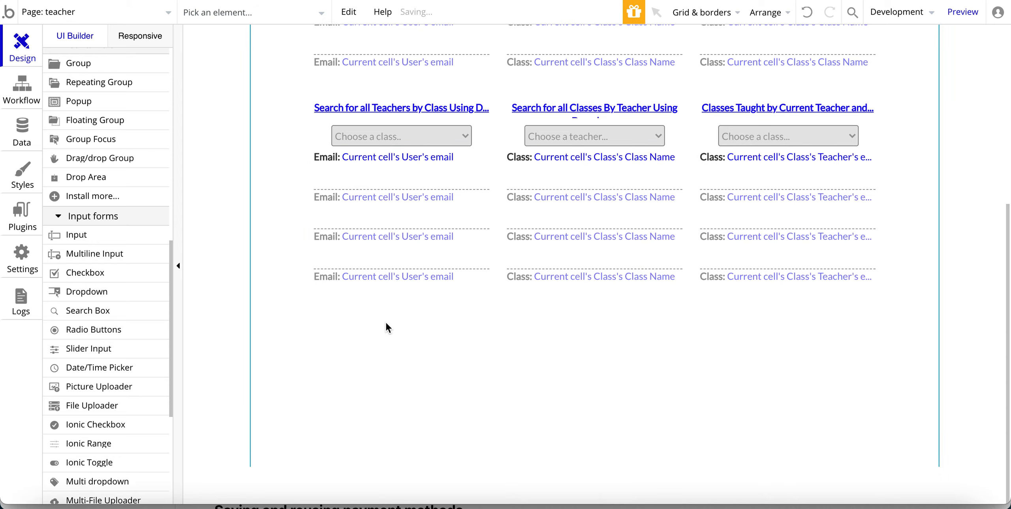
pyautogui.click(372, 136)
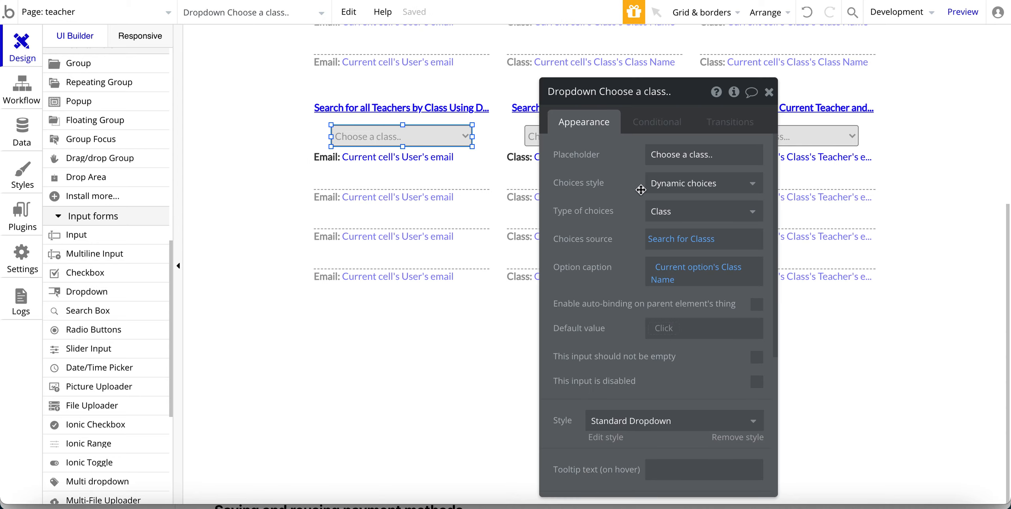
pyautogui.moveTo(641, 189); pyautogui.dragTo(655, 156)
pyautogui.click(696, 121)
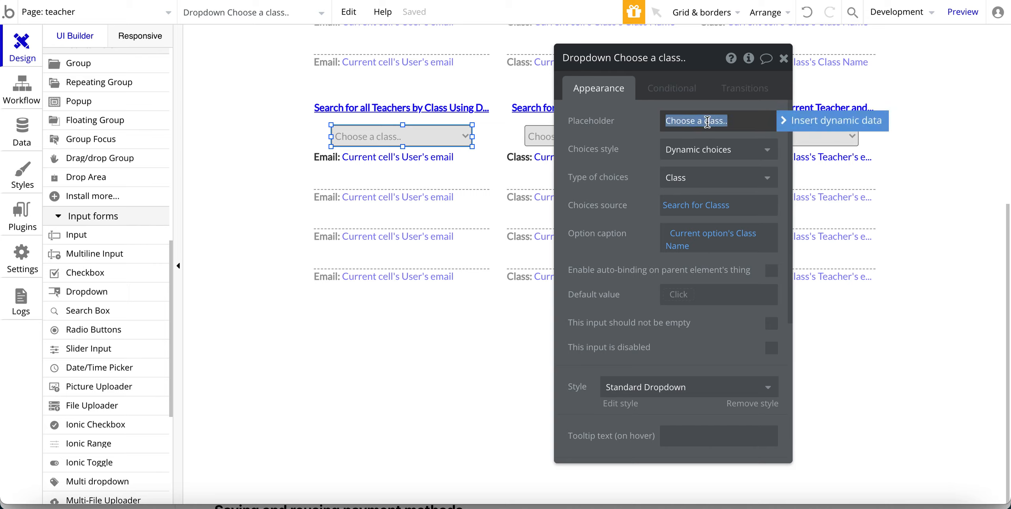
pyautogui.click(678, 150)
pyautogui.click(614, 143)
pyautogui.click(677, 152)
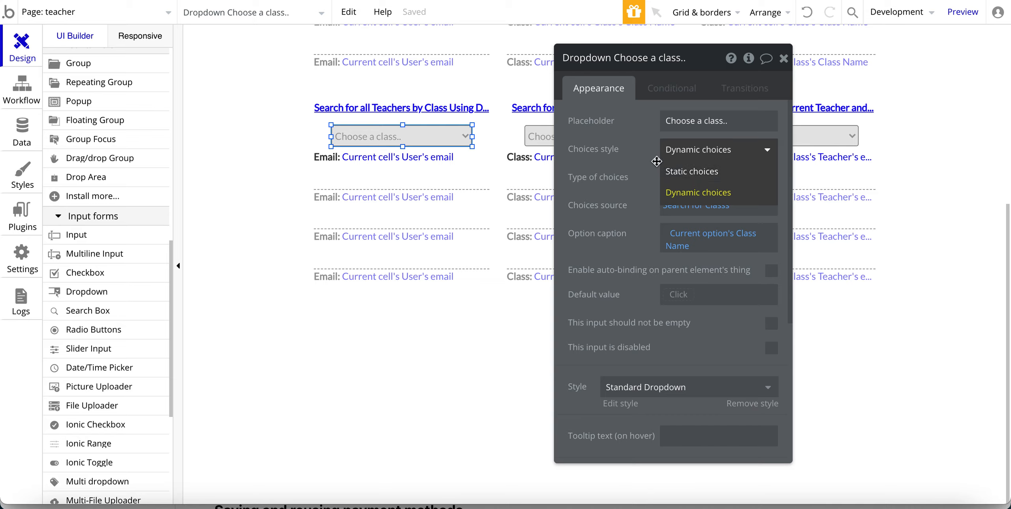
pyautogui.click(675, 171)
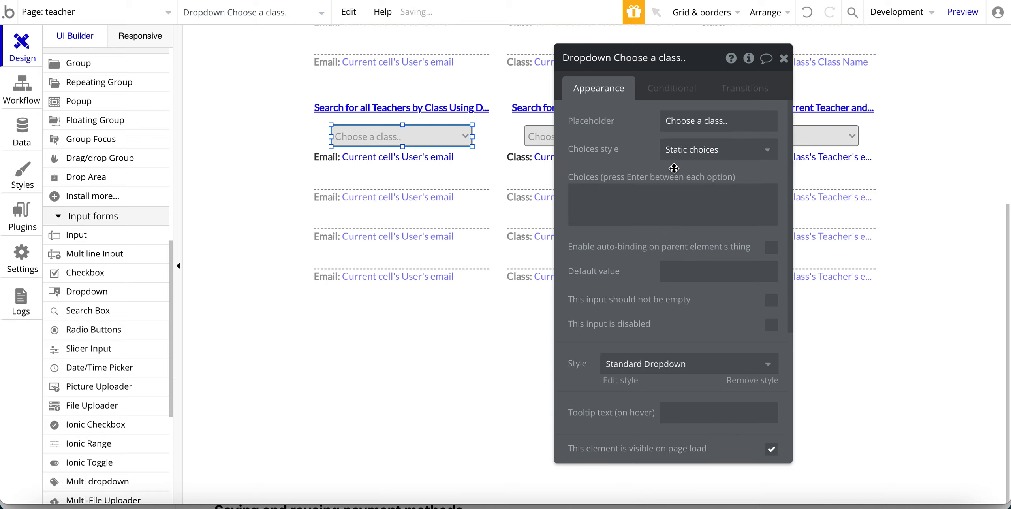
pyautogui.click(635, 203)
pyautogui.write('V')
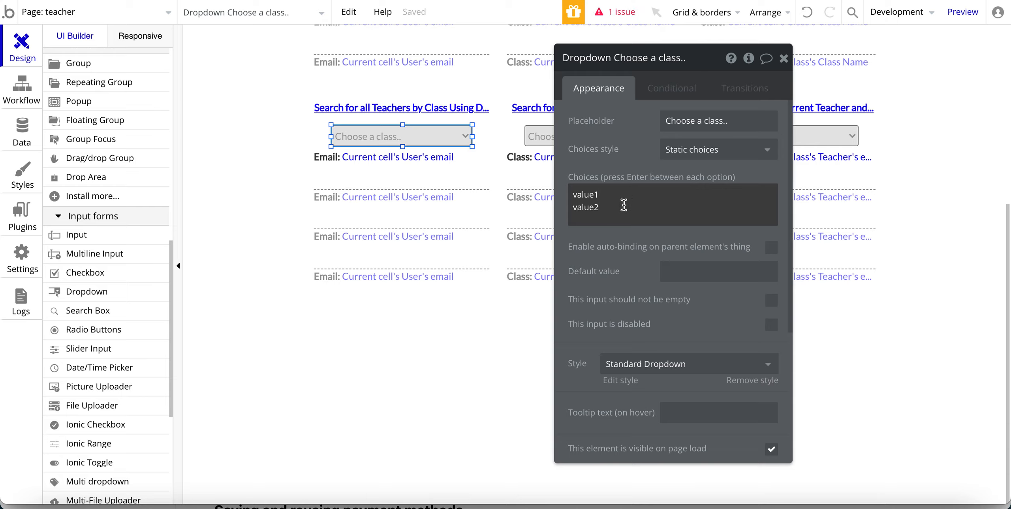
pyautogui.moveTo(623, 205); pyautogui.dragTo(568, 193)
pyautogui.press('BackSpace')
pyautogui.click(687, 150)
pyautogui.click(679, 192)
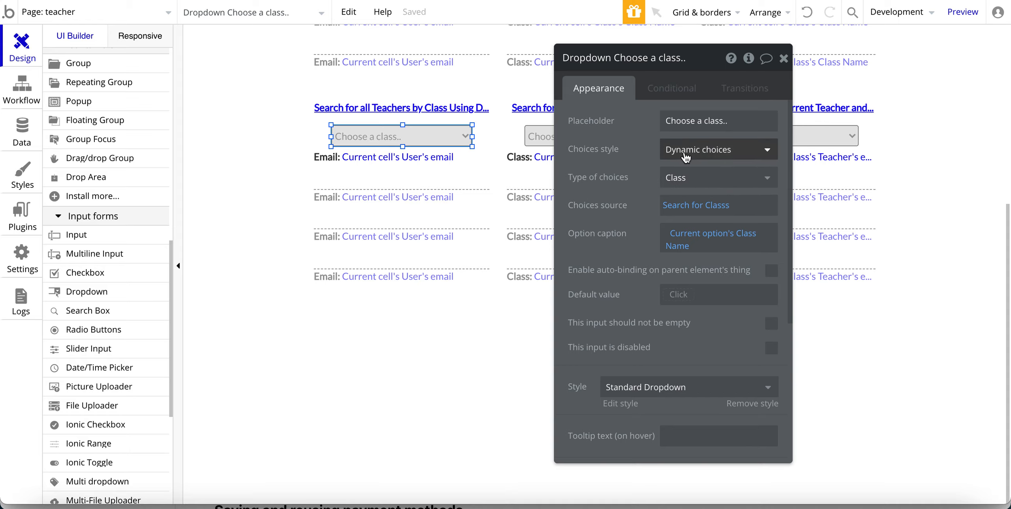
# Set the class dropdown's choices to Class records captioned with Current option's Class Name.
pyautogui.click(673, 176)
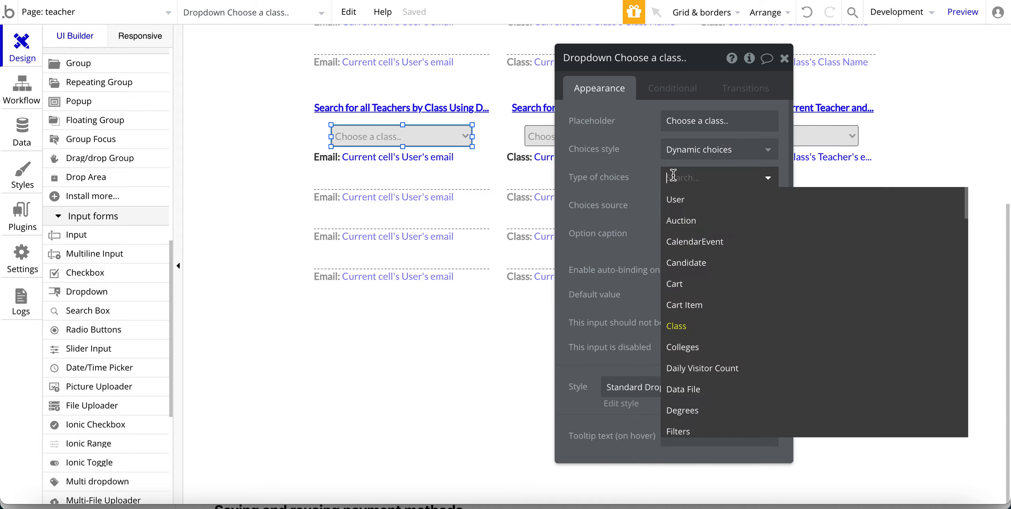
pyautogui.click(676, 326)
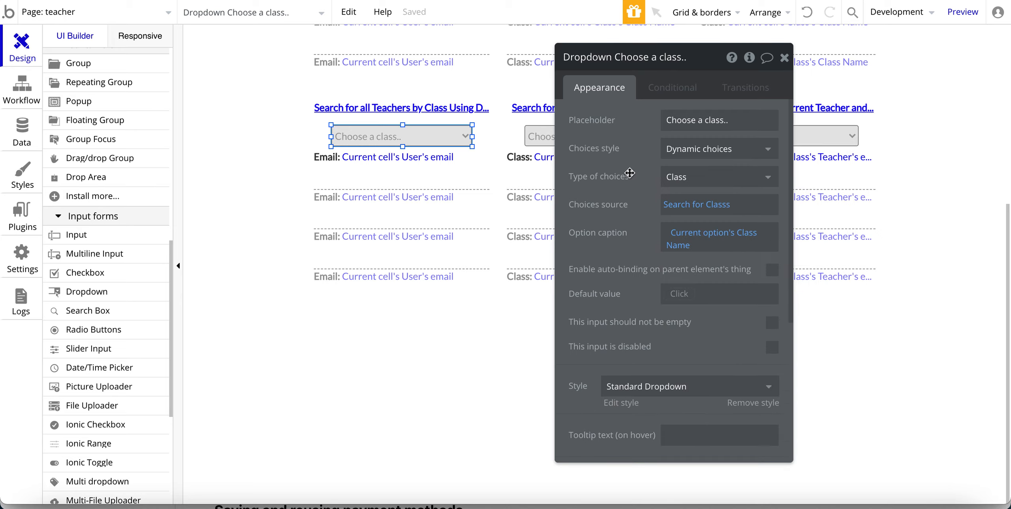
pyautogui.click(676, 205)
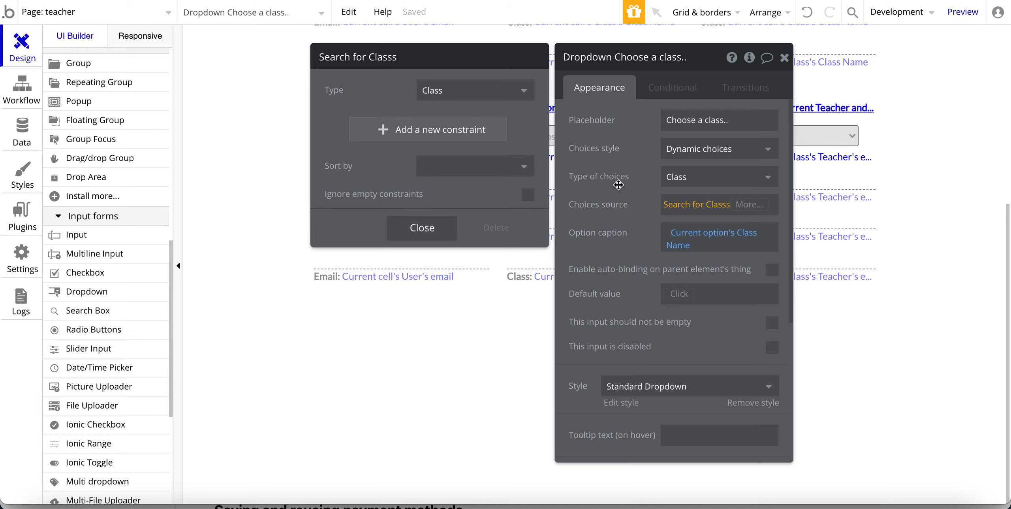
pyautogui.click(618, 184)
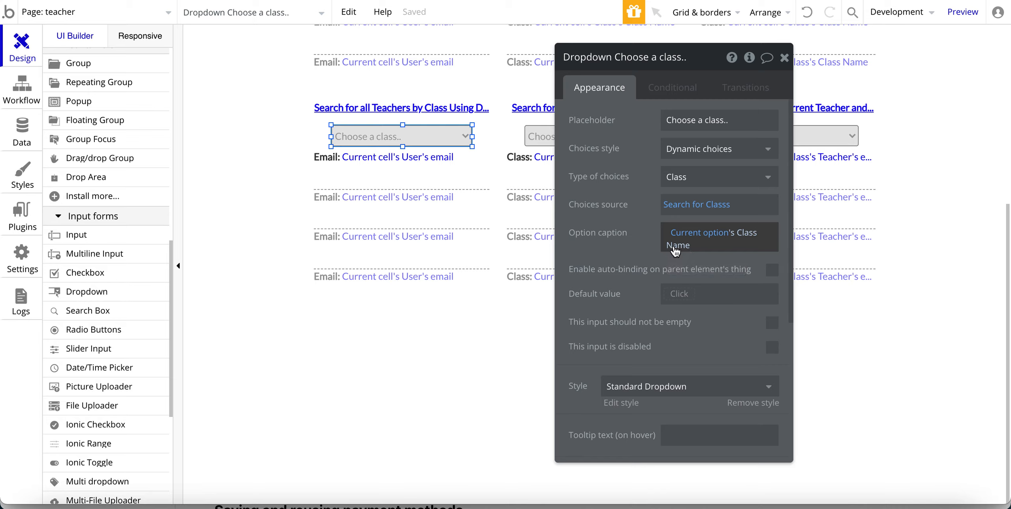
pyautogui.click(704, 232)
pyautogui.click(705, 272)
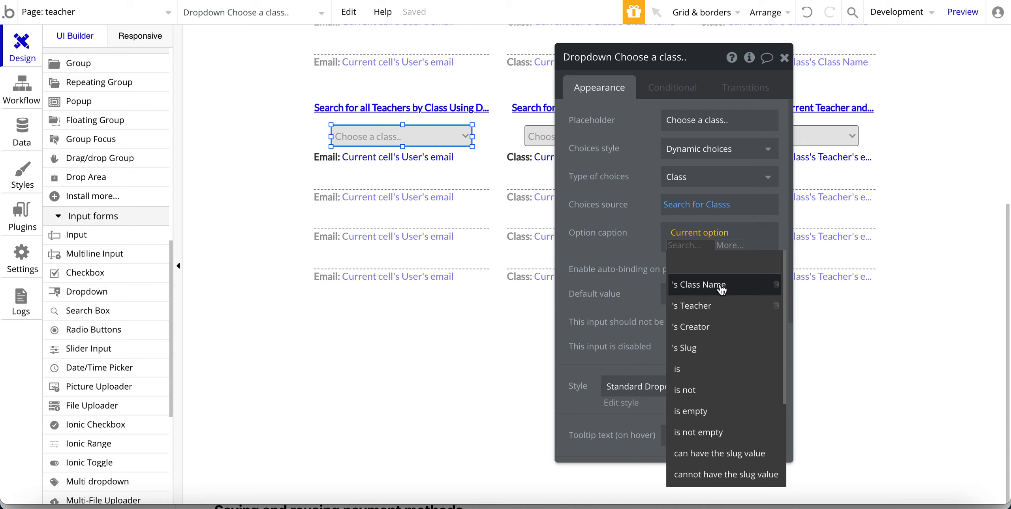
pyautogui.click(712, 285)
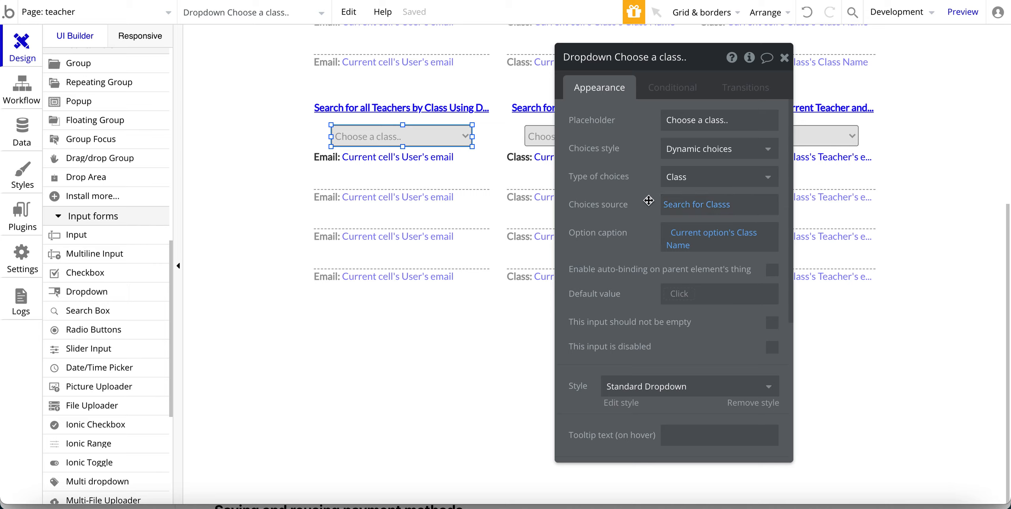
pyautogui.click(671, 204)
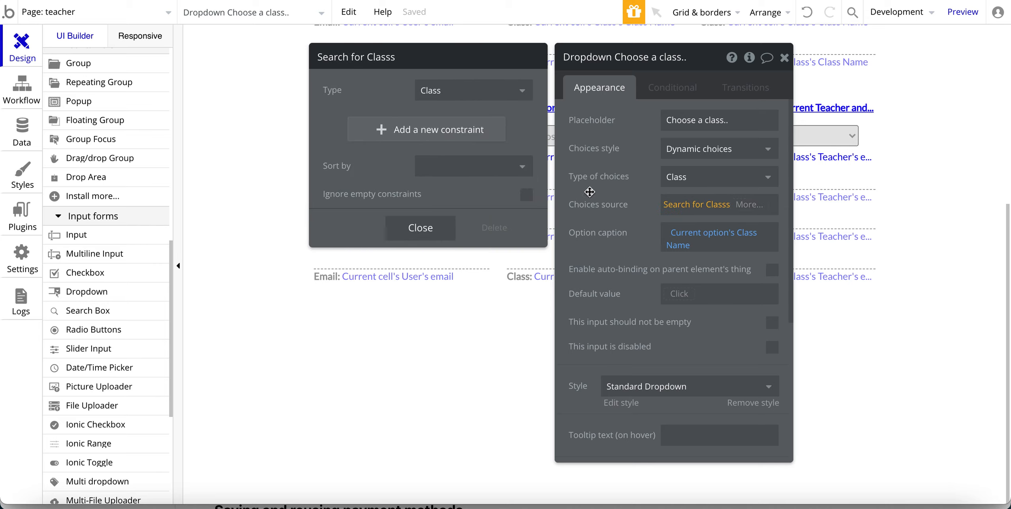
pyautogui.click(602, 170)
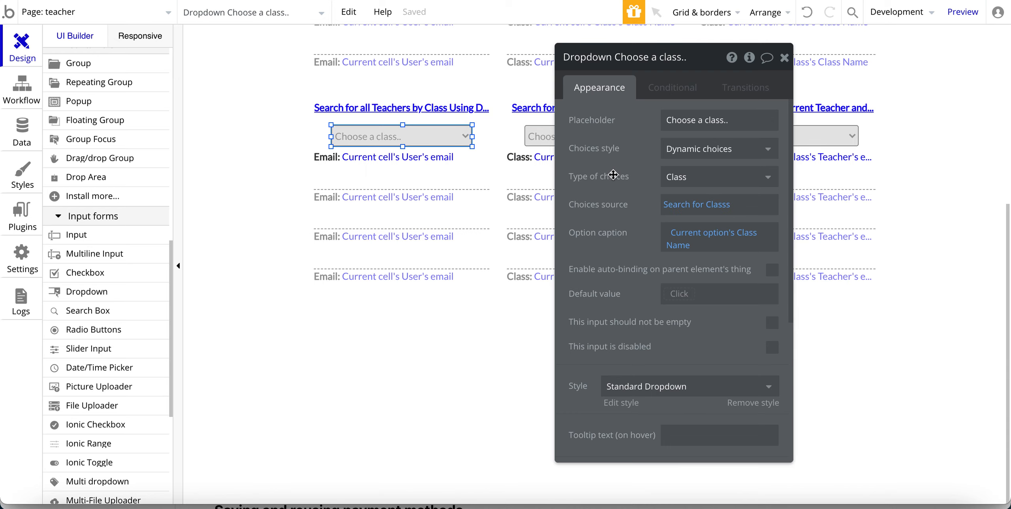
# Check the teacher email list's Search for Users and select its email text.
pyautogui.click(474, 182)
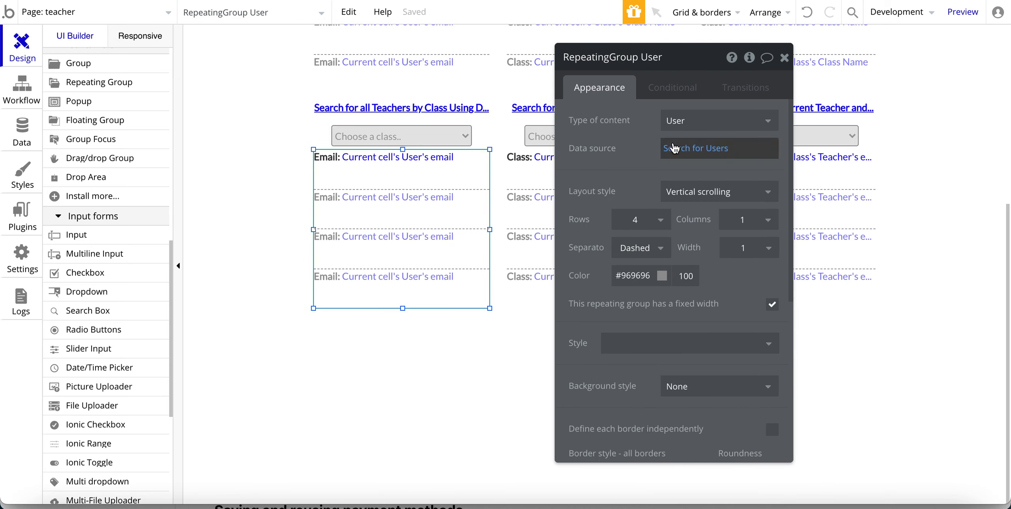
pyautogui.click(673, 148)
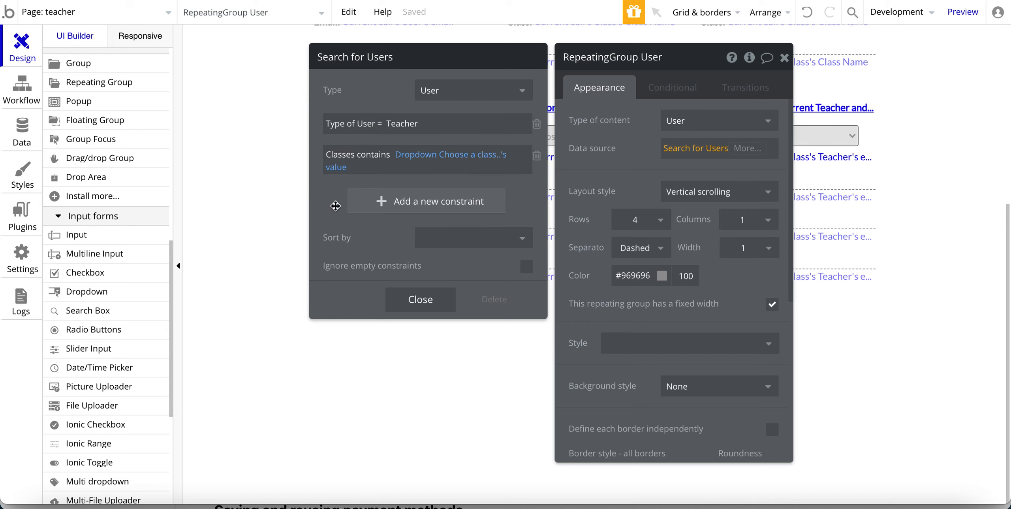
pyautogui.click(649, 179)
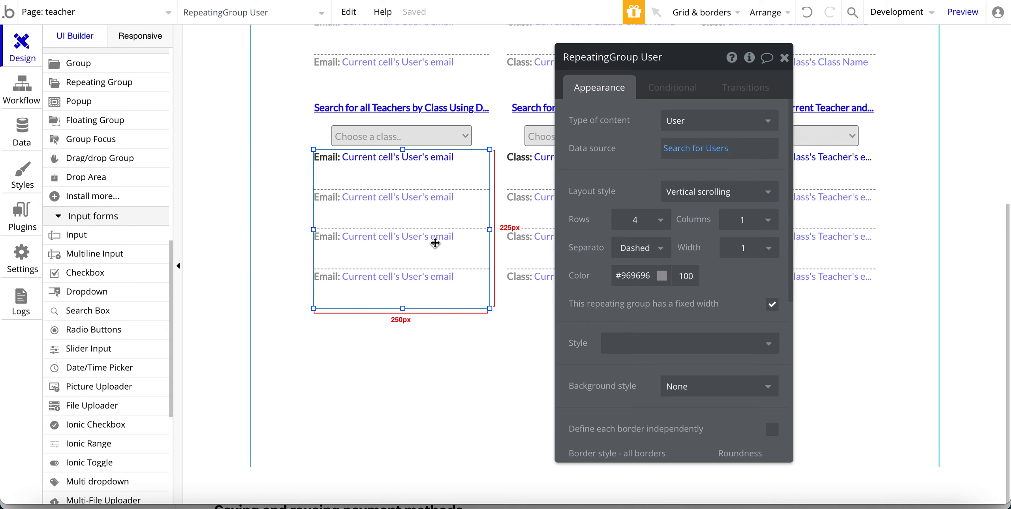
pyautogui.click(397, 158)
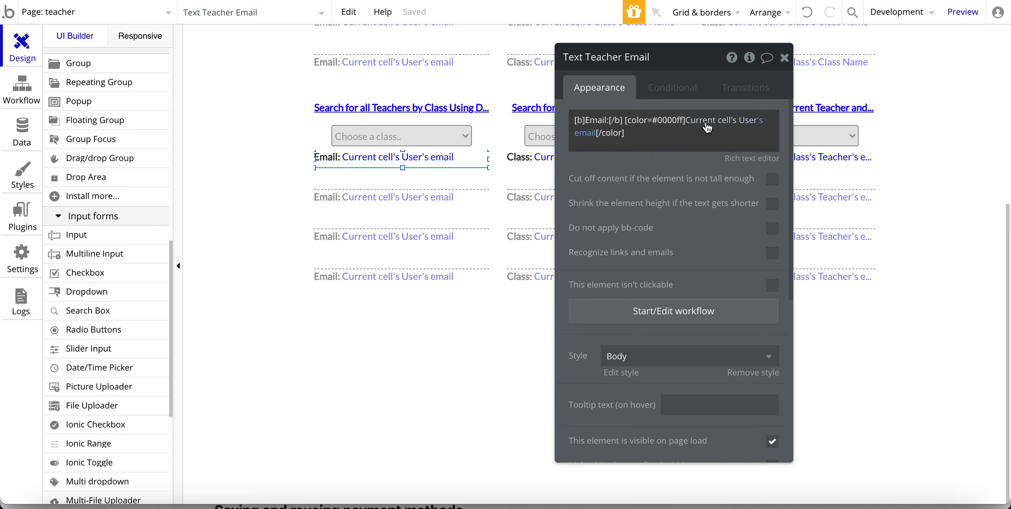
pyautogui.moveTo(731, 127)
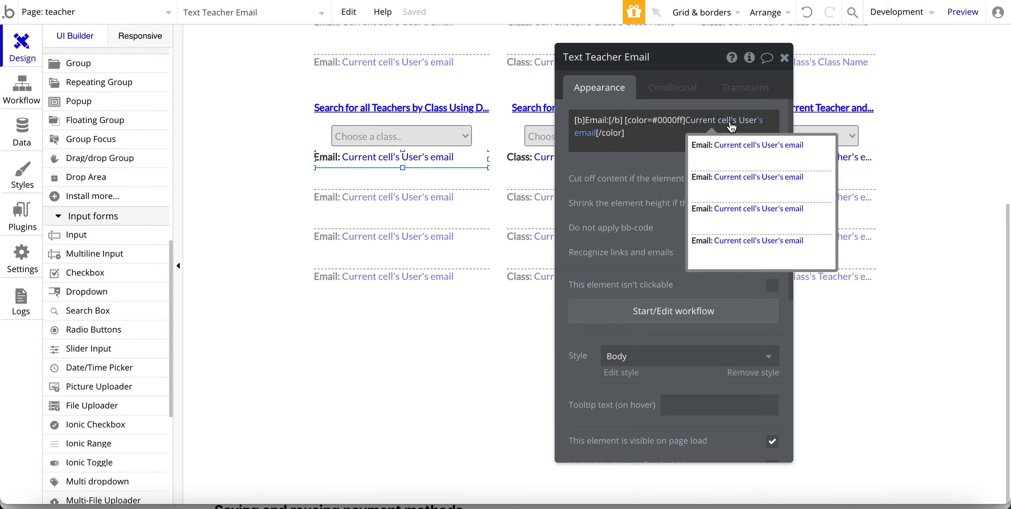
# Open the preview and filter the teacher list by English, then Algebra.
pyautogui.click(315, 1)
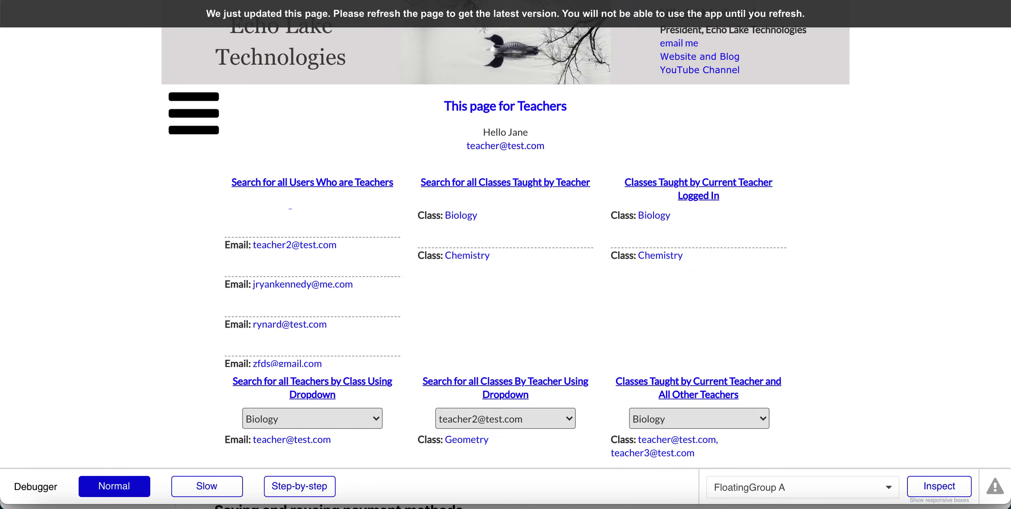
pyautogui.scroll(-3, 277, 302)
pyautogui.scroll(-6, 161, 368)
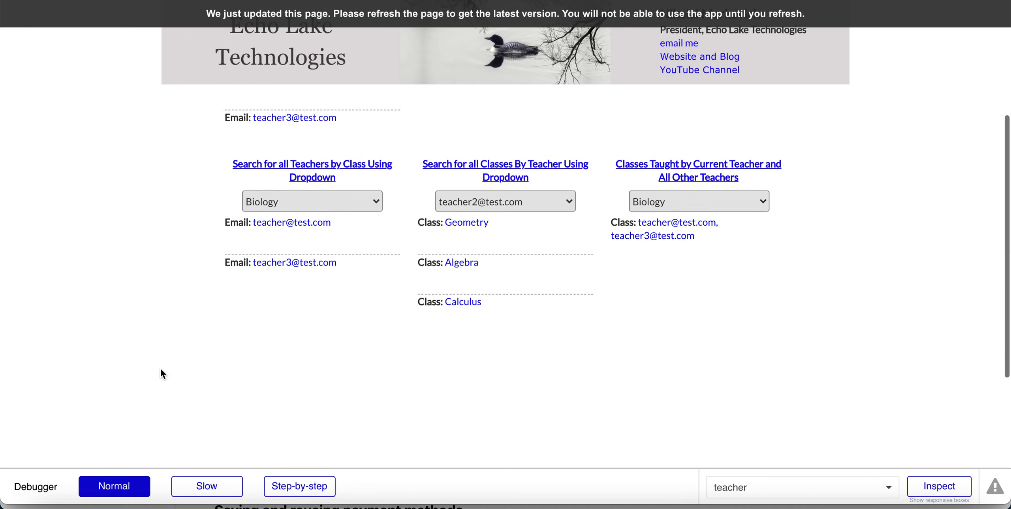
pyautogui.click(276, 171)
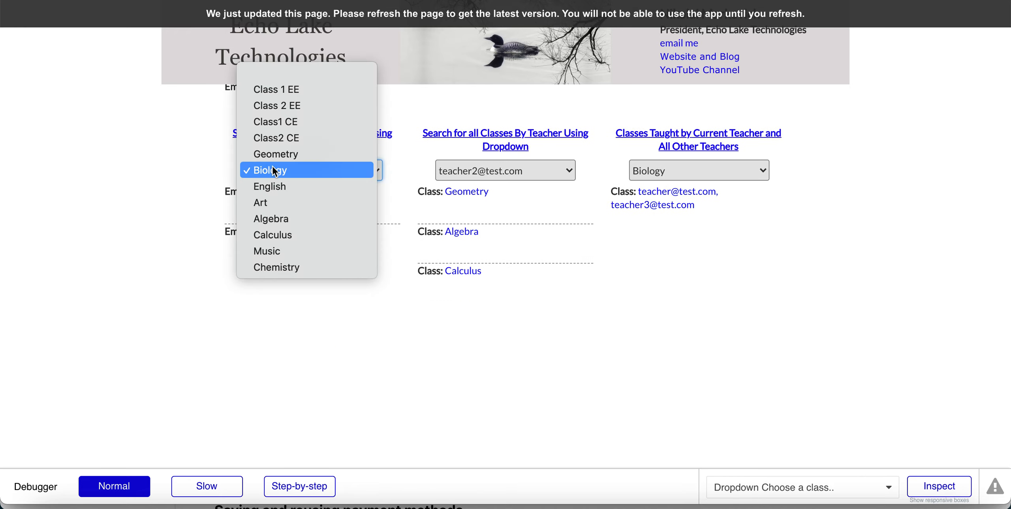
pyautogui.click(273, 186)
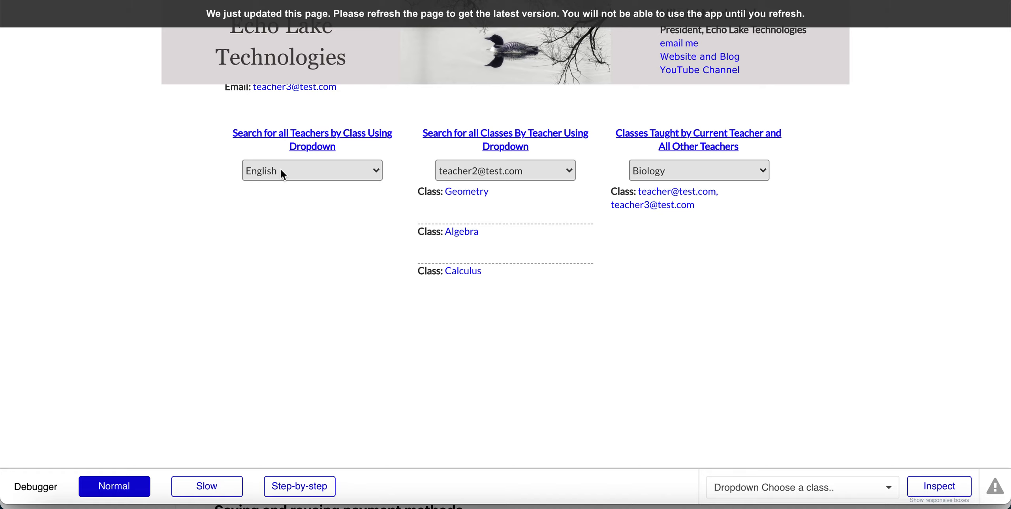
pyautogui.click(283, 172)
pyautogui.click(279, 202)
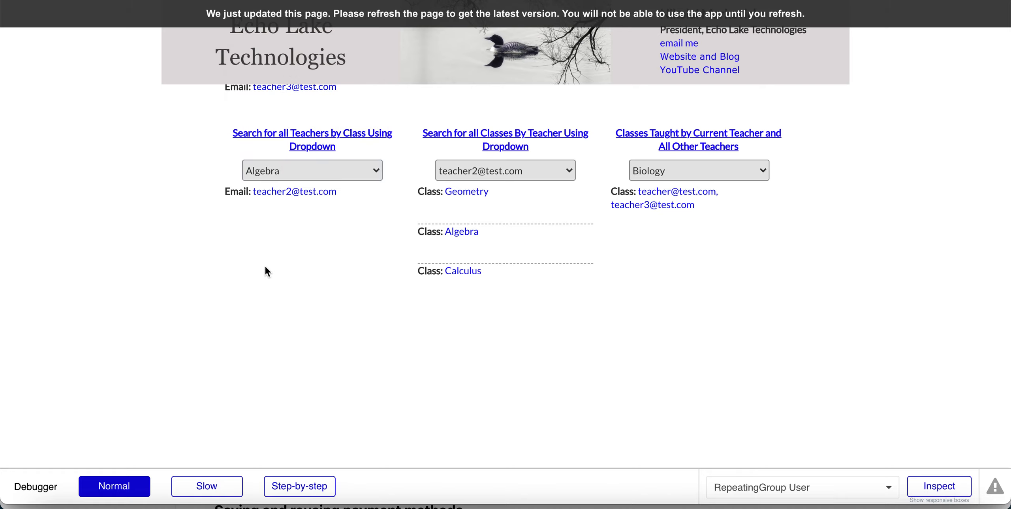
# Switch the class filter through Calculus and Chemistry to Biology, then return to the editor.
pyautogui.click(276, 171)
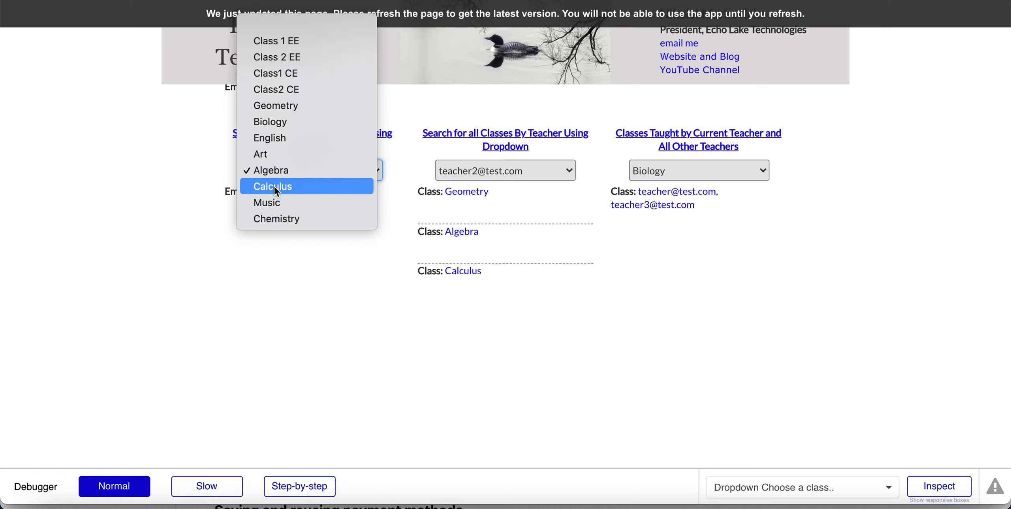
pyautogui.click(274, 186)
pyautogui.click(277, 174)
pyautogui.click(277, 203)
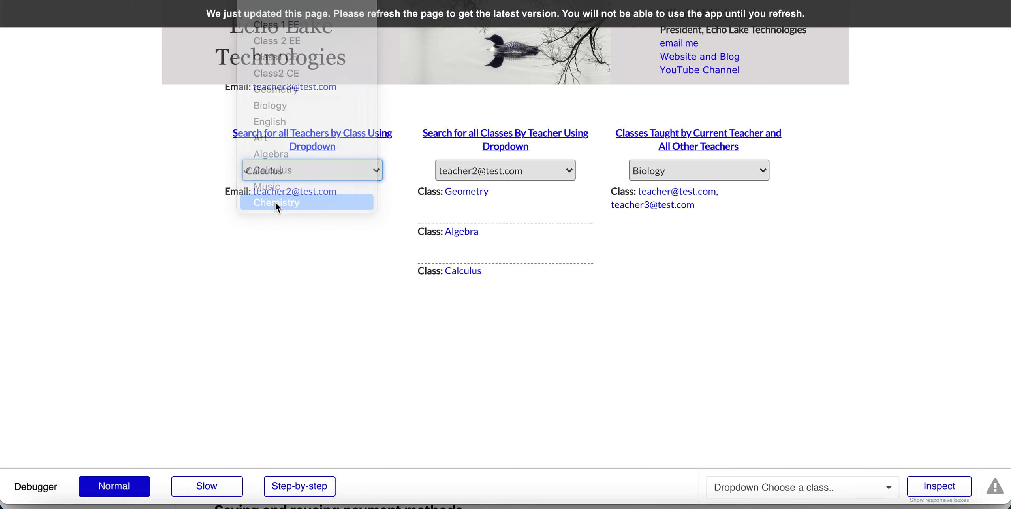
pyautogui.click(277, 172)
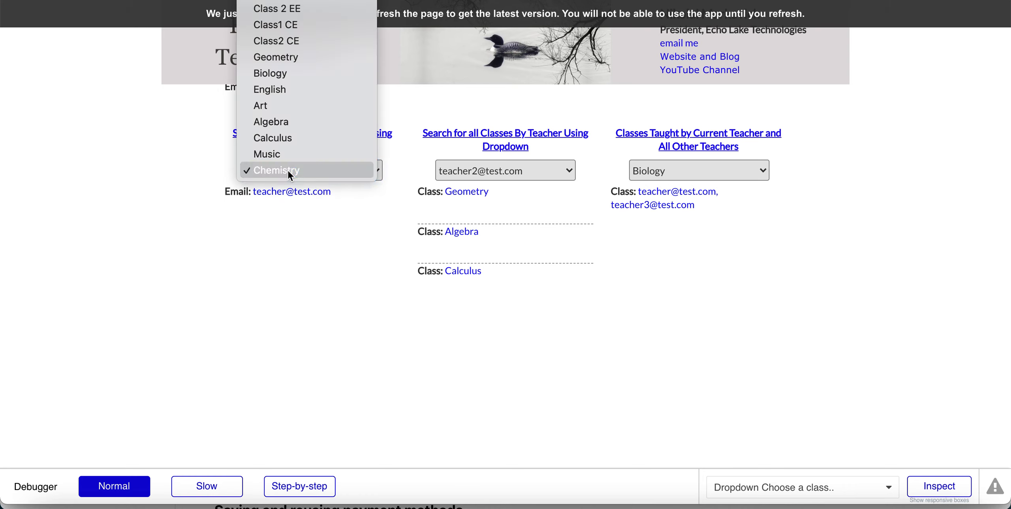
pyautogui.click(278, 73)
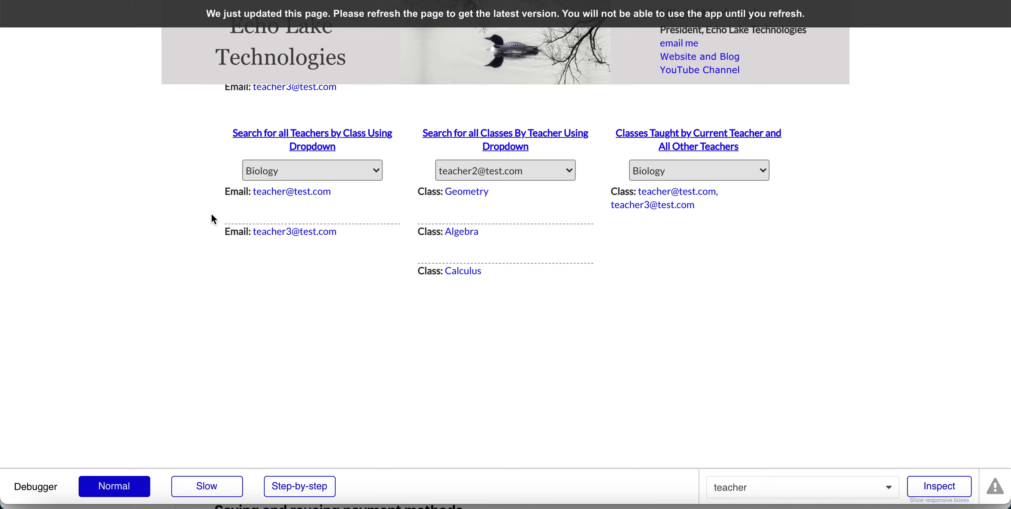
pyautogui.scroll(2, 212, 219)
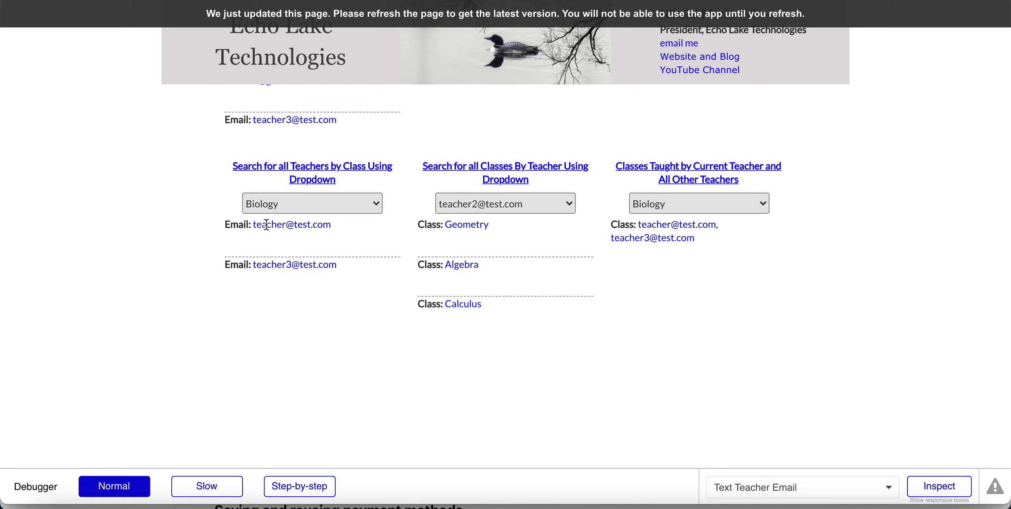
pyautogui.scroll(2, 266, 224)
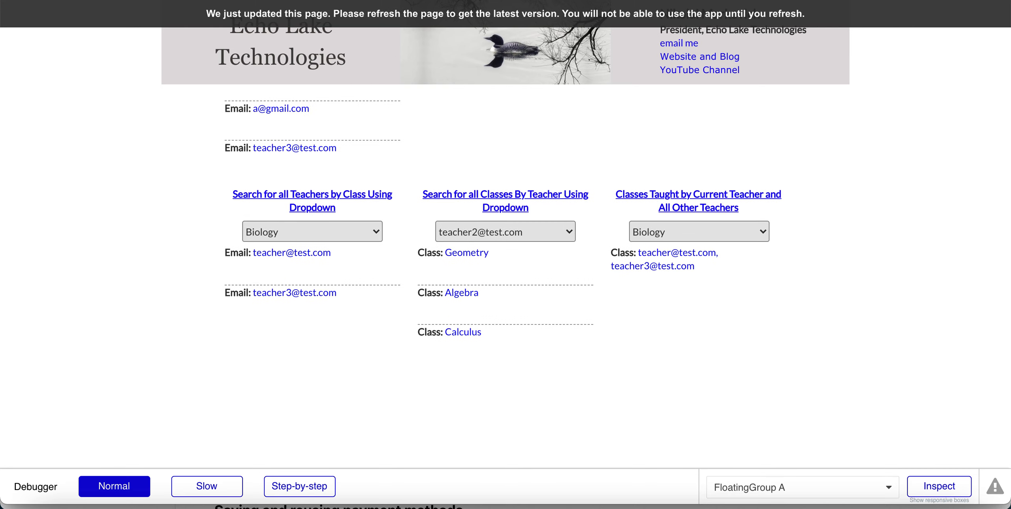
pyautogui.click(118, 1)
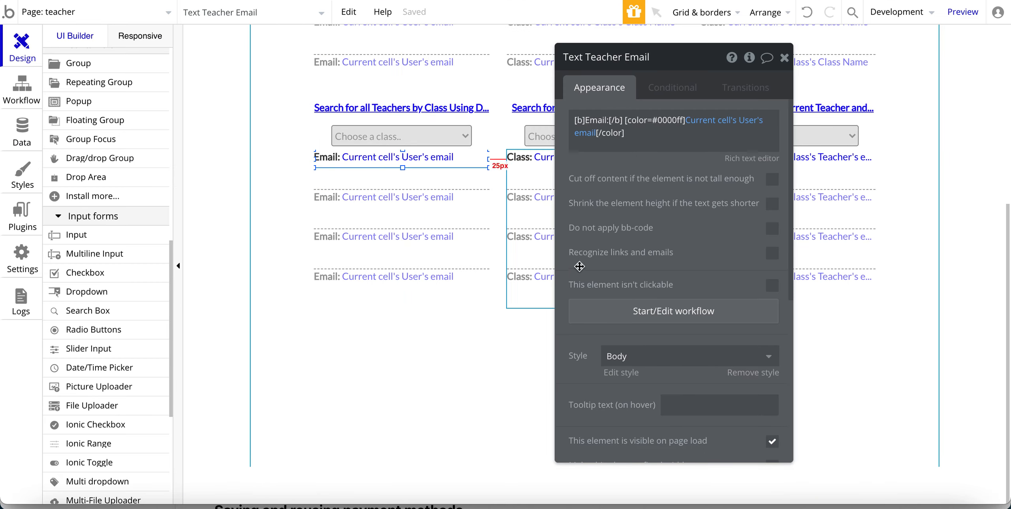
# Inspect the Class repeating group's 'Search for Classs' data source and its teacher constraint.
pyautogui.click(629, 248)
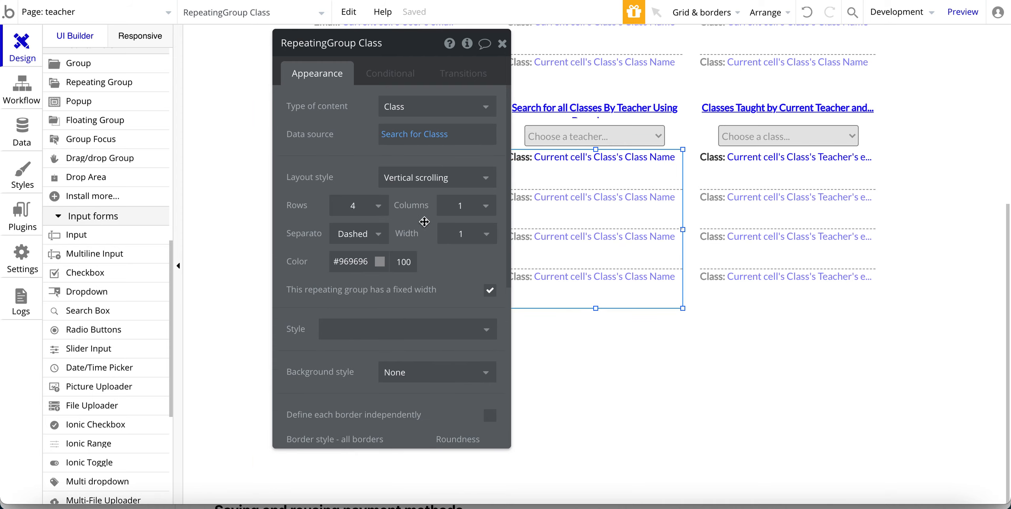
pyautogui.moveTo(363, 169); pyautogui.dragTo(279, 169)
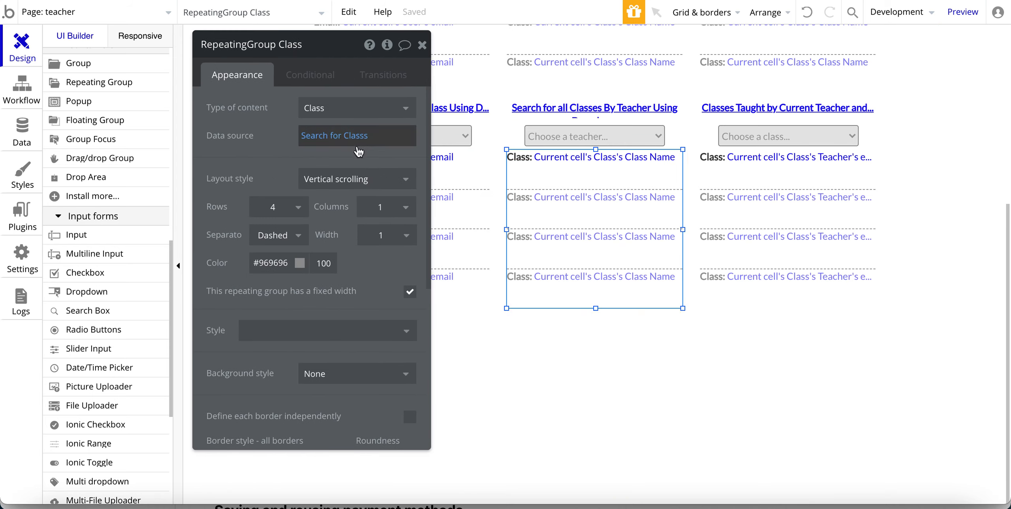
pyautogui.click(325, 136)
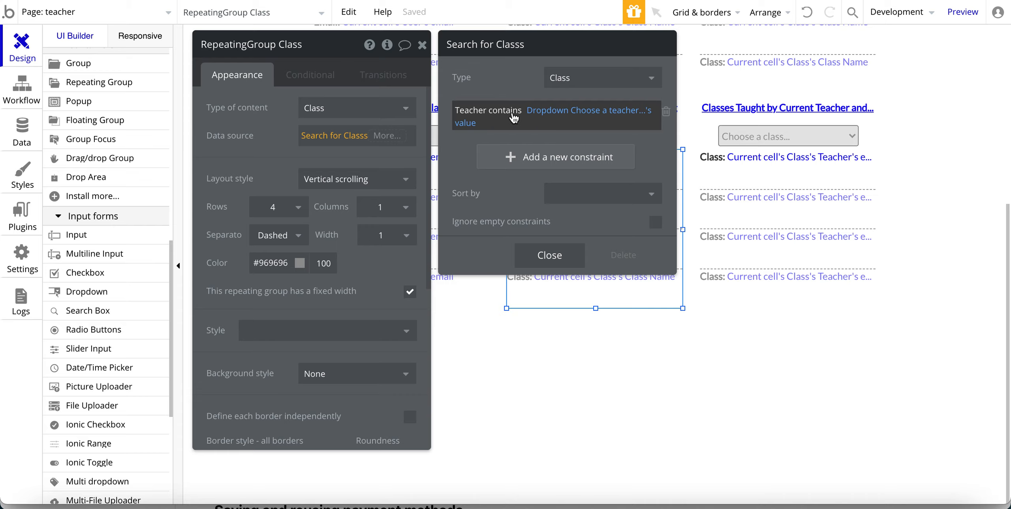
pyautogui.moveTo(457, 164); pyautogui.dragTo(457, 163)
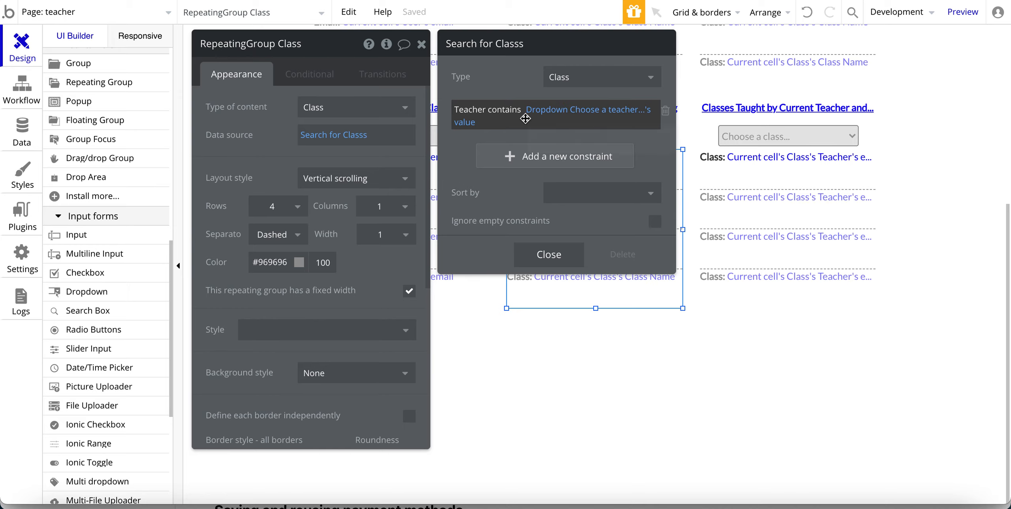
pyautogui.click(561, 262)
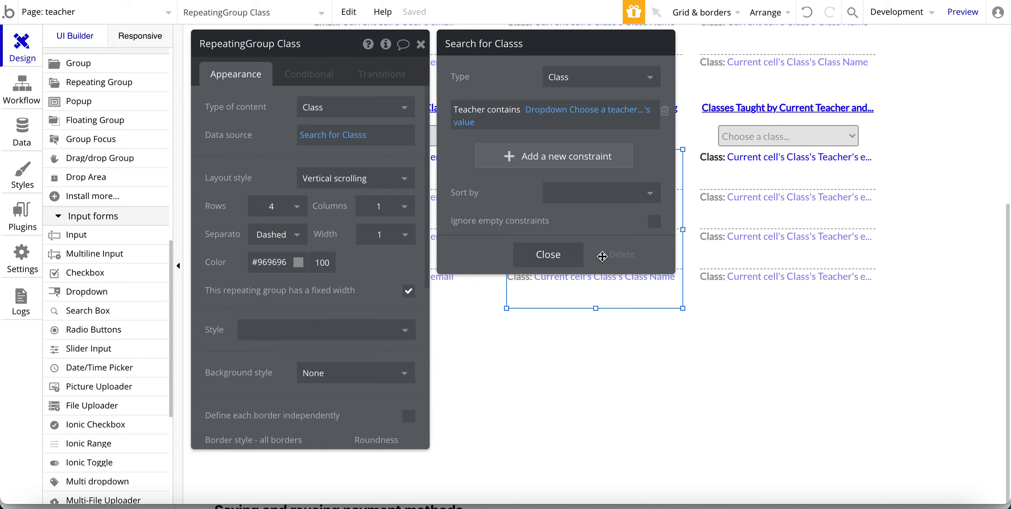
# Close the constraint settings, reselect the classes-by-teacher group, and return to the running preview.
pyautogui.click(613, 275)
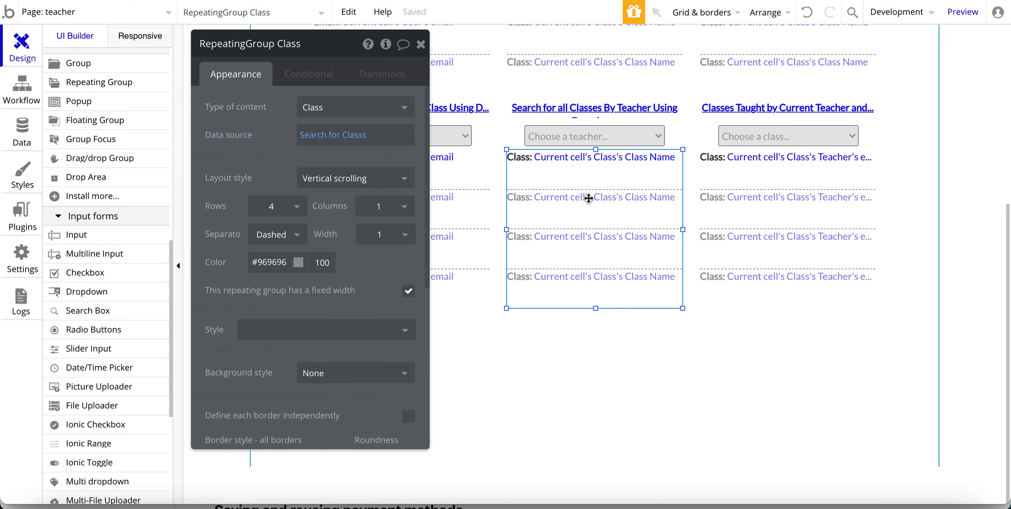
pyautogui.click(566, 134)
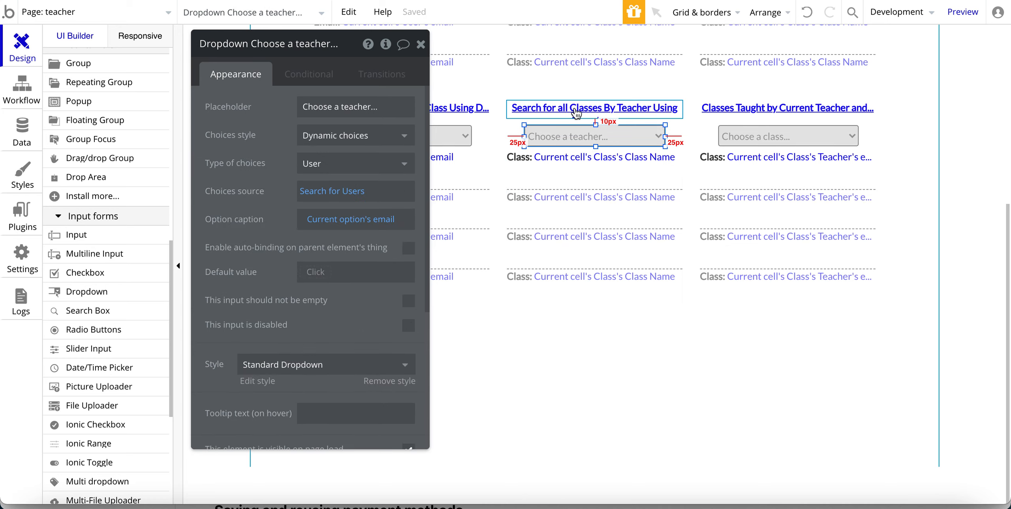
pyautogui.click(577, 167)
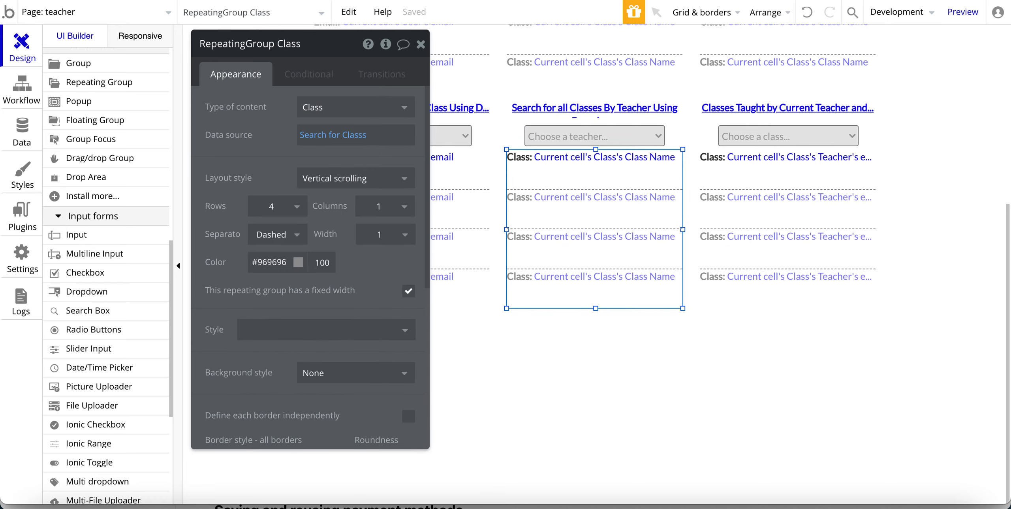
pyautogui.click(351, 0)
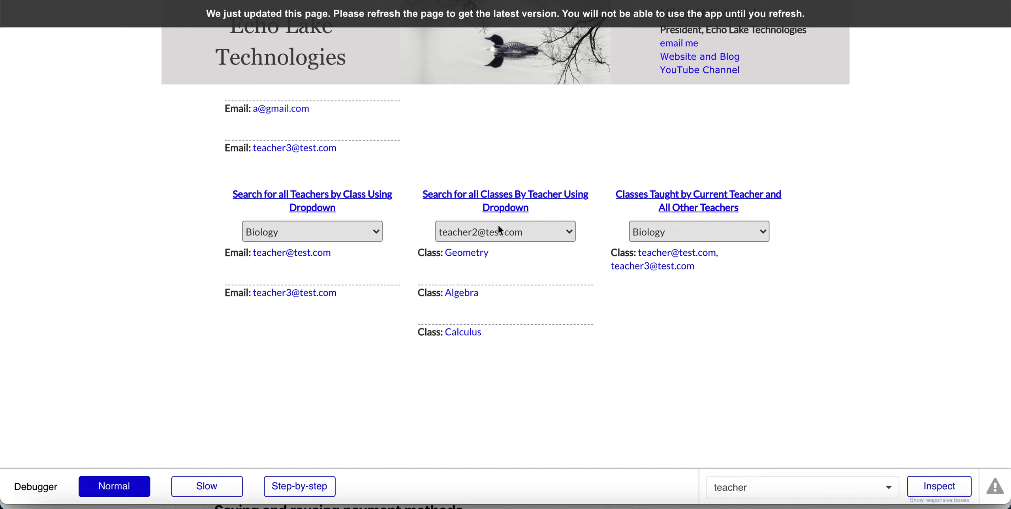
# In preview, filter classes by the first teacher, then back to teacher2, and return to the editor.
pyautogui.click(498, 237)
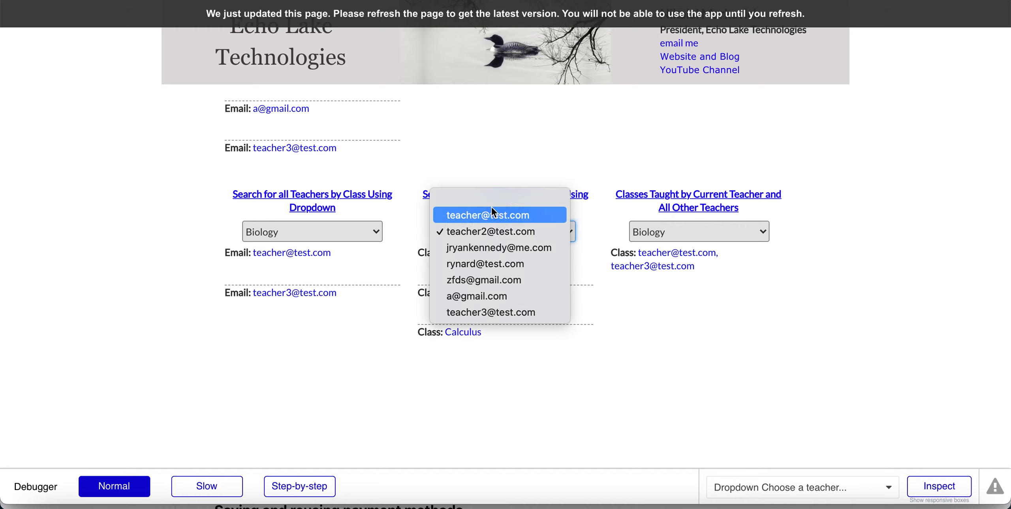
pyautogui.click(492, 207)
pyautogui.click(496, 233)
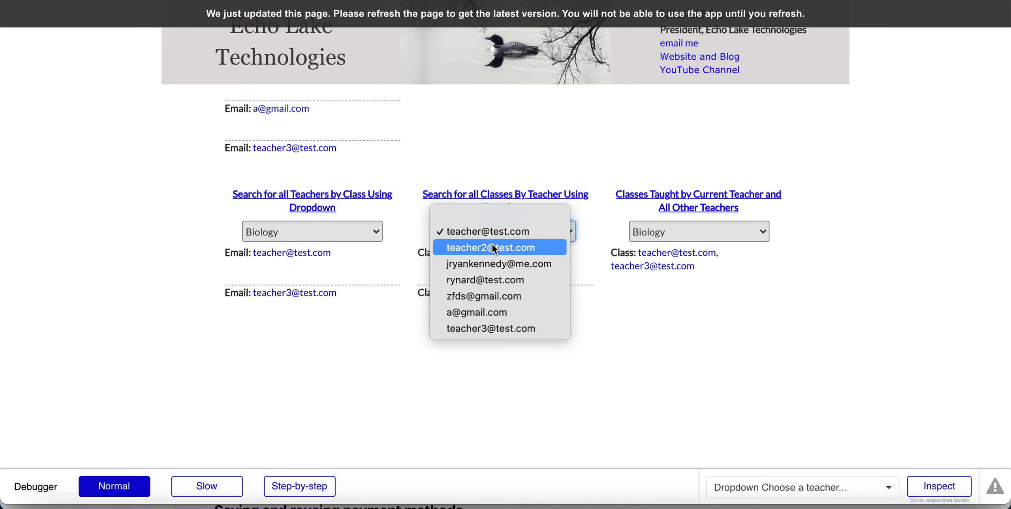
pyautogui.click(492, 247)
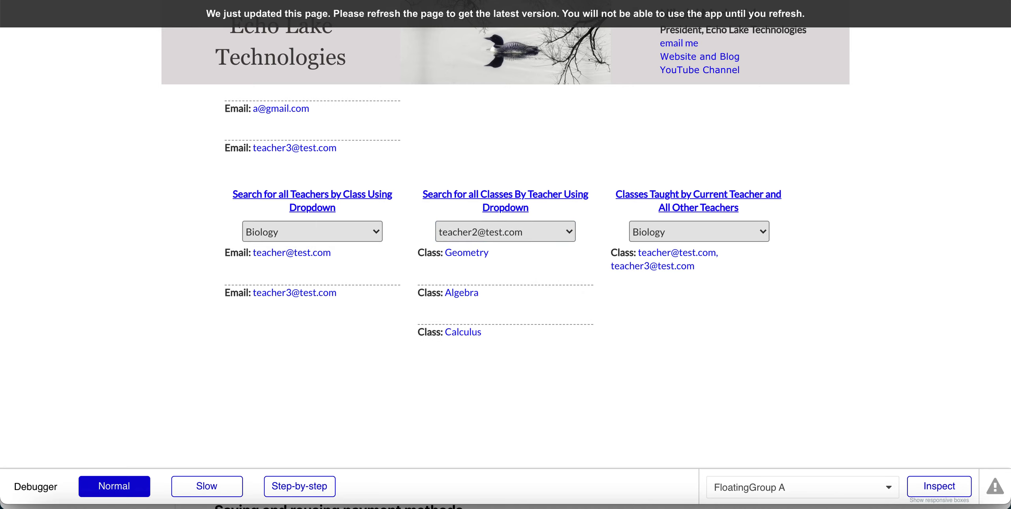
pyautogui.hotkey('ctrl', 'Tab')
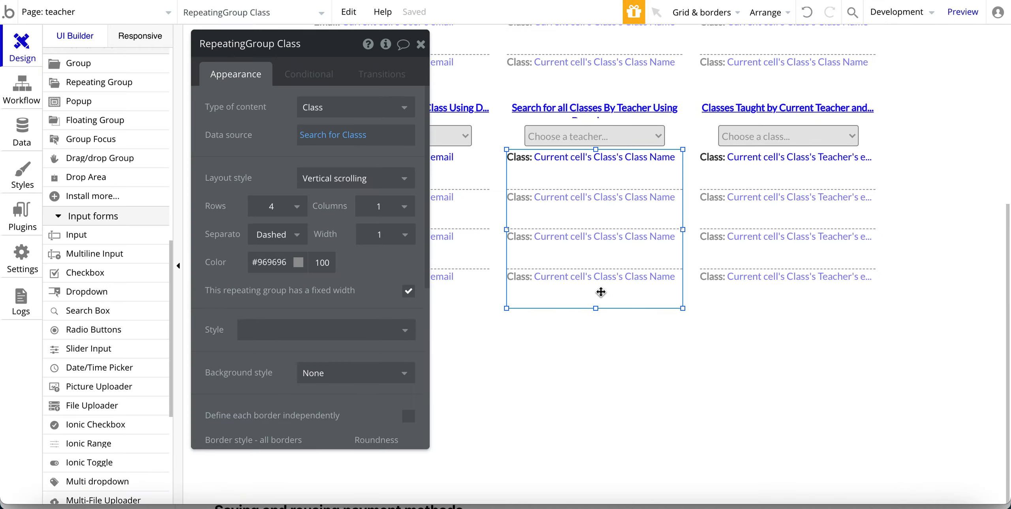
# Recheck the class search's Teacher-contains-dropdown constraint, then view the app's data type definitions.
pyautogui.click(316, 135)
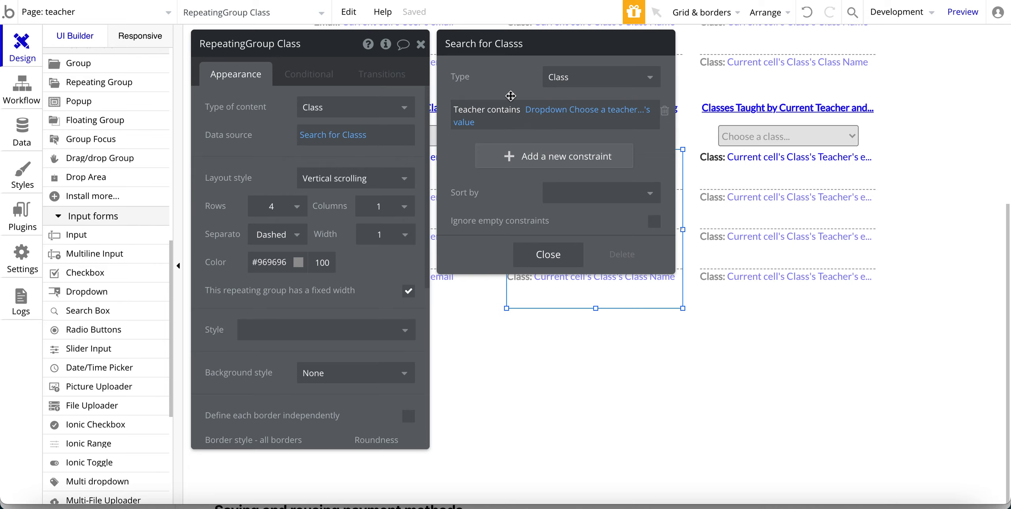
pyautogui.click(322, 0)
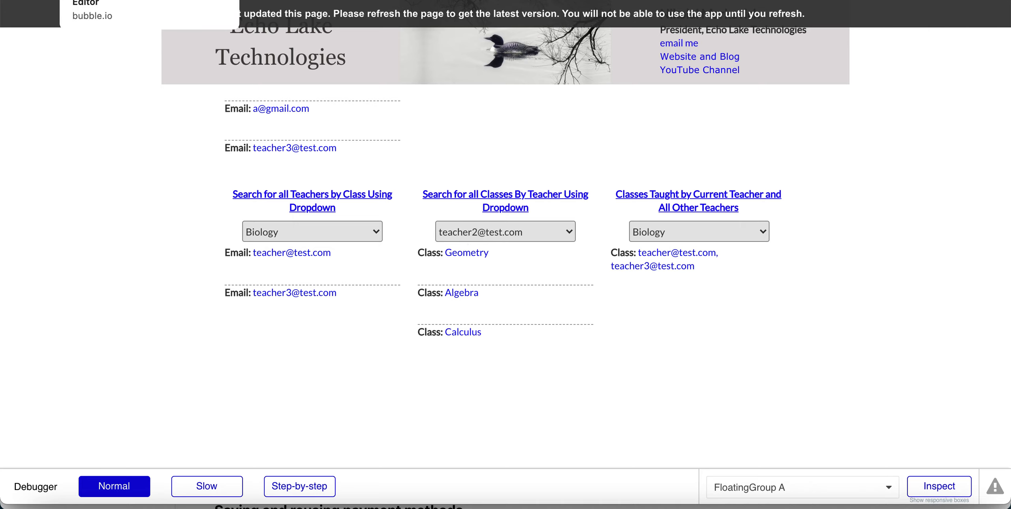
pyautogui.click(119, 1)
pyautogui.click(21, 132)
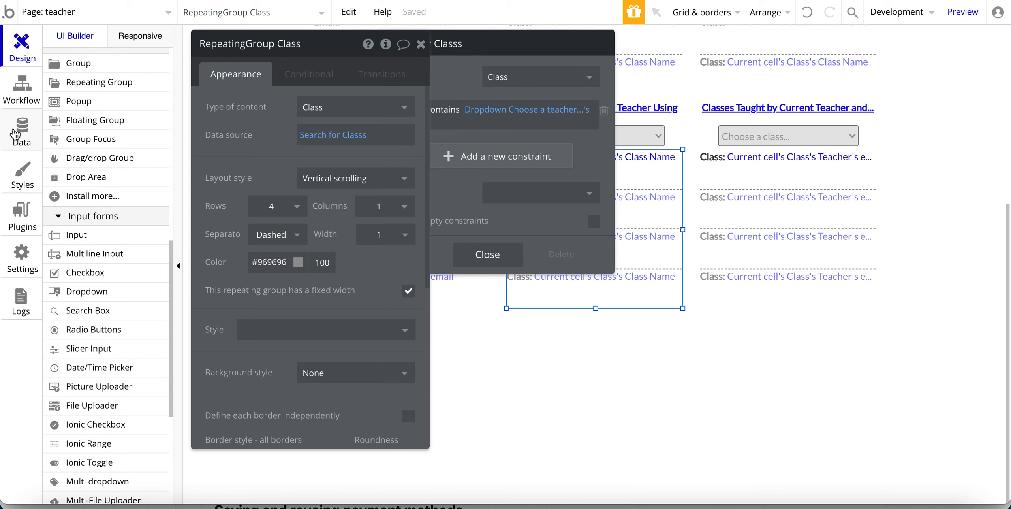
pyautogui.scroll(10, 101, 183)
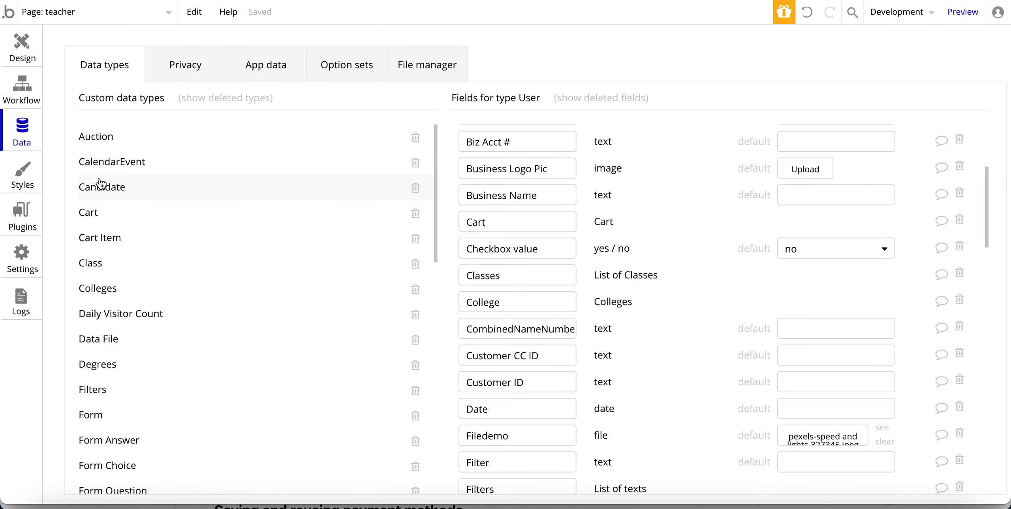
# Display the 12 All Classes records in App data, showing each class's Teacher users.
pyautogui.click(265, 65)
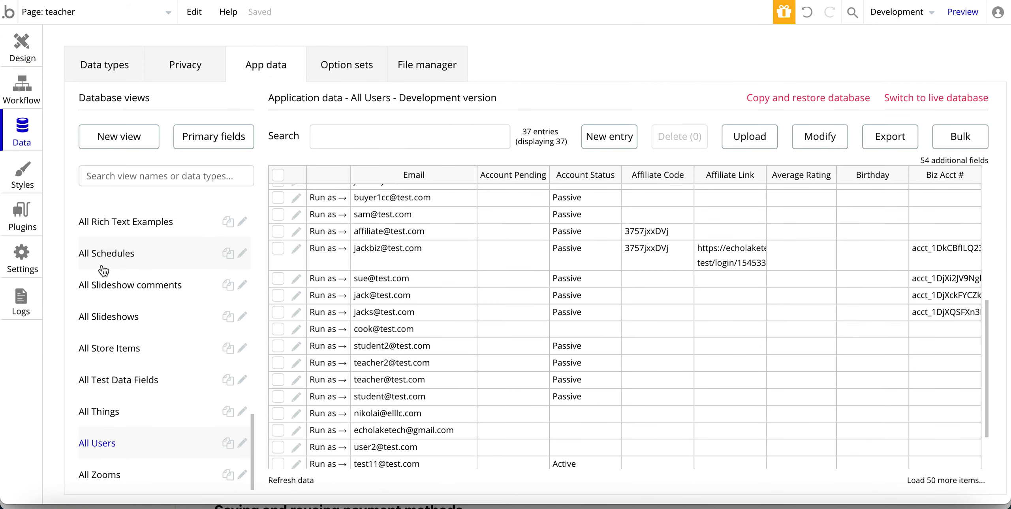
pyautogui.scroll(15, 104, 270)
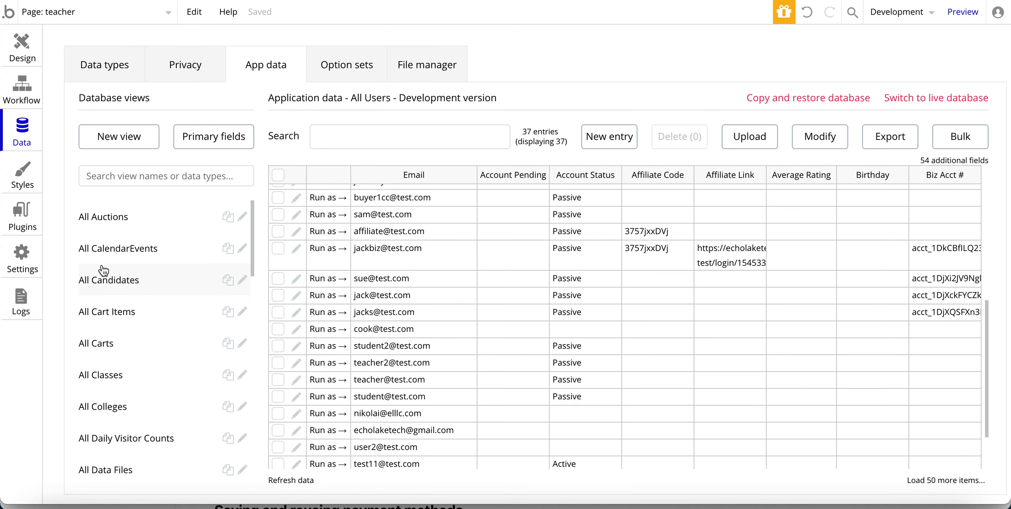
pyautogui.click(100, 377)
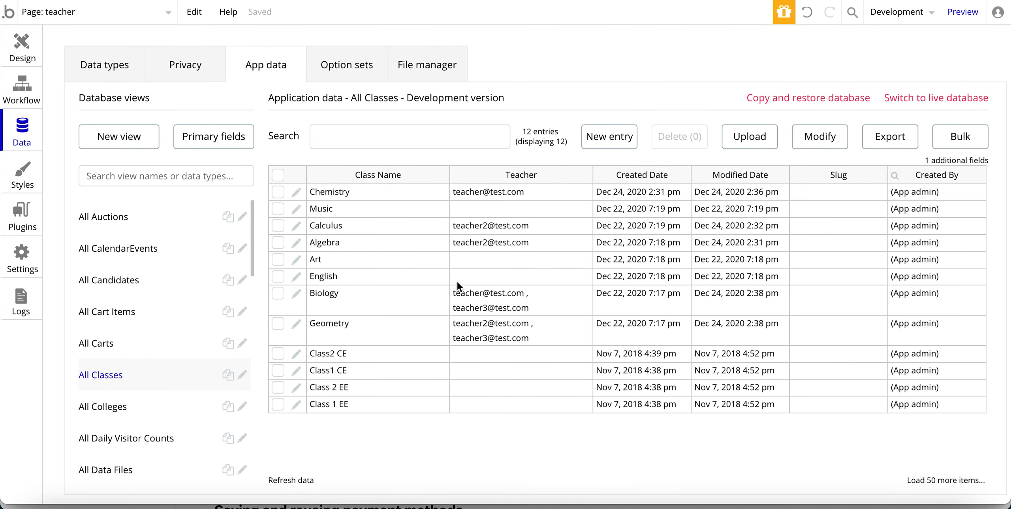
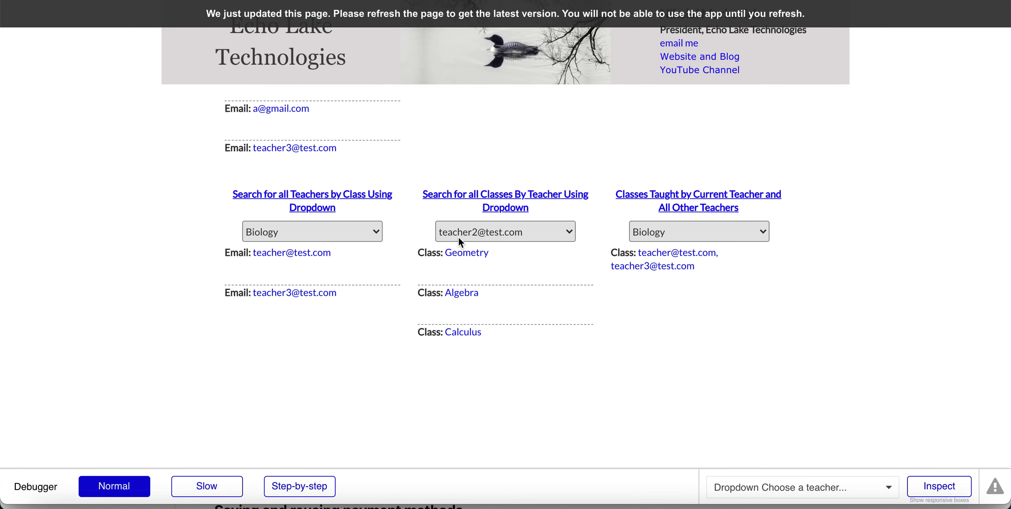
pyautogui.click(462, 230)
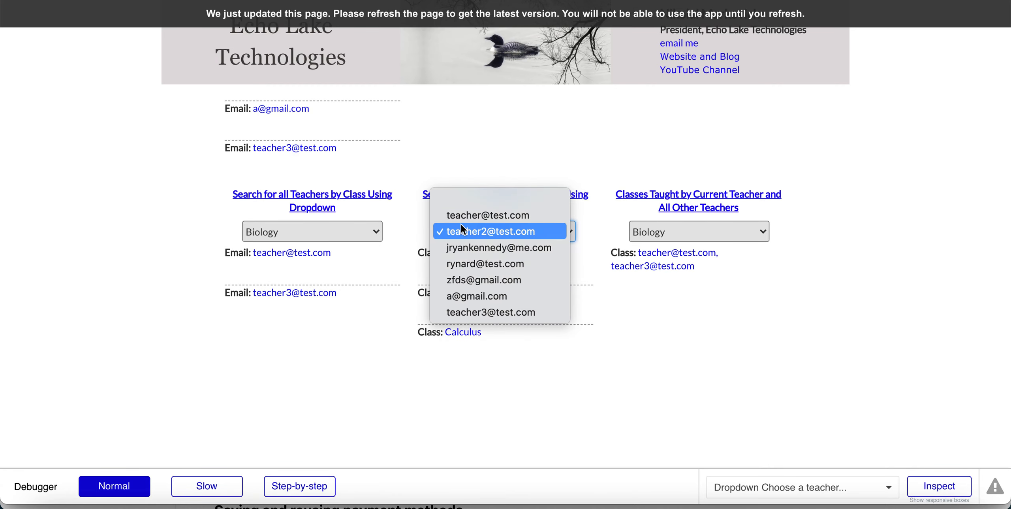
pyautogui.click(461, 215)
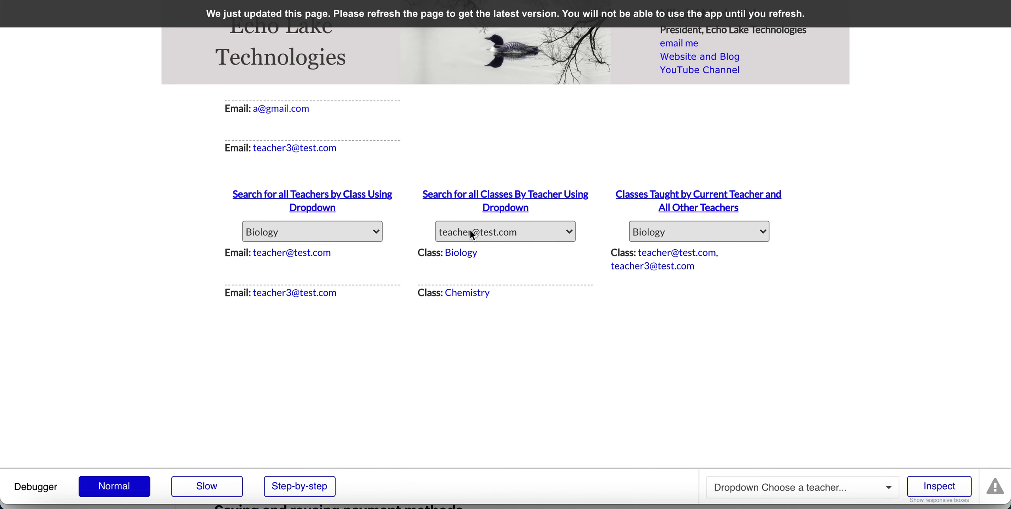
pyautogui.click(470, 229)
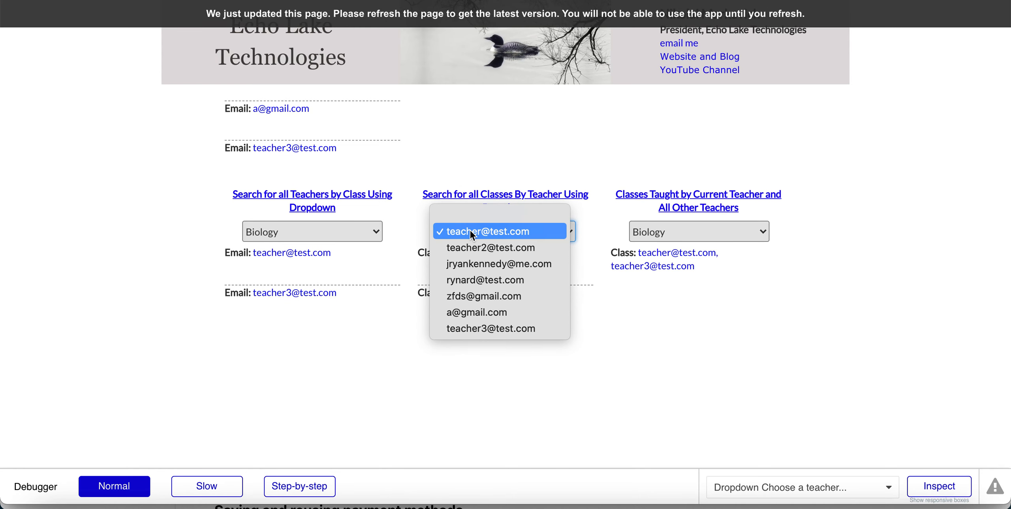
pyautogui.click(489, 177)
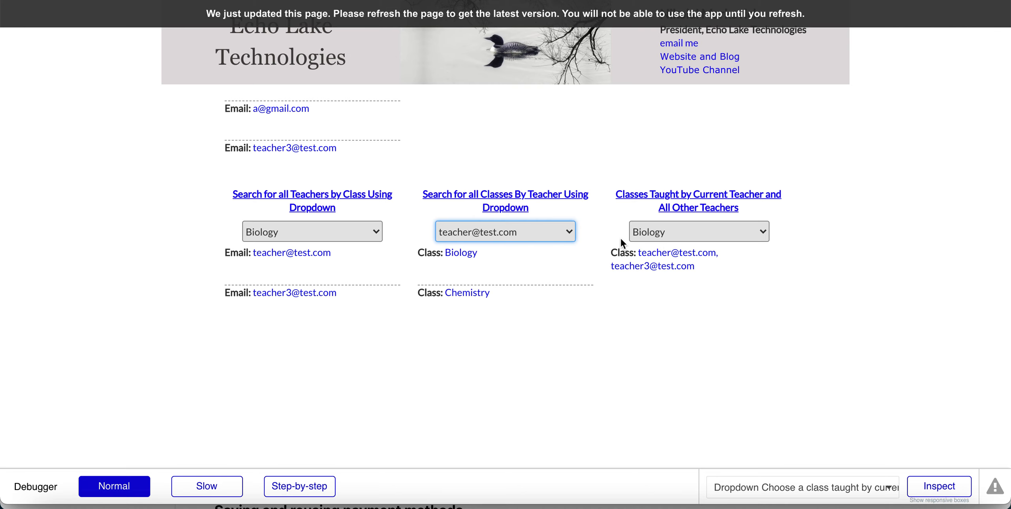
pyautogui.click(513, 0)
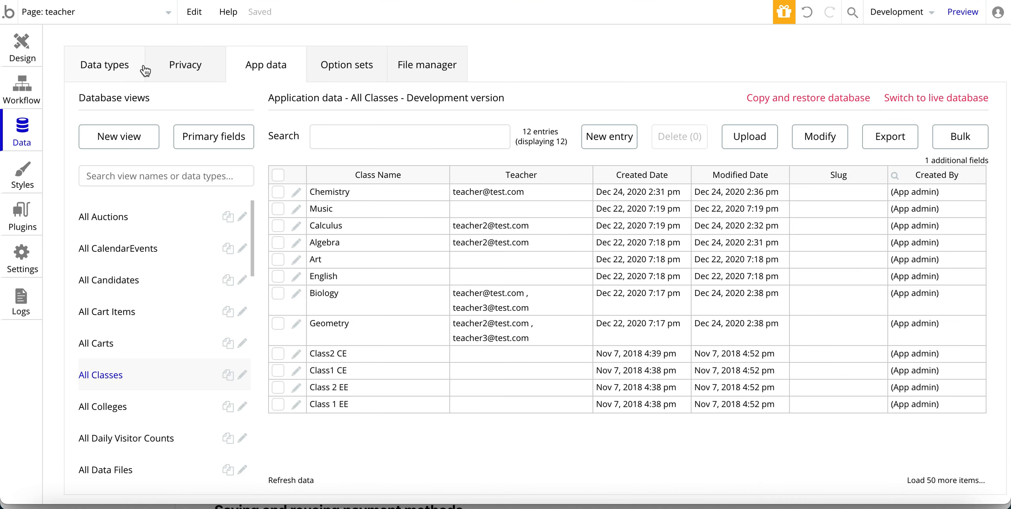
pyautogui.click(22, 46)
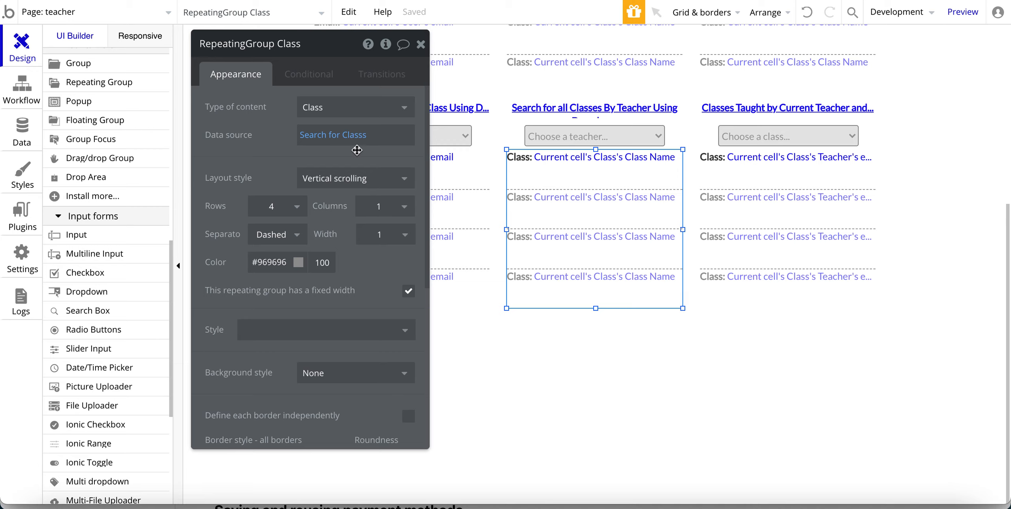
# Review the Search for Users feeding the teacher dropdown and the class search filtered by chosen teacher.
pyautogui.click(316, 135)
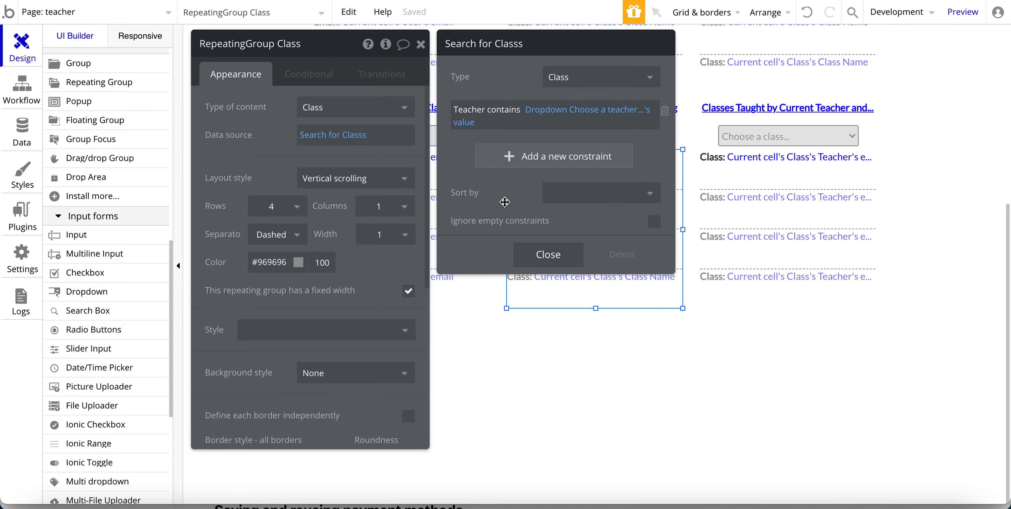
pyautogui.click(613, 136)
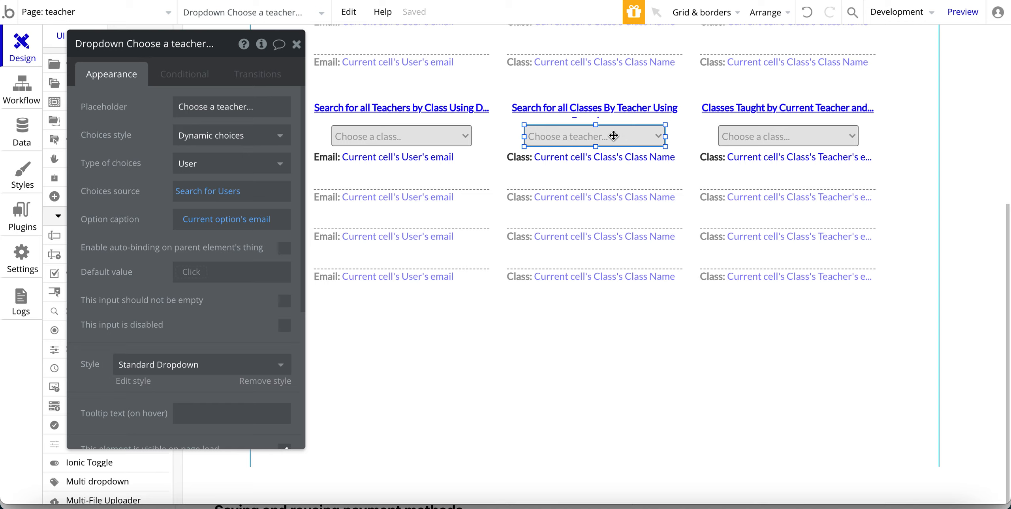
pyautogui.click(183, 196)
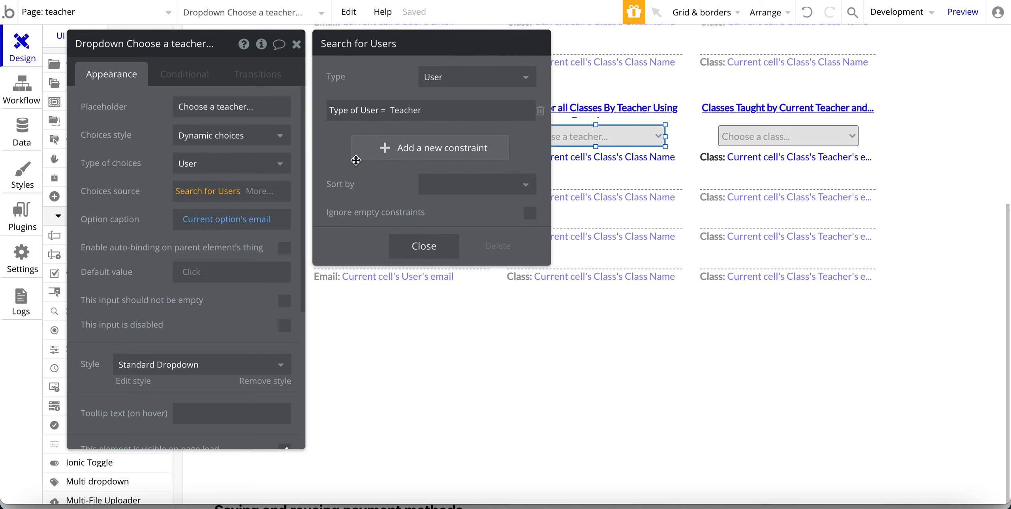
pyautogui.click(599, 168)
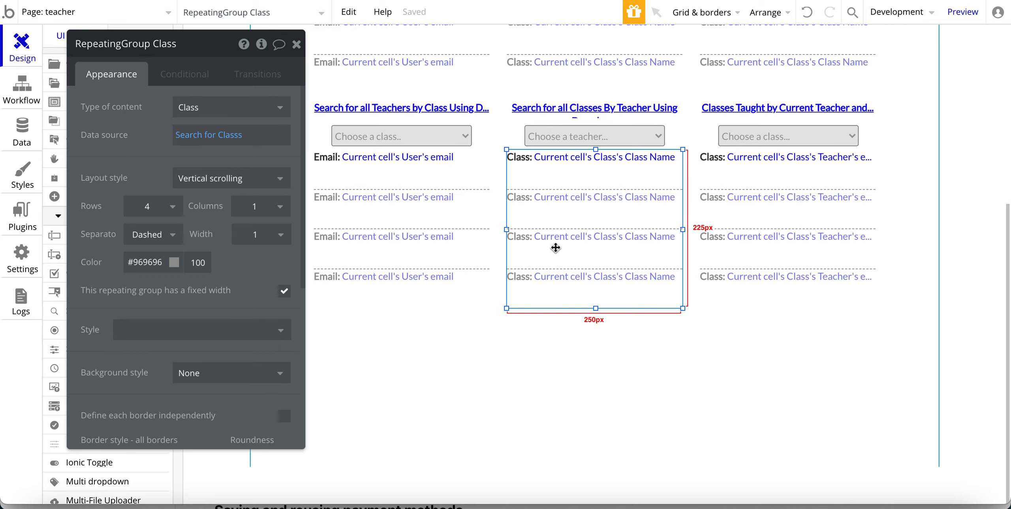
pyautogui.click(181, 133)
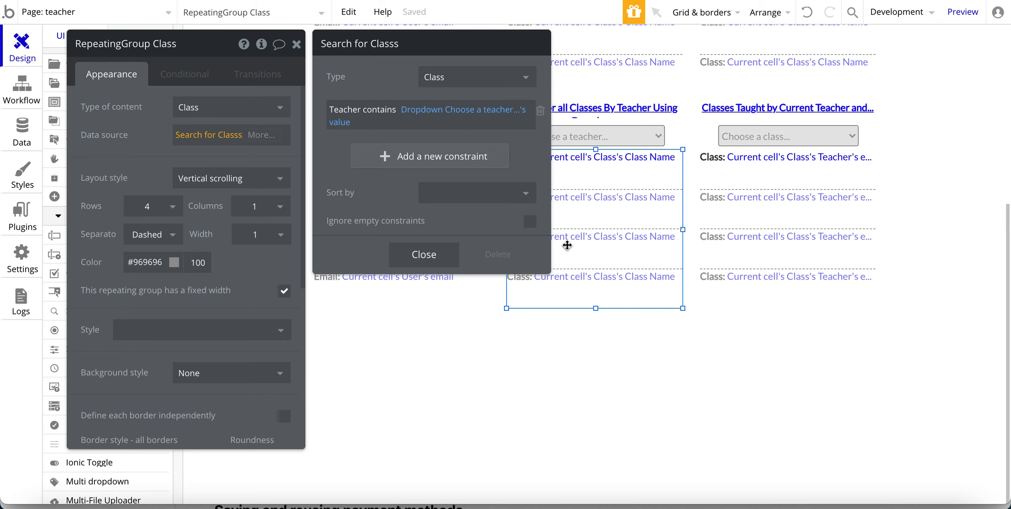
# Inspect the third list's dropdown-based data source with the settings panel moved aside.
pyautogui.click(787, 235)
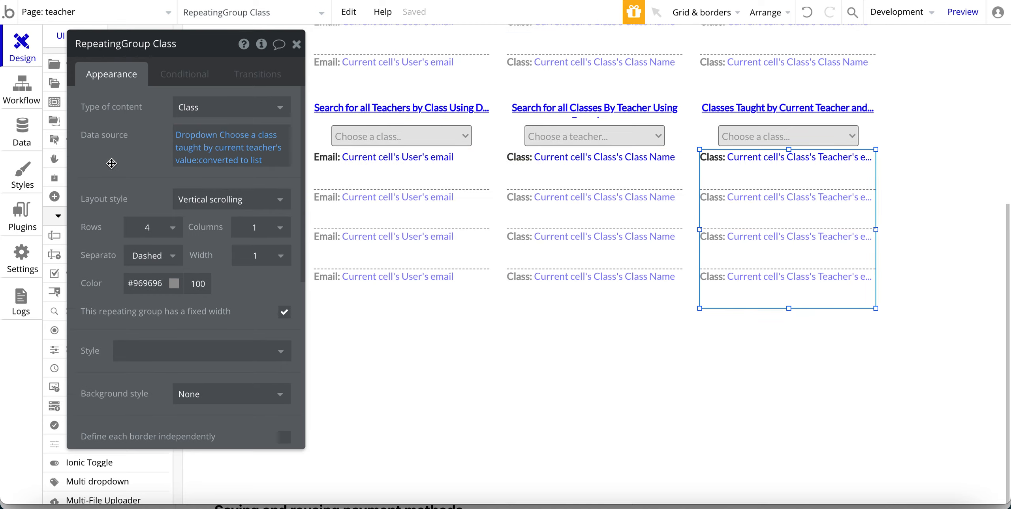
pyautogui.moveTo(112, 163); pyautogui.dragTo(414, 177)
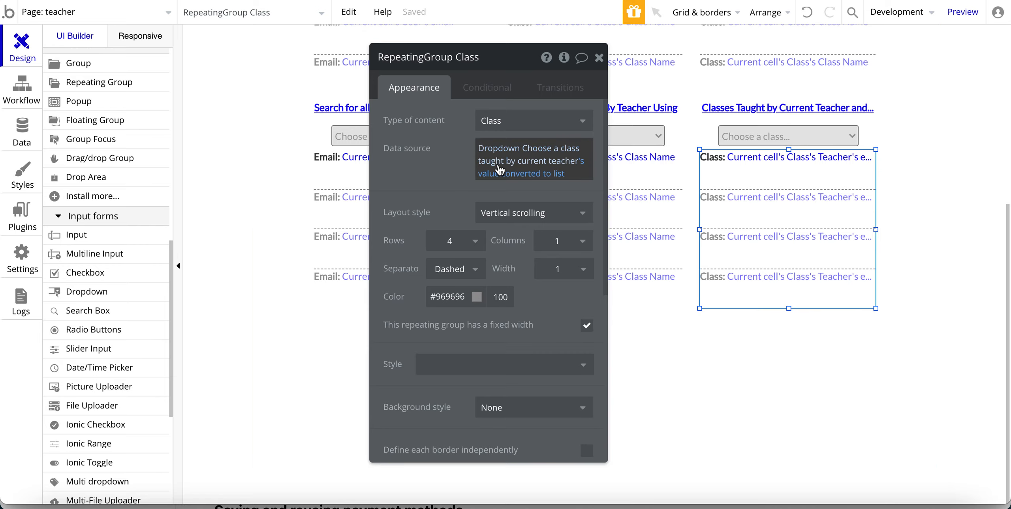
pyautogui.click(368, 1)
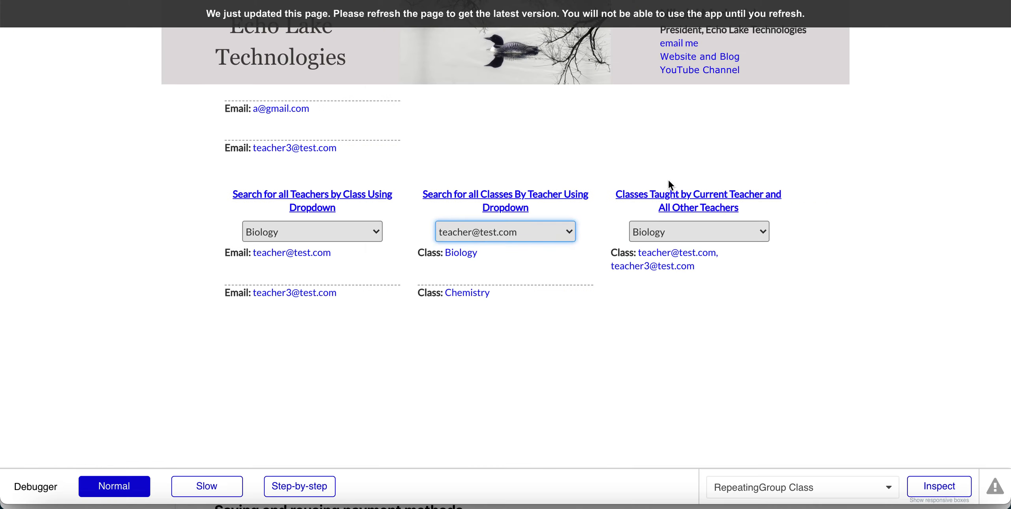
# Pick Chemistry, then Biology, in the current-teacher class filter to compare the listed teacher e-mails.
pyautogui.click(670, 235)
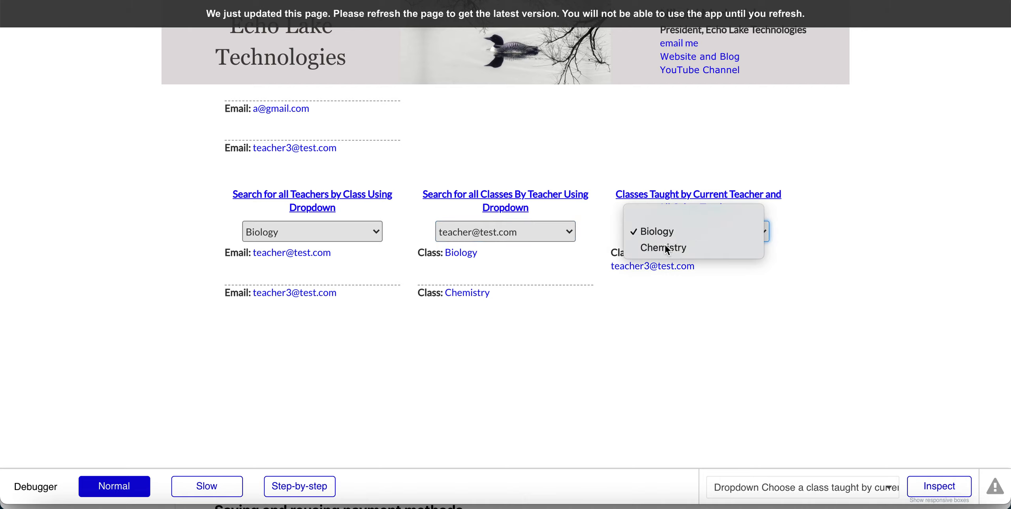
pyautogui.click(665, 245)
pyautogui.click(665, 234)
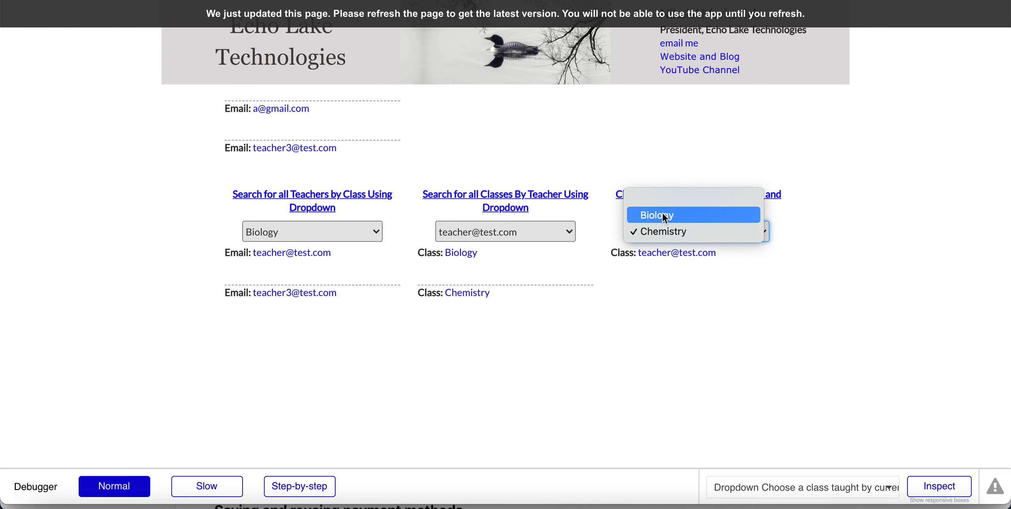
pyautogui.press('Escape')
pyautogui.click(663, 215)
pyautogui.scroll(2, 545, 117)
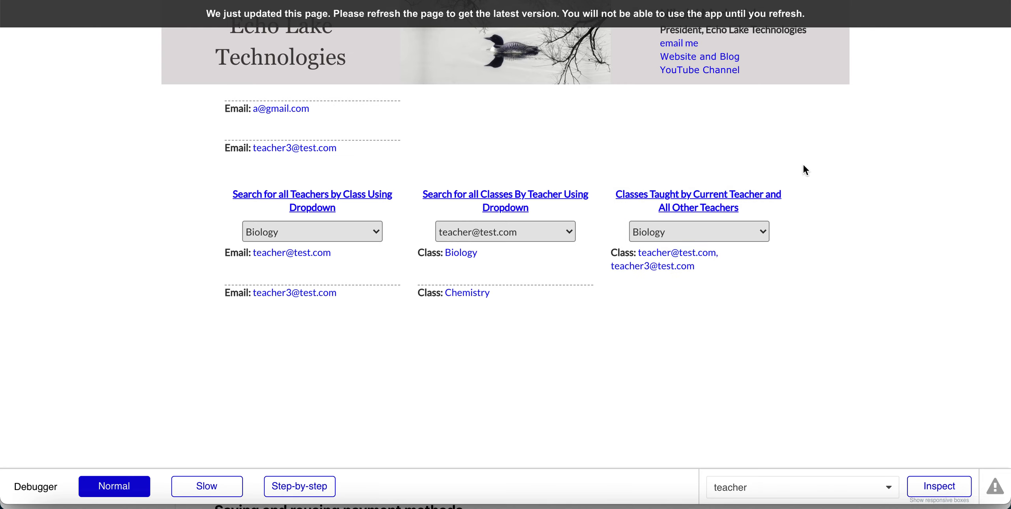
pyautogui.scroll(5, 917, 205)
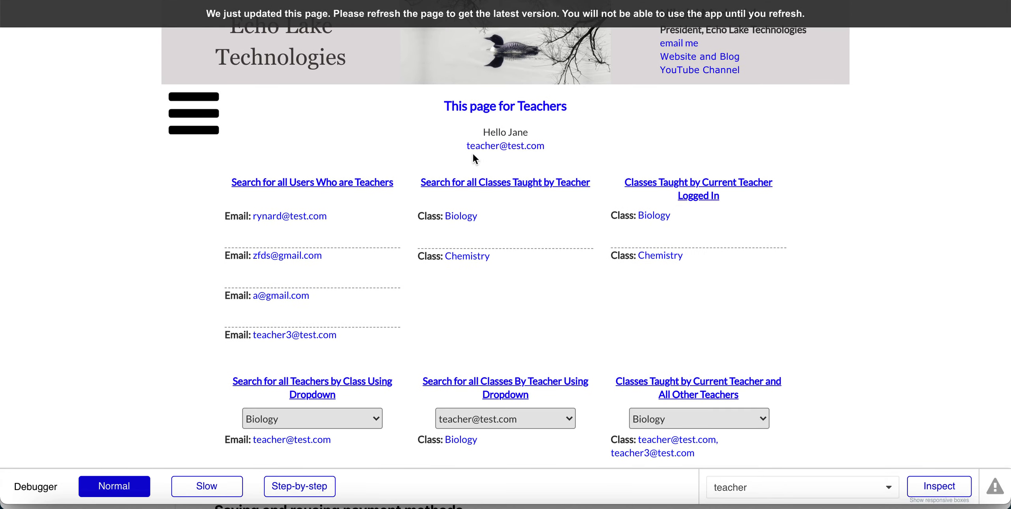
pyautogui.scroll(-6, 925, 195)
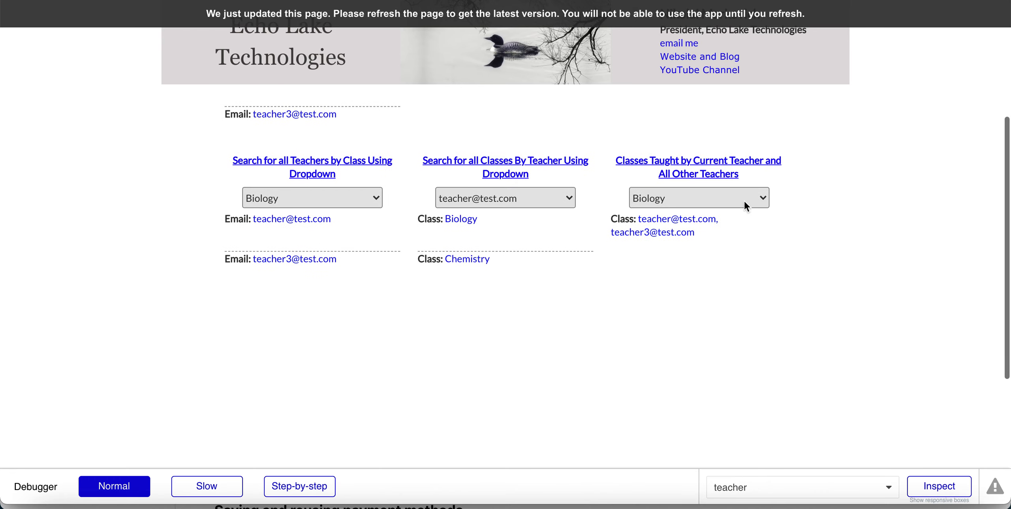
pyautogui.click(676, 198)
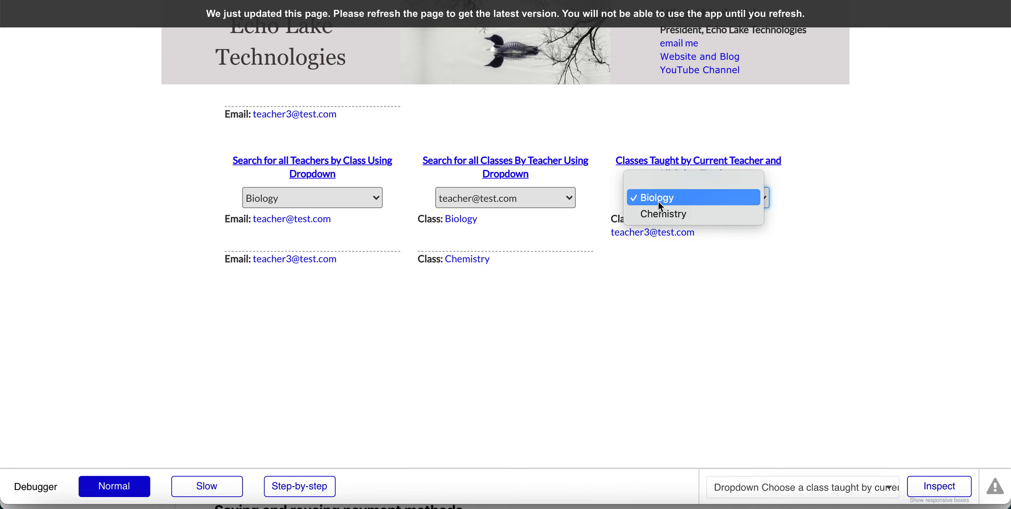
pyautogui.click(660, 216)
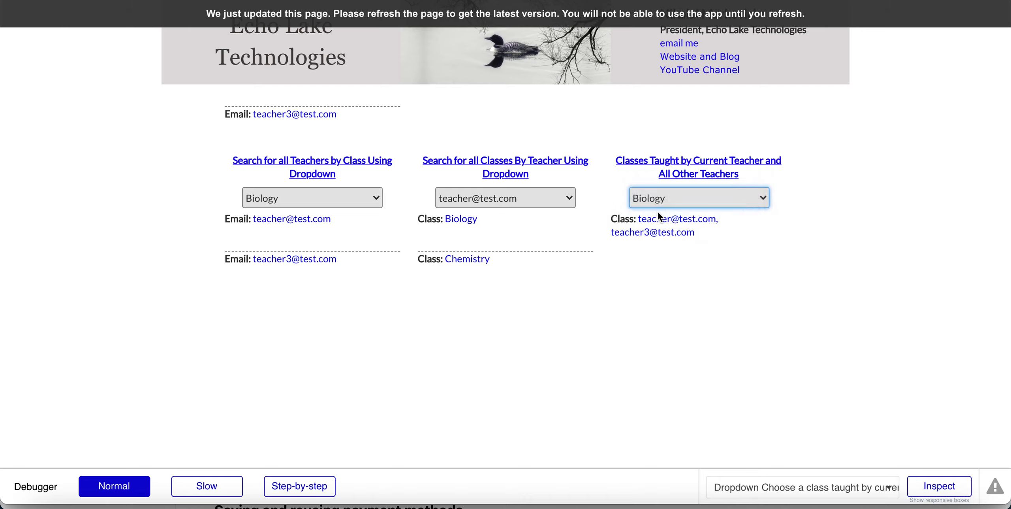
pyautogui.click(658, 202)
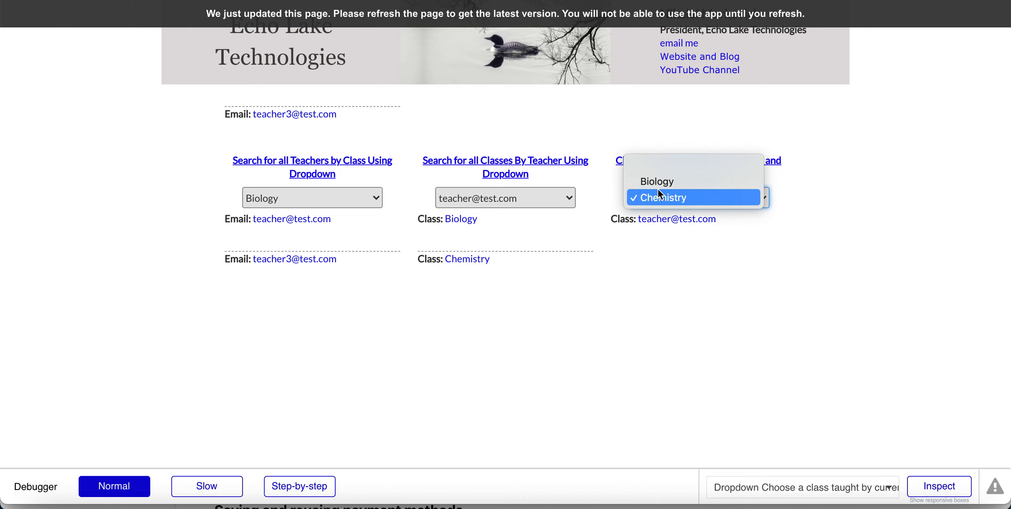
pyautogui.click(657, 178)
pyautogui.click(654, 195)
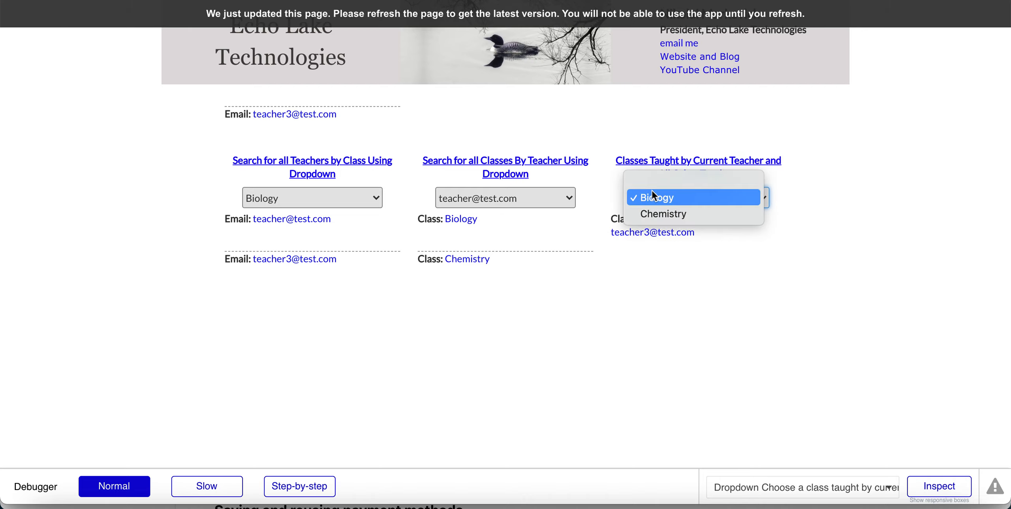
pyautogui.click(658, 213)
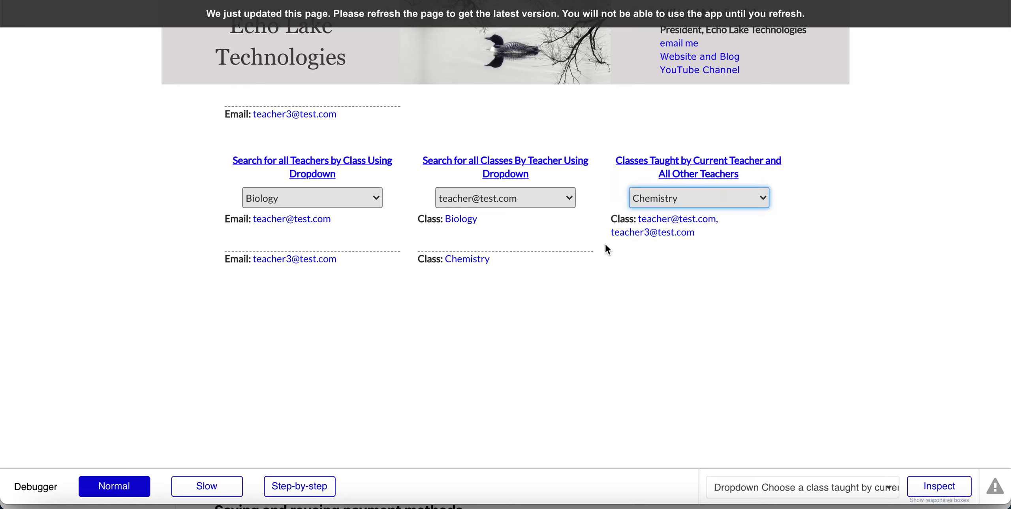
pyautogui.click(658, 198)
pyautogui.click(657, 181)
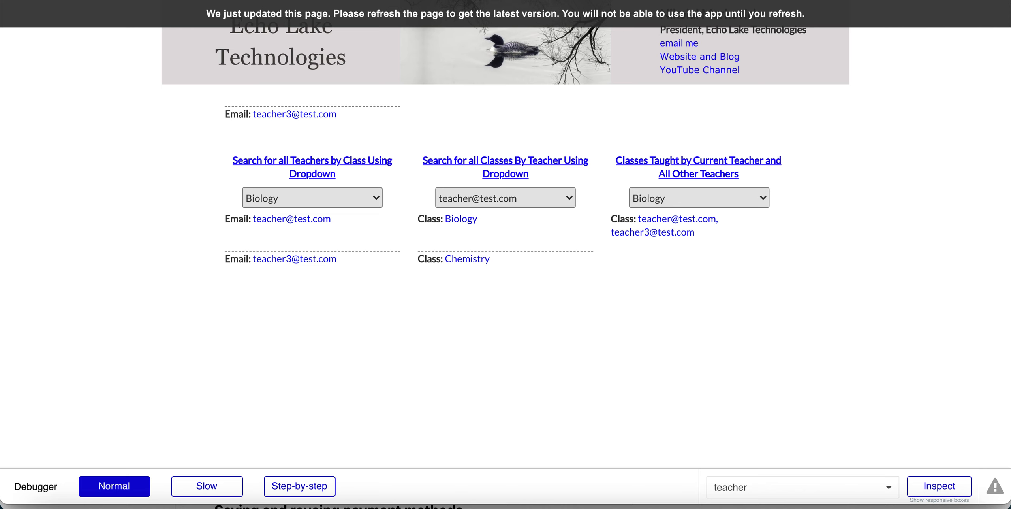
pyautogui.hotkey('ctrl', 'shift', 'Tab')
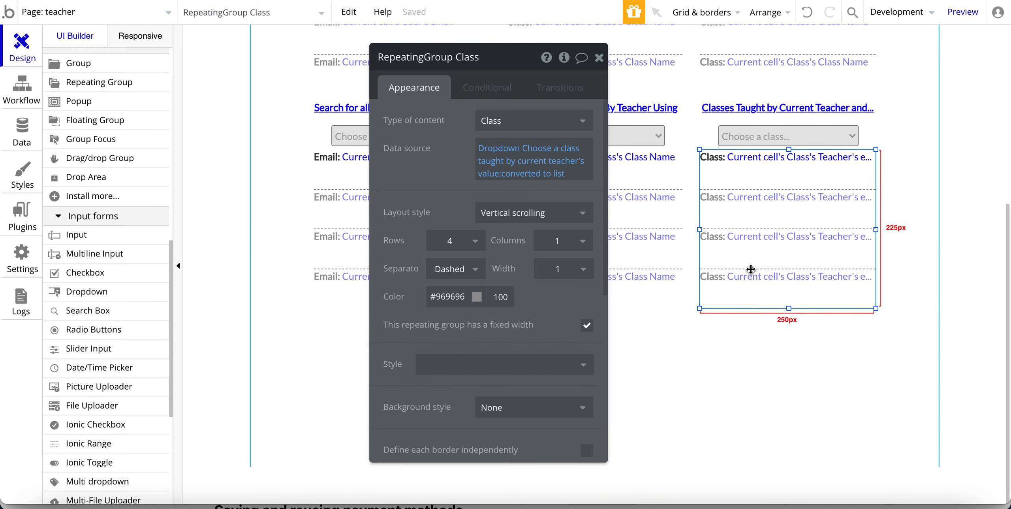
# Confirm the class results list's content type stays Class and view the class filter's settings.
pyautogui.click(492, 121)
pyautogui.click(438, 147)
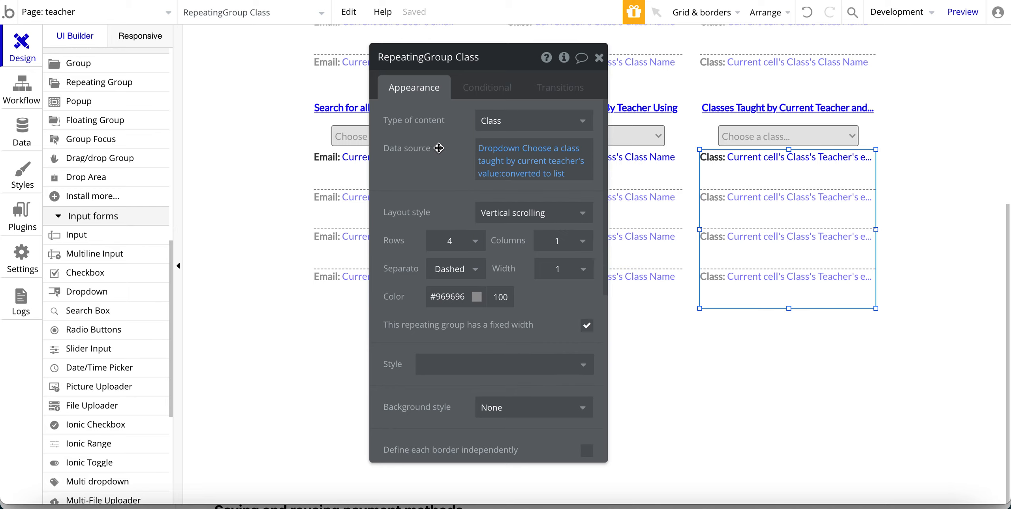
pyautogui.moveTo(497, 160)
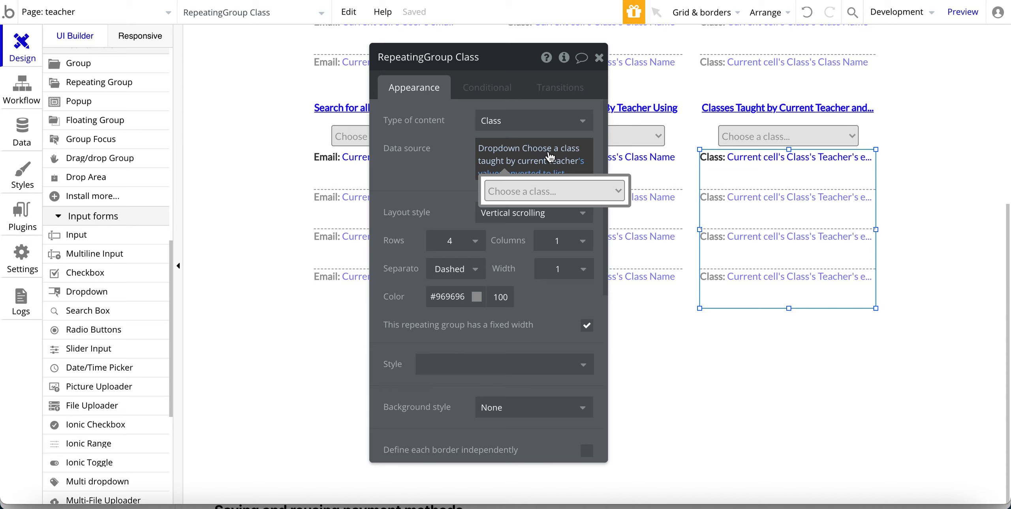
pyautogui.click(769, 138)
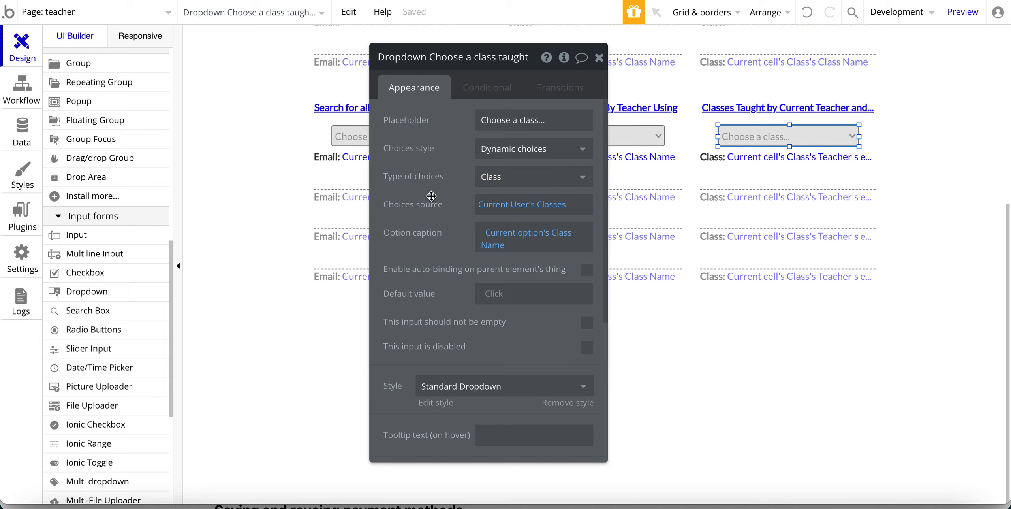
# Check the teacher filter's user search and keep the class choices as the current user's classes.
pyautogui.moveTo(422, 193); pyautogui.dragTo(282, 195)
pyautogui.click(541, 136)
pyautogui.click(341, 207)
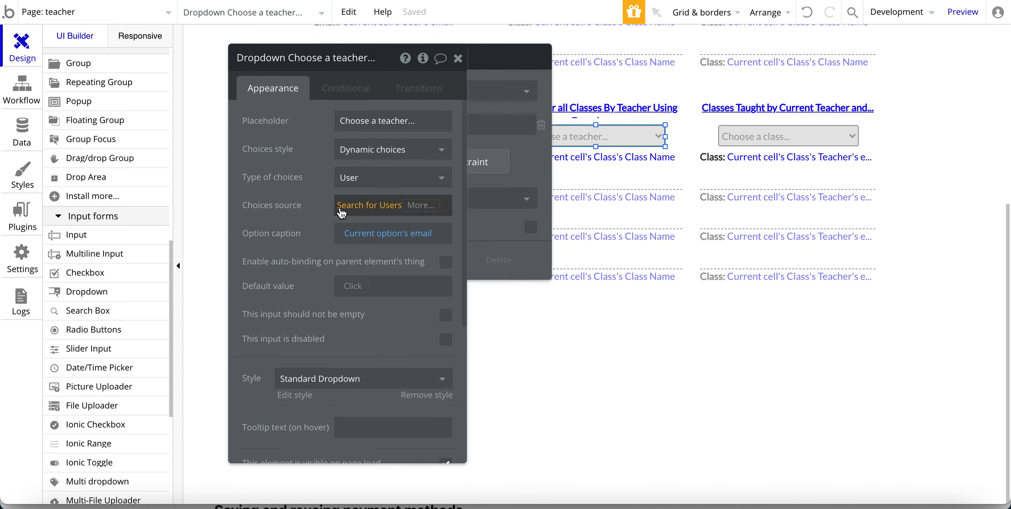
pyautogui.click(728, 136)
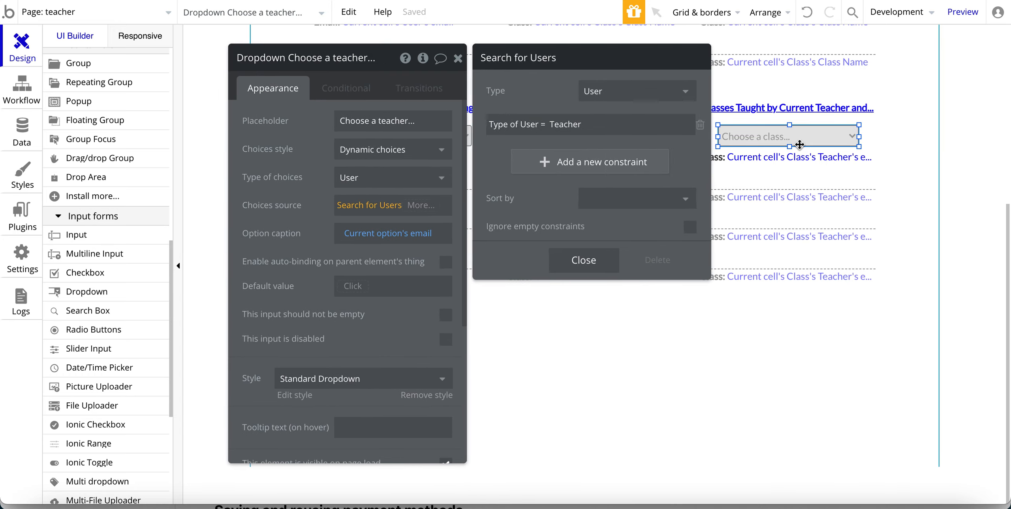
pyautogui.click(368, 213)
pyautogui.click(272, 221)
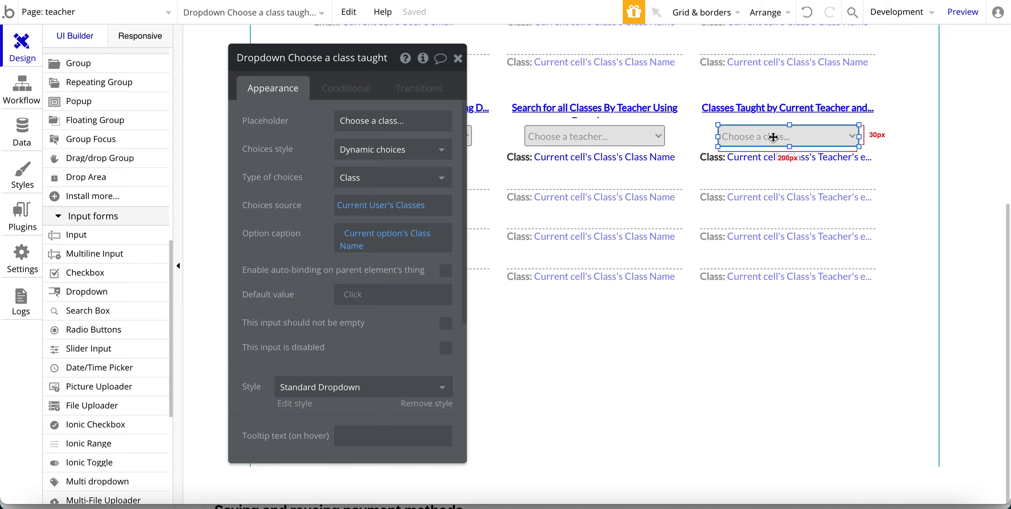
pyautogui.click(529, 1)
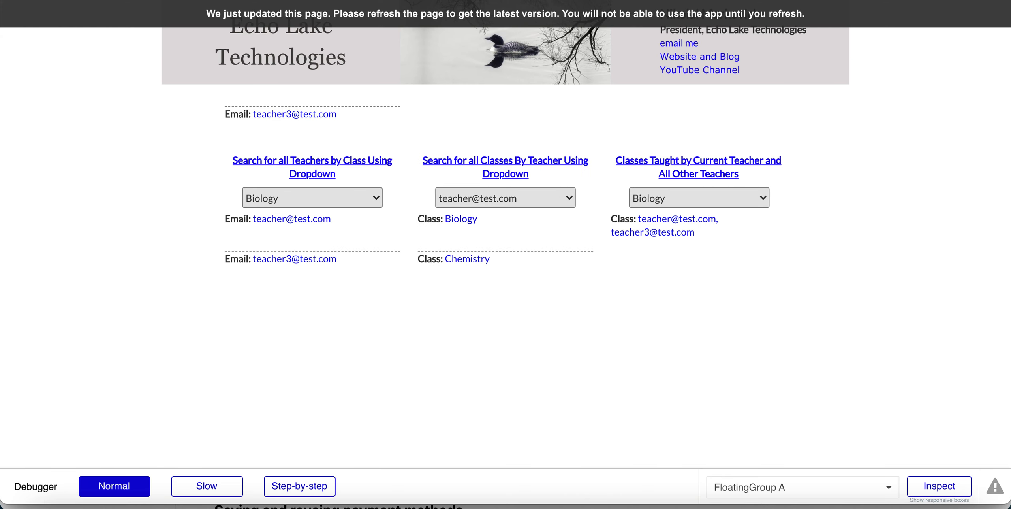
# Dismiss the current-teacher class choices and bring up the Class repeating group's settings in the editor.
pyautogui.click(642, 194)
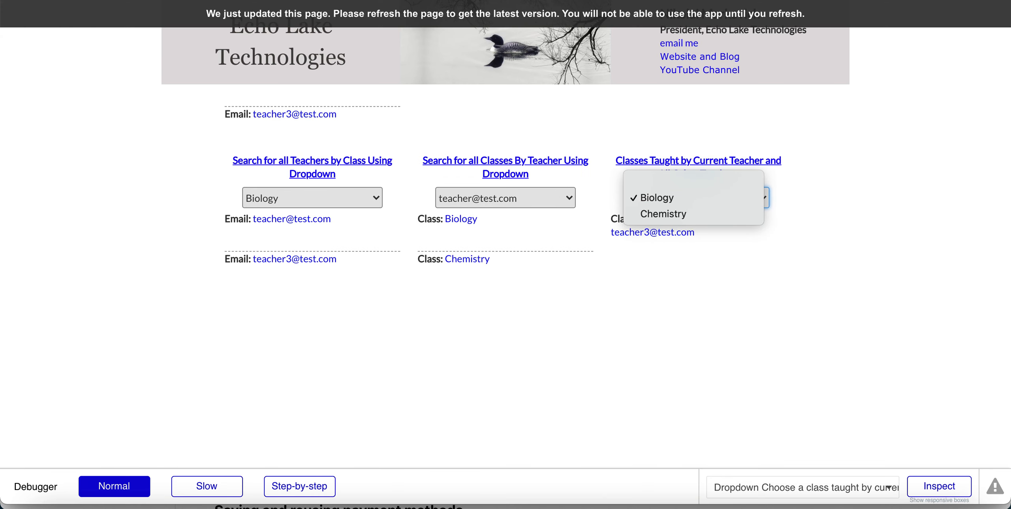
pyautogui.click(446, 0)
pyautogui.click(446, 1)
pyautogui.click(793, 219)
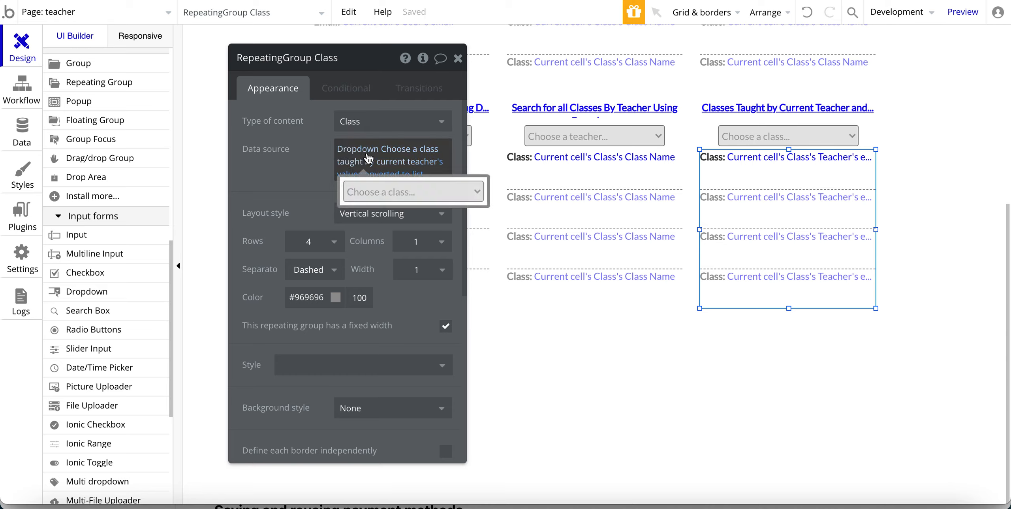
# Verify the Class list's data source is the class filter's value converted to a list.
pyautogui.click(759, 146)
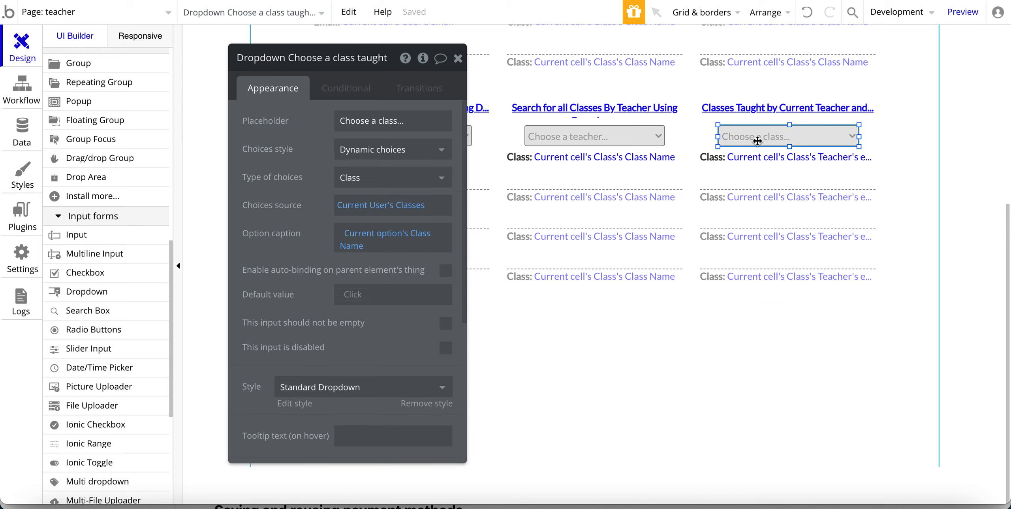
pyautogui.click(756, 198)
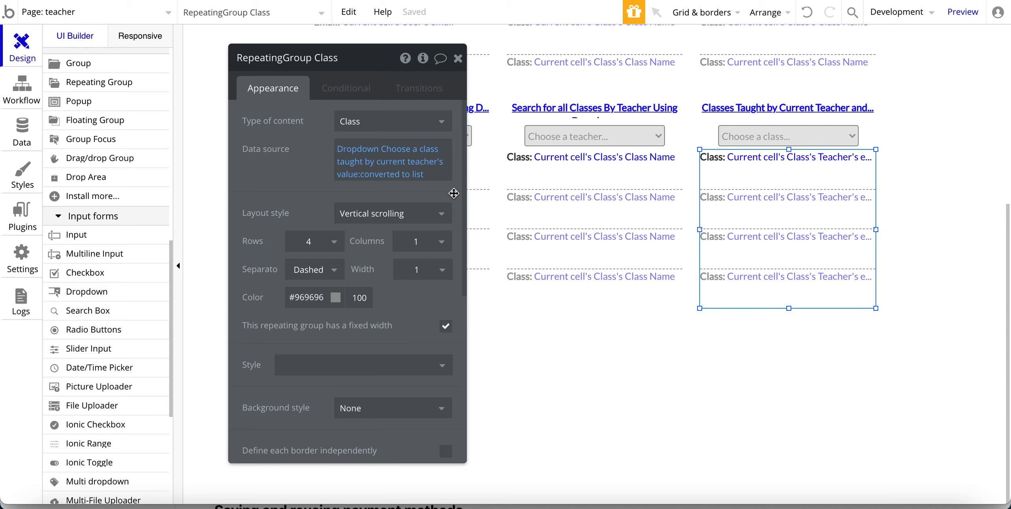
pyautogui.moveTo(347, 160)
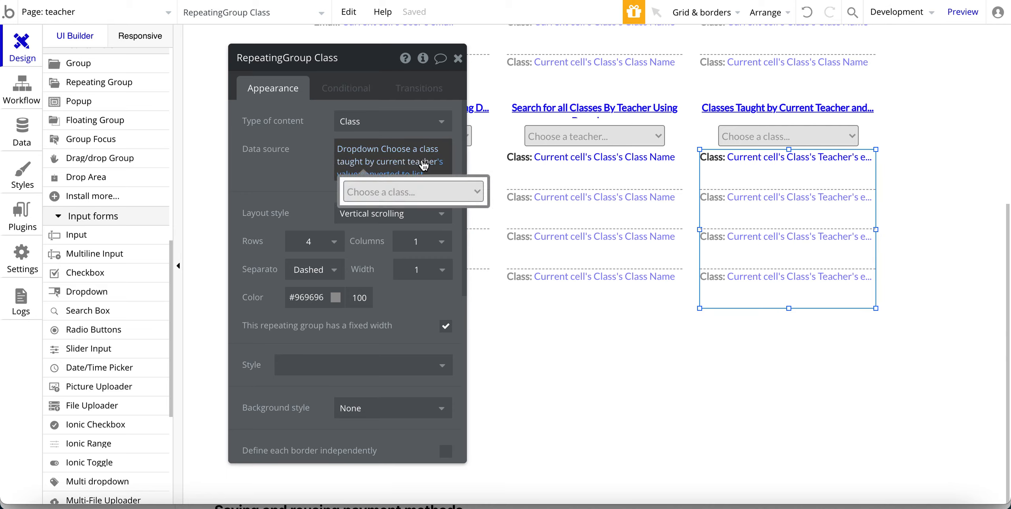
pyautogui.moveTo(387, 181)
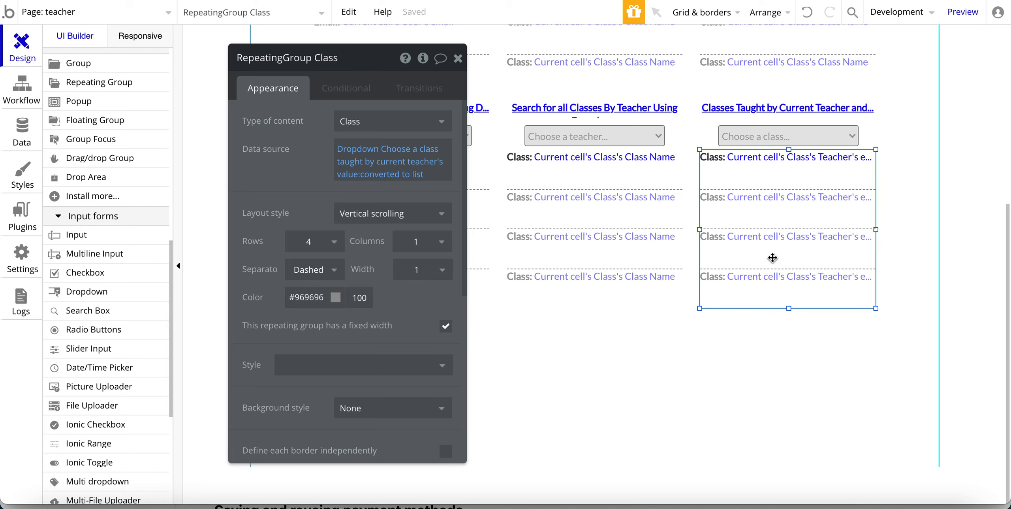
pyautogui.click(388, 194)
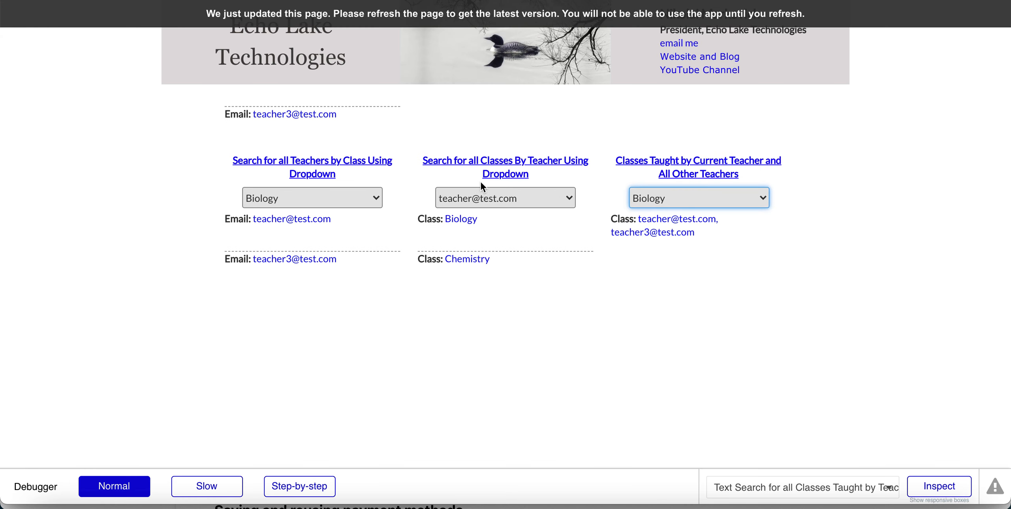
pyautogui.scroll(5, 481, 182)
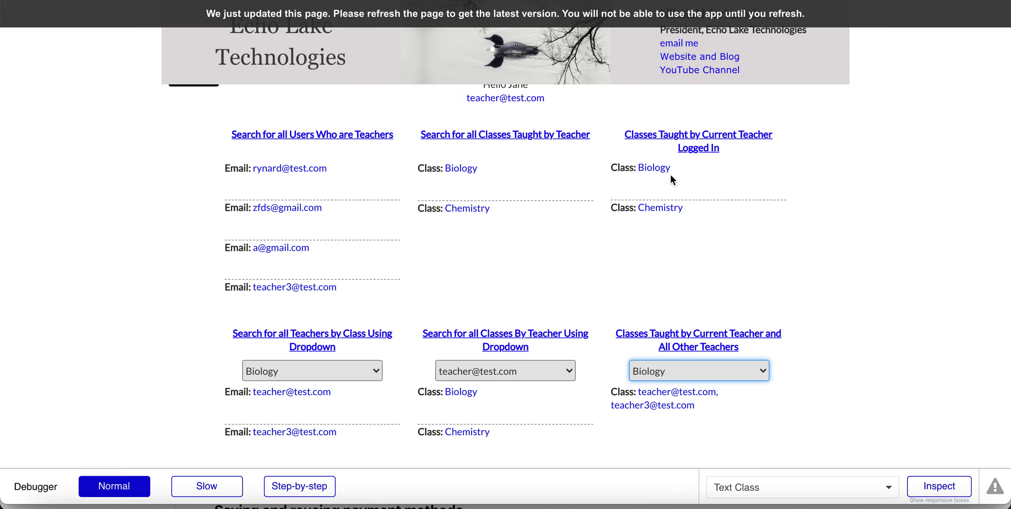
pyautogui.scroll(-1, 671, 188)
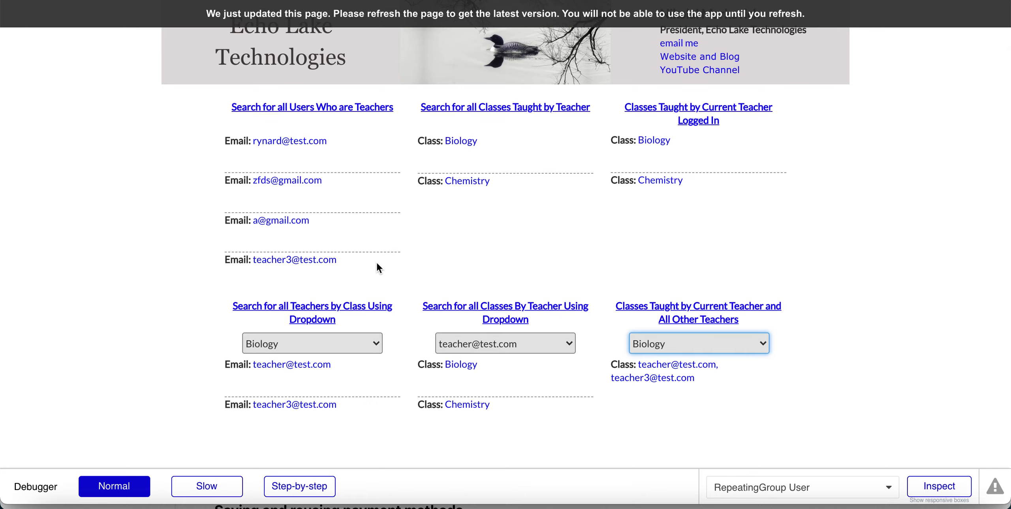
pyautogui.scroll(3, 376, 262)
pyautogui.scroll(-2, 821, 265)
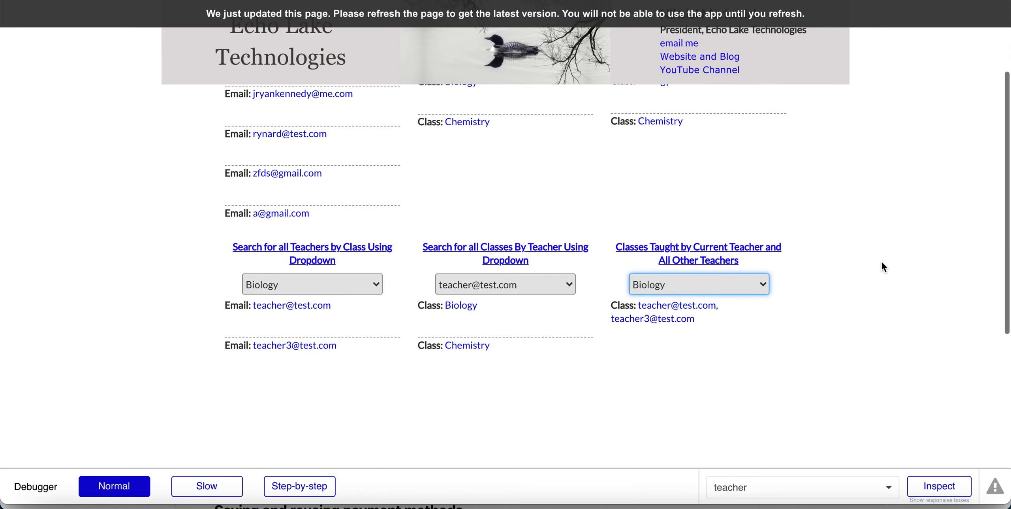
pyautogui.scroll(2, 871, 206)
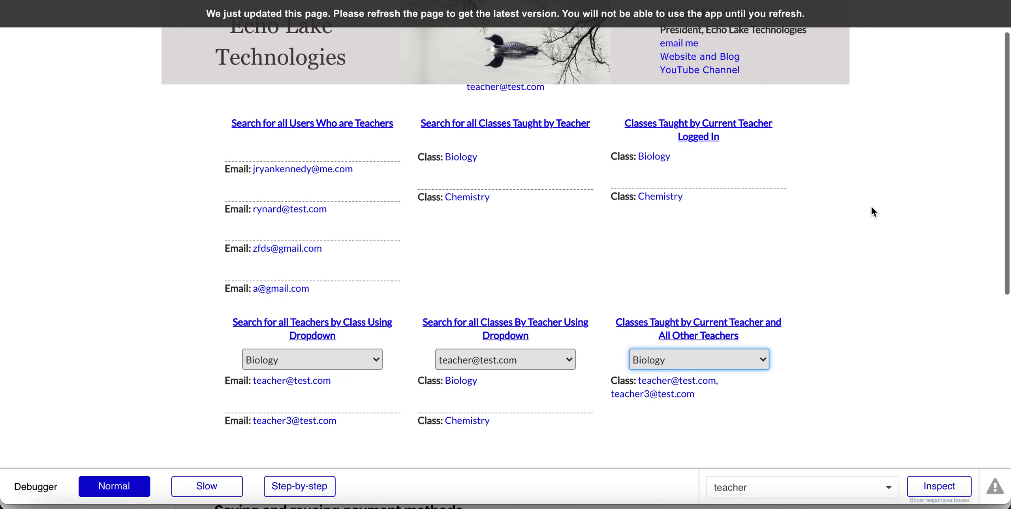